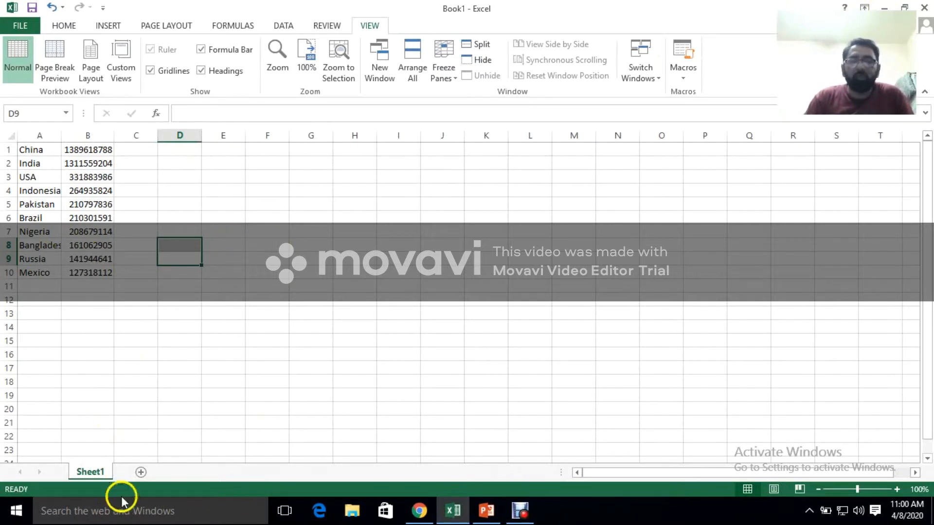
Add a second worksheet to the workbook and view the workbook's file information page
{"action": "right_click", "coordinate": [86, 476]}
{"action": "left_click", "coordinate": [140, 472]}
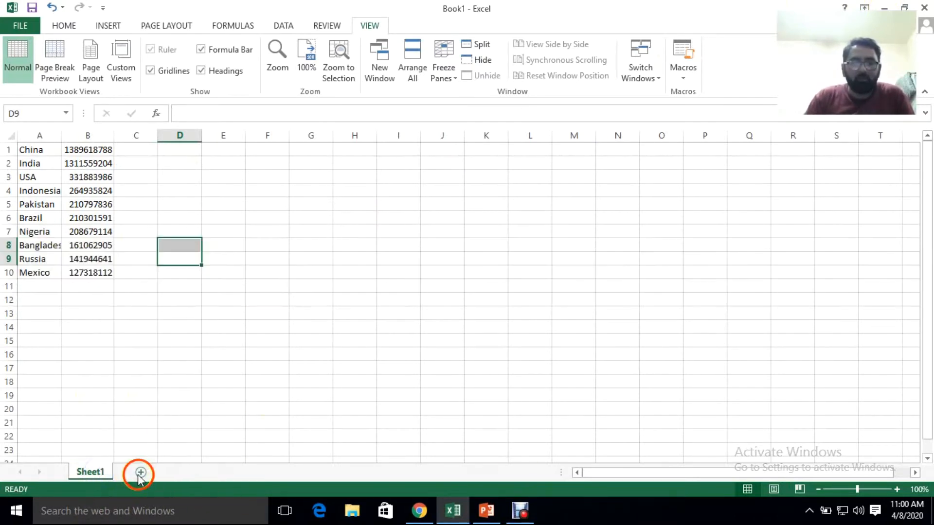
{"action": "left_click", "coordinate": [140, 473]}
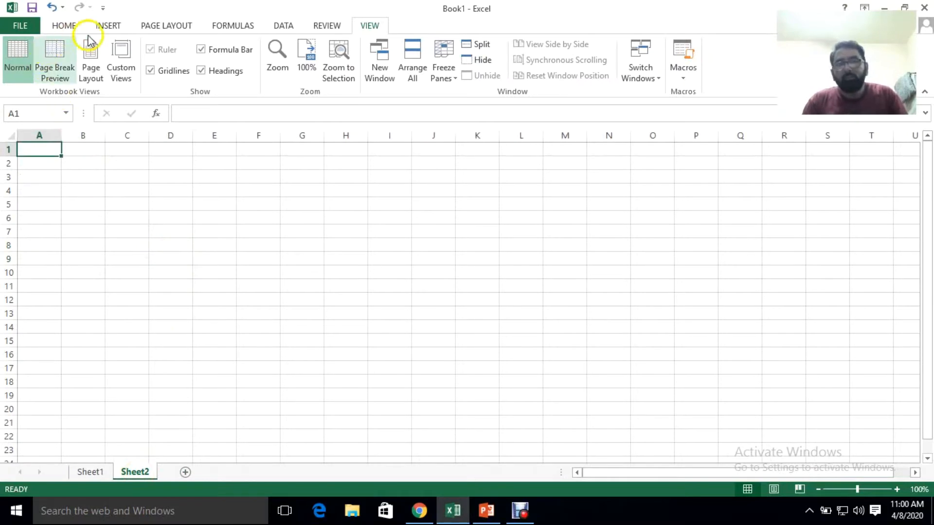
{"action": "left_click", "coordinate": [22, 27]}
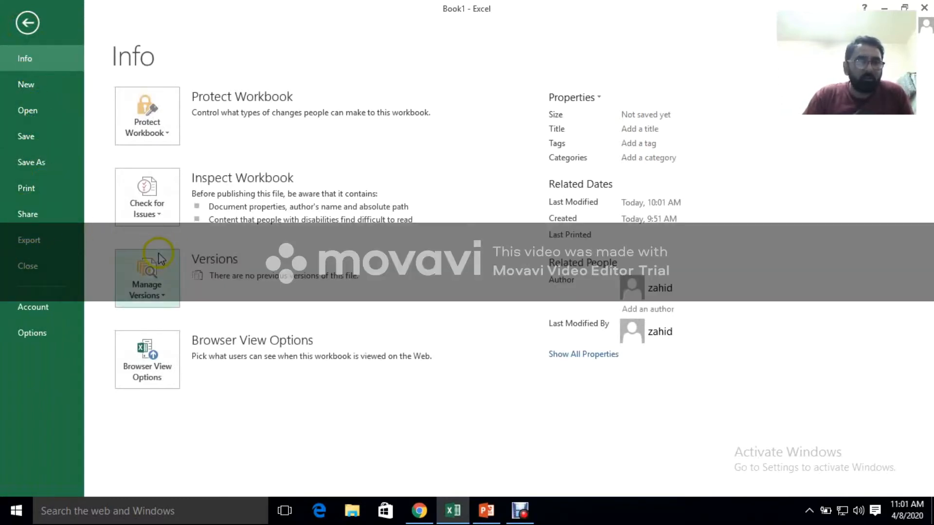
{"action": "key", "text": "Escape"}
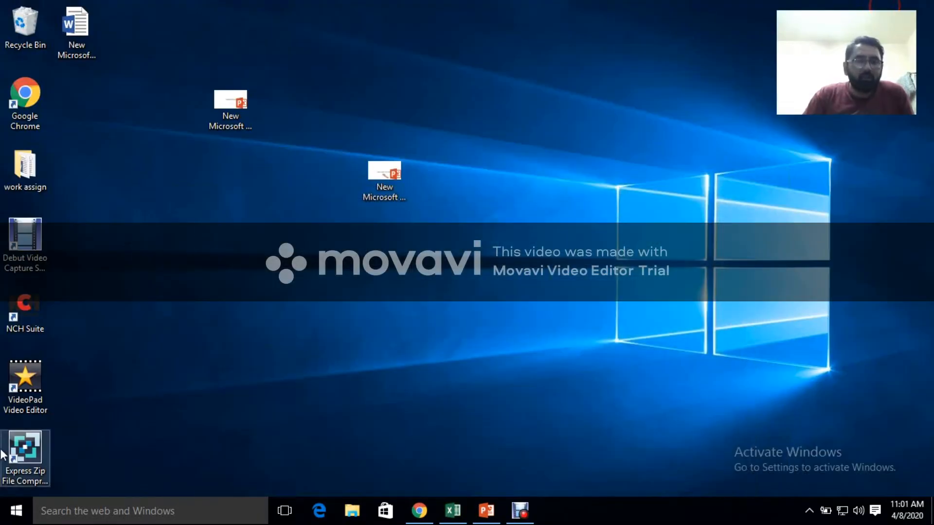
Search Windows for "WOR" and clear the query
{"action": "left_click", "coordinate": [98, 512]}
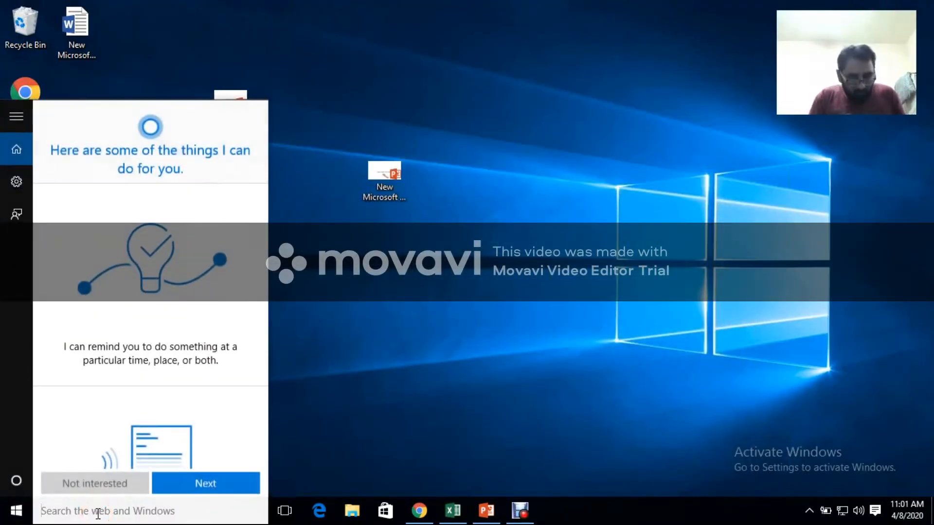
{"action": "type", "text": "WOR"}
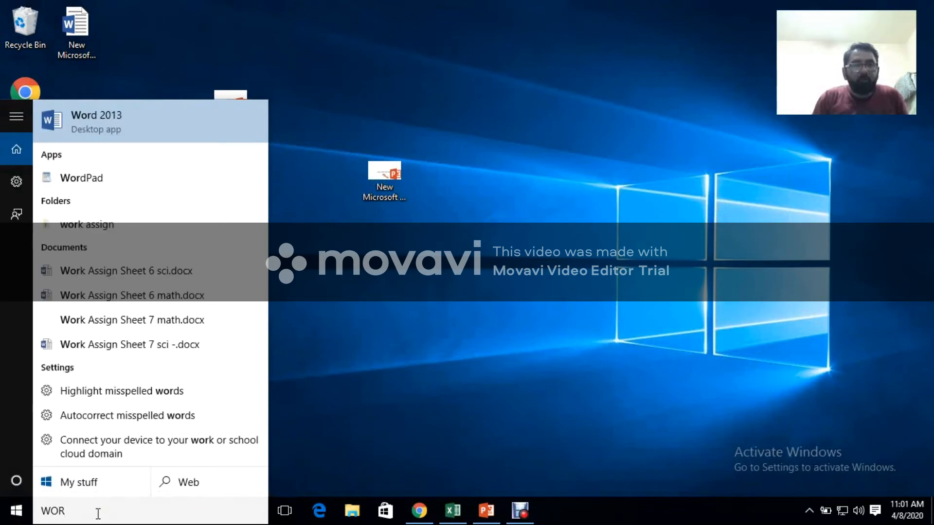
{"action": "key", "text": "BackSpace"}
{"action": "key", "text": "BackSpace"}
{"action": "key", "text": "BackSpace"}
Search Windows for "EXCE" and launch Excel 2013
{"action": "type", "text": "EXCE"}
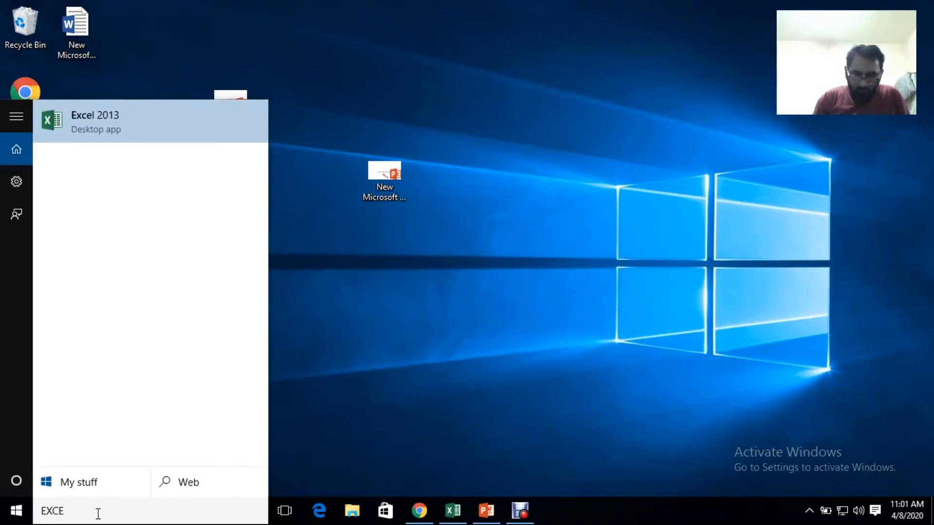
{"action": "key", "text": "Return"}
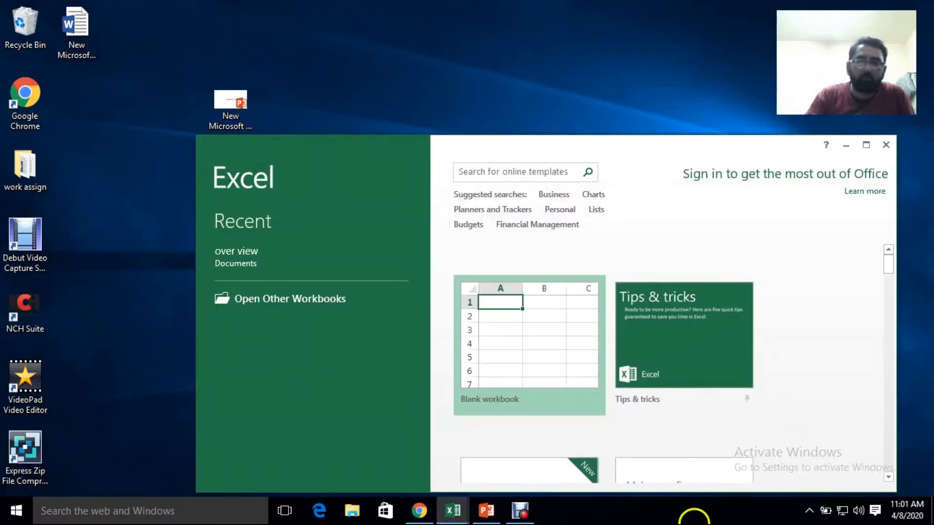
Create a blank workbook from the start screen and maximize its window
{"action": "left_click_drag", "start_coordinate": [514, 152], "coordinate": [368, 55]}
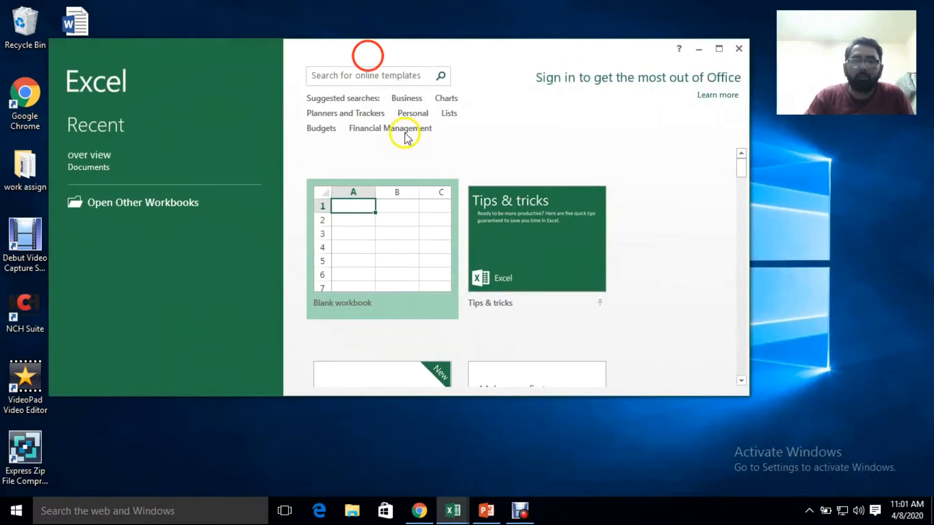
{"action": "double_click", "coordinate": [403, 219]}
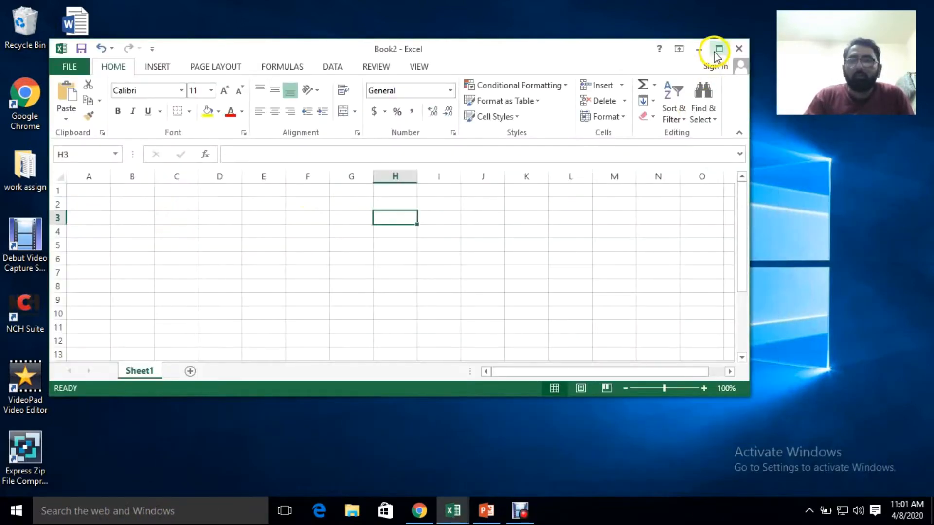
{"action": "left_click", "coordinate": [717, 51]}
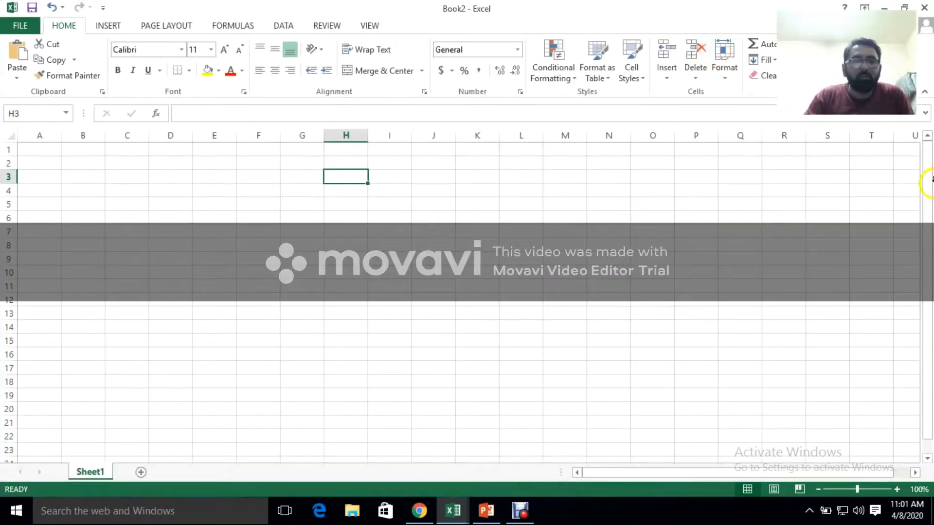
View the file page with the recent workbooks and return to the empty sheet
{"action": "left_click", "coordinate": [17, 26]}
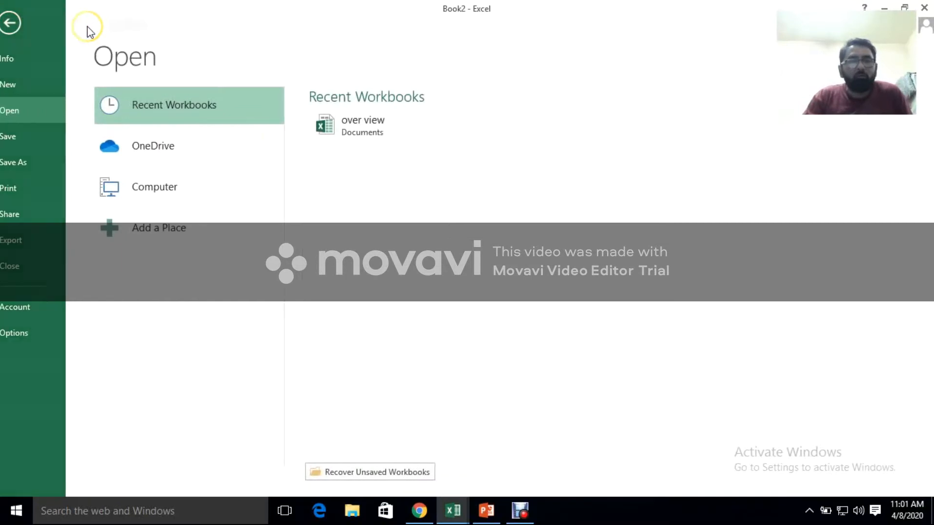
{"action": "key", "text": "Escape"}
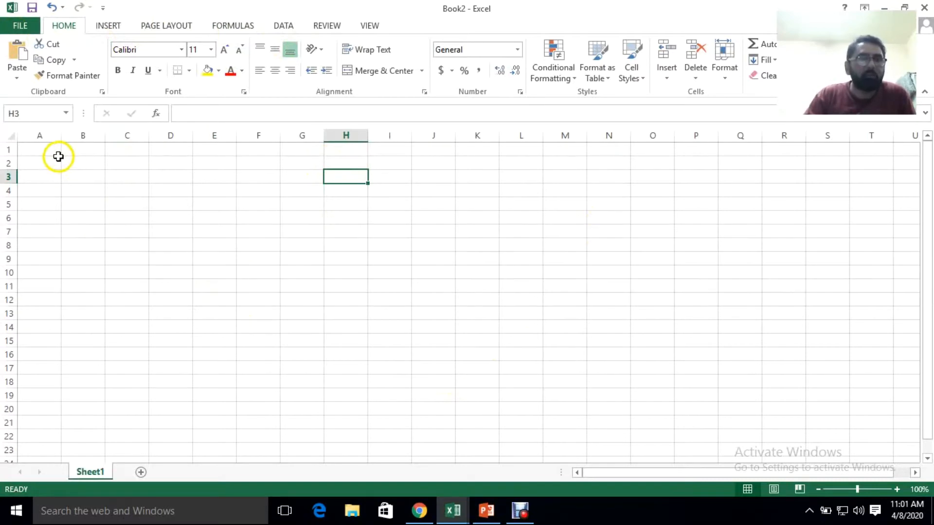
Select several cells across the empty sheet, including B5, J15 and G12, and examine the cell reference shown for each
{"action": "left_click", "coordinate": [65, 116]}
{"action": "left_click", "coordinate": [65, 116]}
{"action": "left_click", "coordinate": [93, 204]}
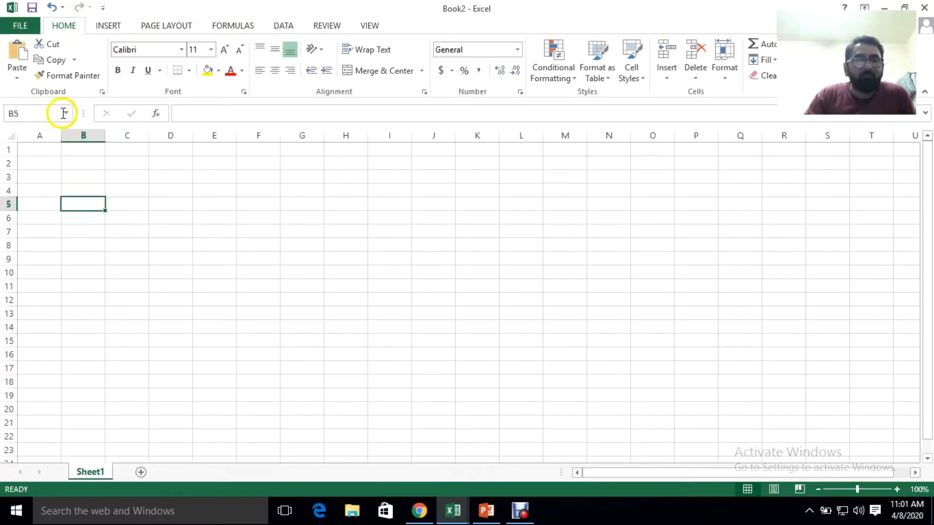
{"action": "left_click", "coordinate": [141, 235]}
{"action": "left_click", "coordinate": [385, 258]}
{"action": "left_click", "coordinate": [535, 256]}
{"action": "left_click", "coordinate": [628, 297]}
{"action": "left_click", "coordinate": [430, 344]}
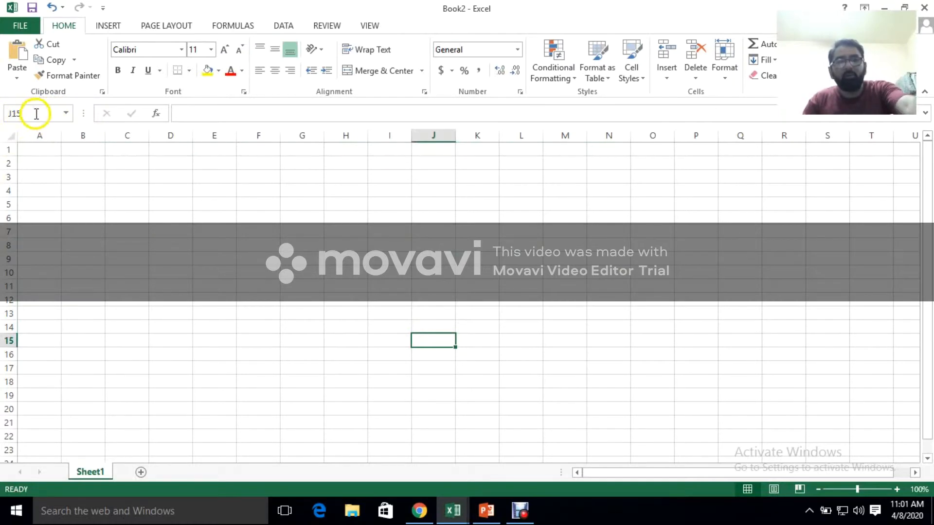
{"action": "left_click", "coordinate": [313, 302]}
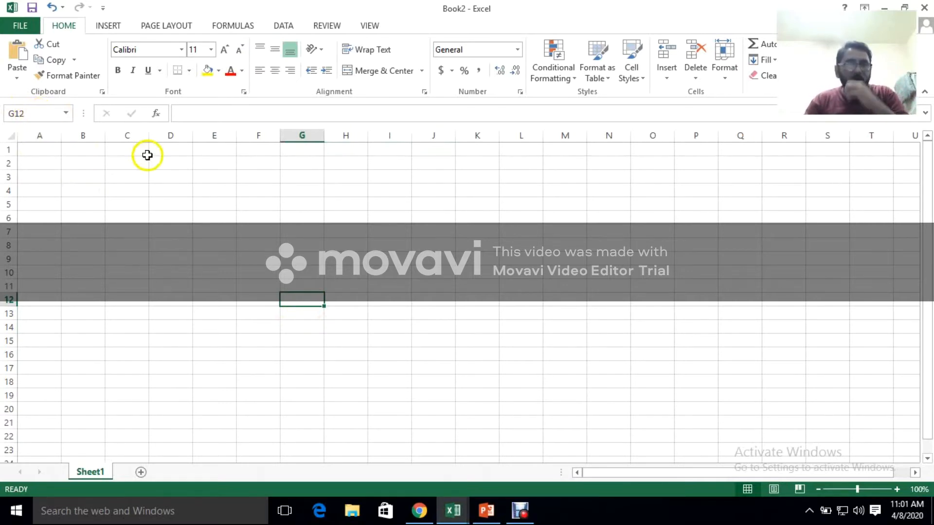
Try entering sample text in G12 through the formula bar, and start editing G13 the same way
{"action": "left_click", "coordinate": [184, 113]}
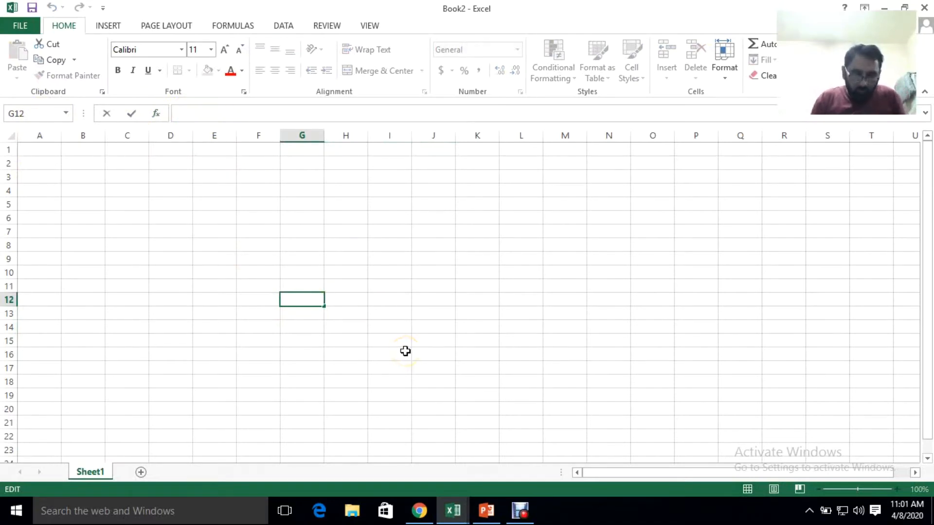
{"action": "type", "text": "FSDJFFJDS"}
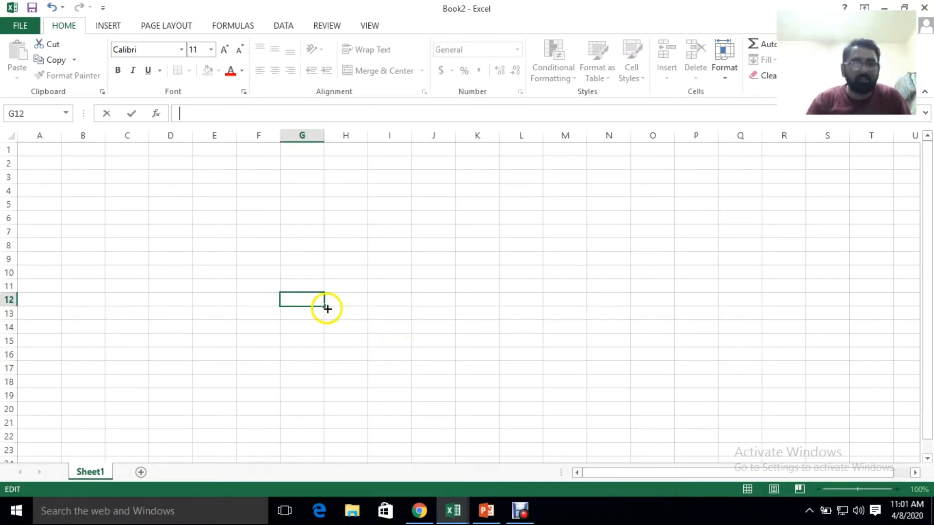
{"action": "left_click", "coordinate": [304, 339]}
{"action": "left_click", "coordinate": [305, 309]}
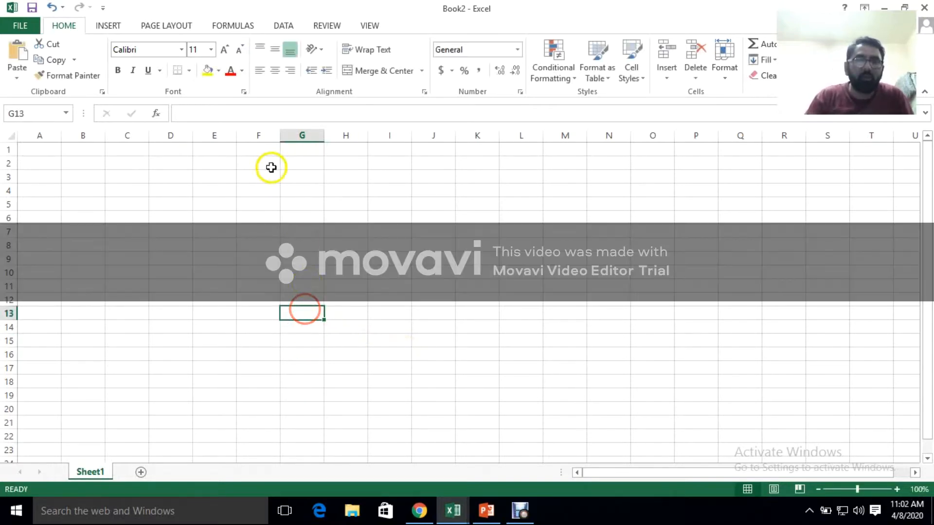
{"action": "left_click", "coordinate": [235, 114]}
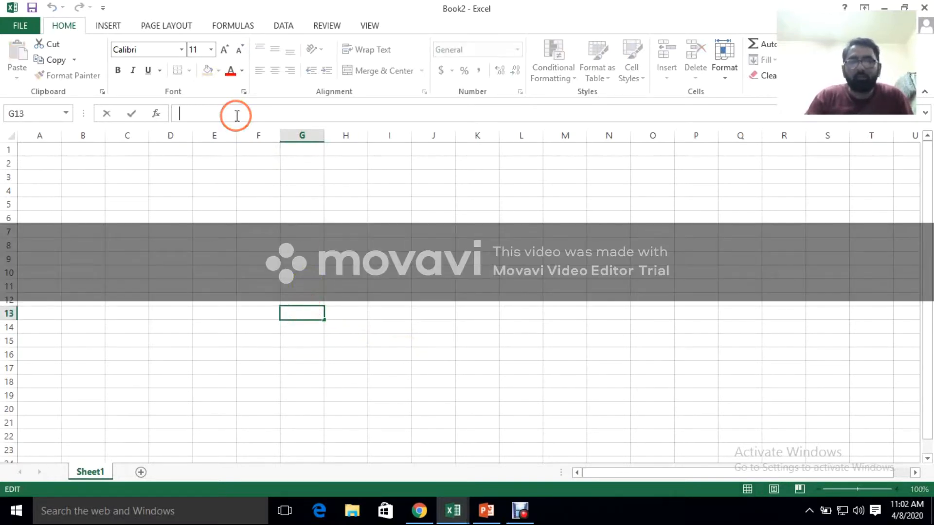
{"action": "left_click", "coordinate": [271, 109]}
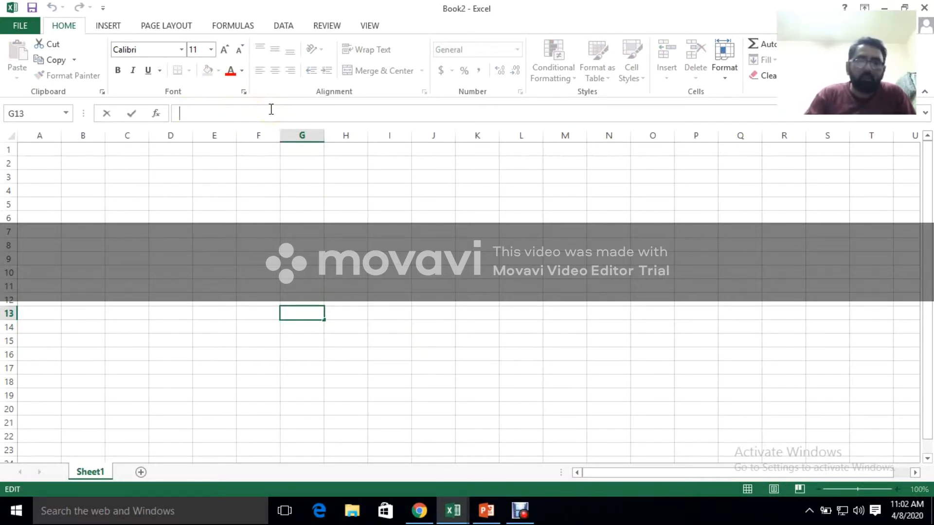
{"action": "left_click", "coordinate": [201, 267]}
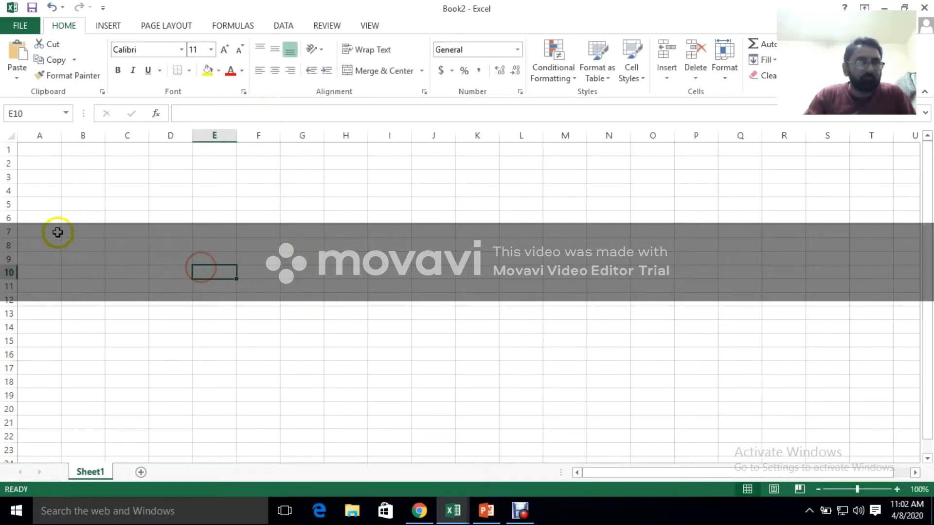
Examine how cells such as B3, H10, M12 and C10 are addressed by selecting them and checking their column and row references
{"action": "left_click", "coordinate": [71, 176]}
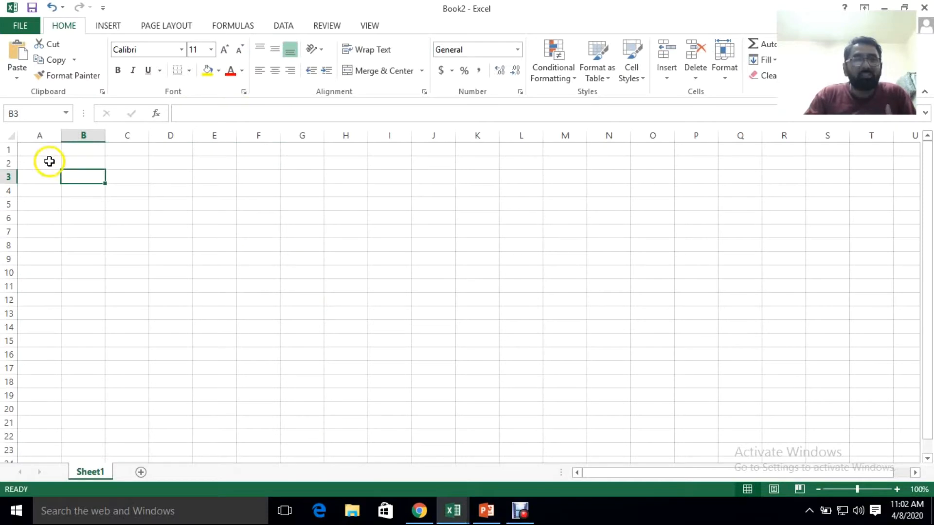
{"action": "left_click", "coordinate": [43, 166]}
{"action": "left_click", "coordinate": [344, 269]}
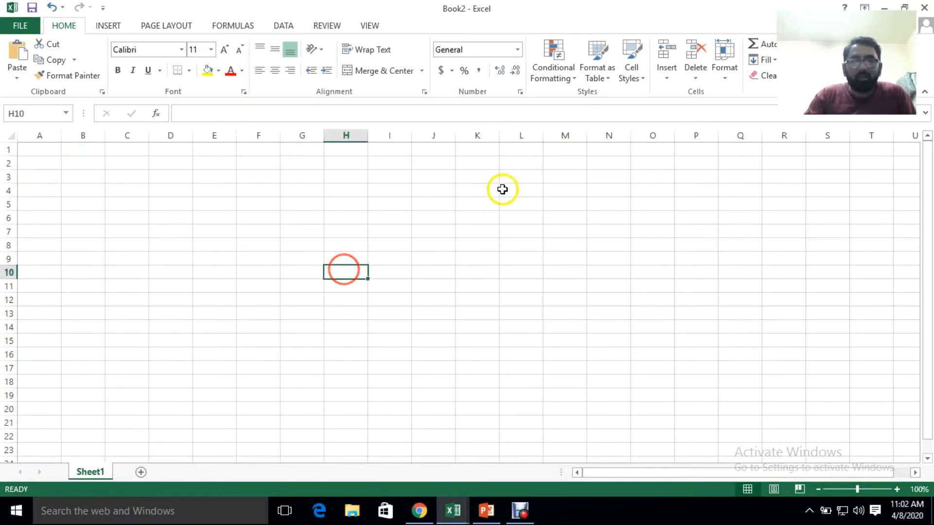
{"action": "left_click", "coordinate": [562, 295]}
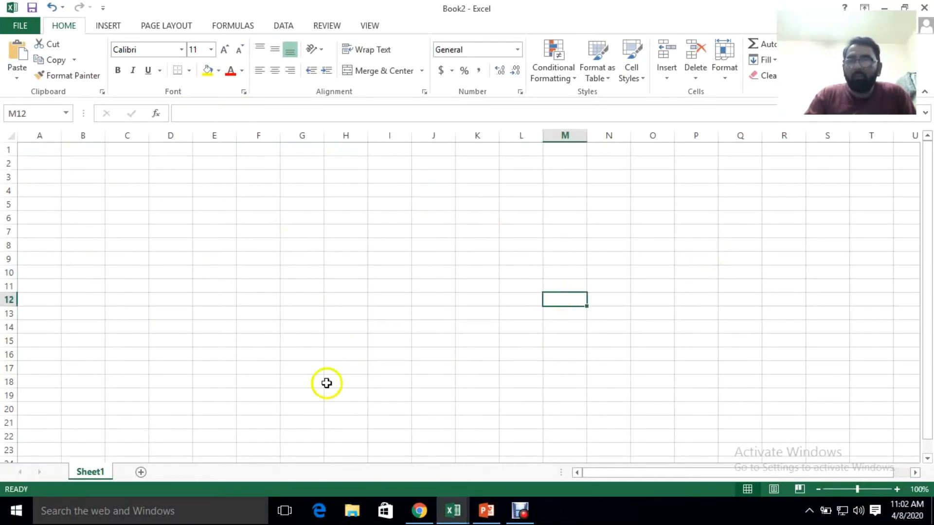
{"action": "left_click", "coordinate": [121, 267]}
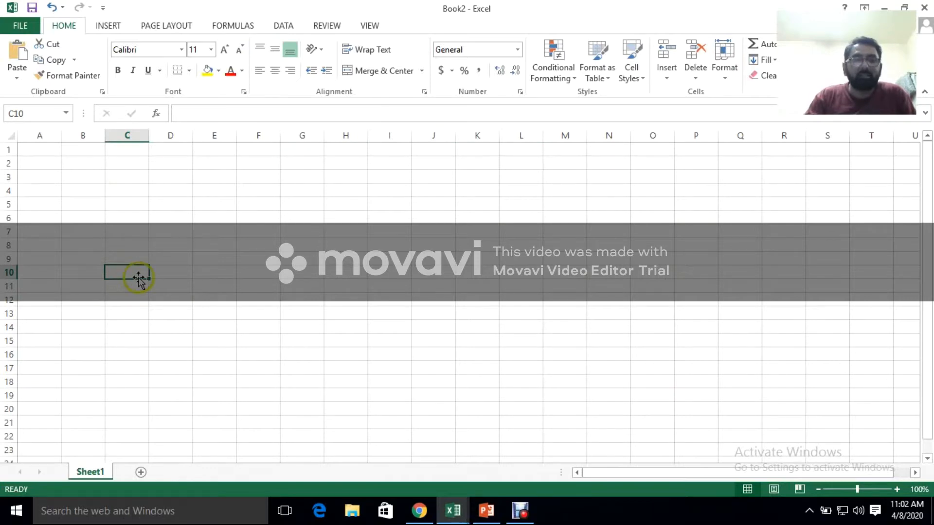
{"action": "left_click", "coordinate": [29, 110]}
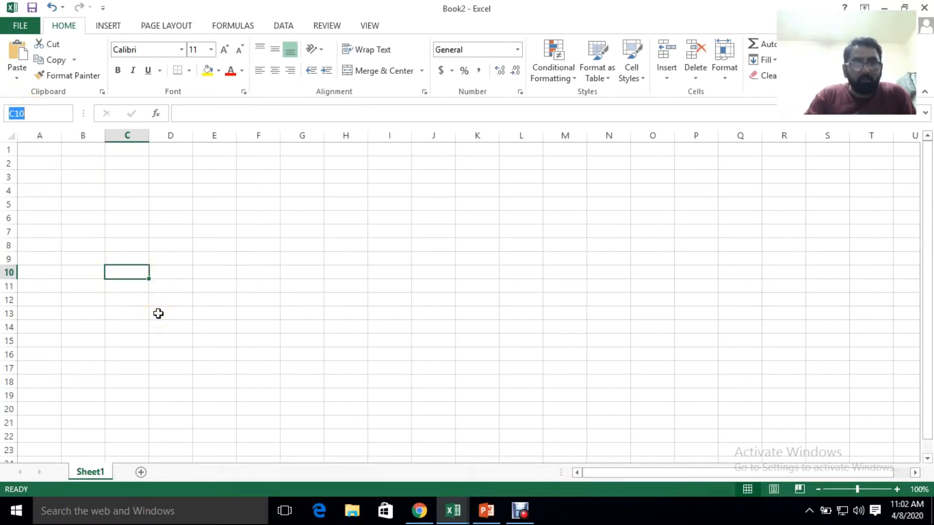
{"action": "left_click", "coordinate": [119, 271]}
{"action": "left_click", "coordinate": [131, 275]}
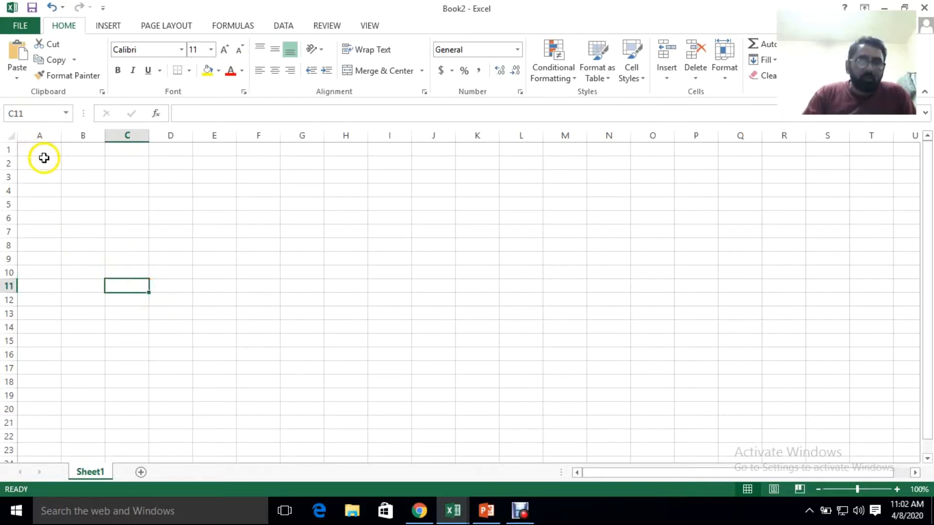
Enter the column heading Name in cell A2
{"action": "left_click", "coordinate": [40, 199]}
{"action": "left_click", "coordinate": [43, 175]}
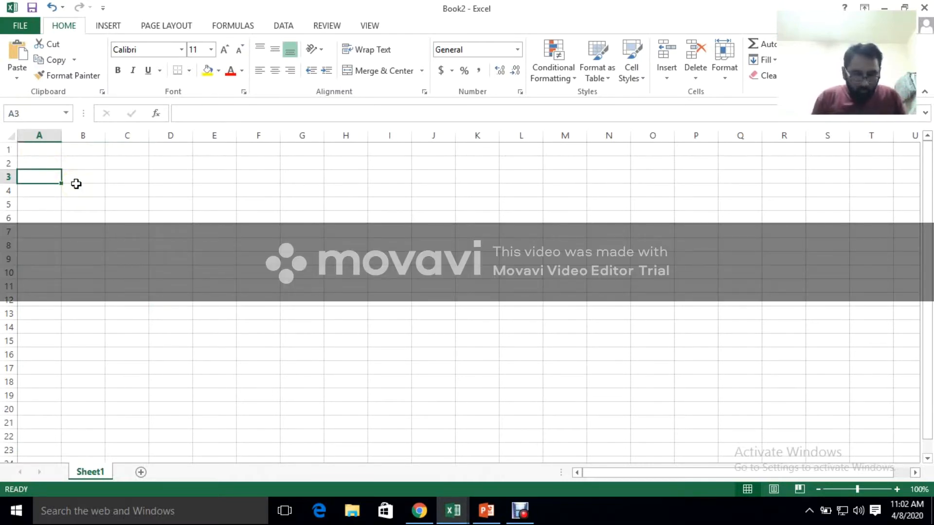
{"action": "key", "text": "Up"}
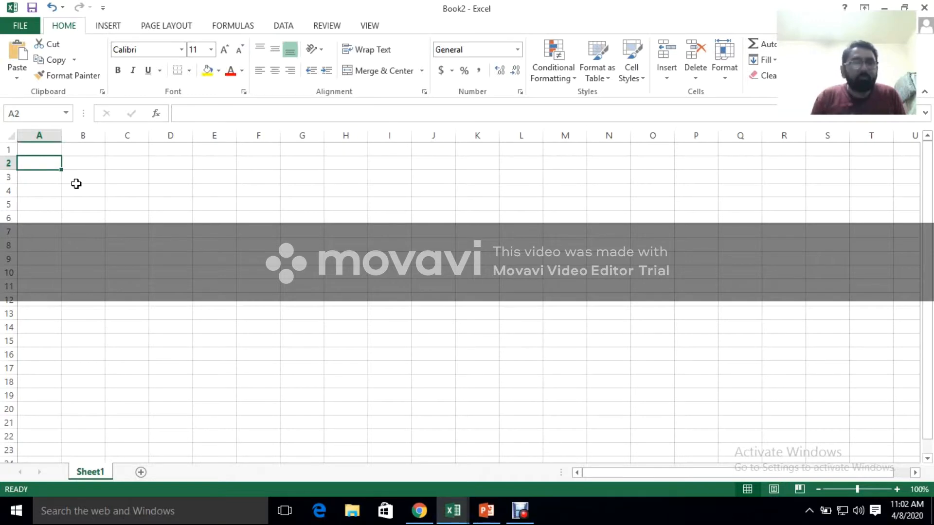
{"action": "type", "text": "n"}
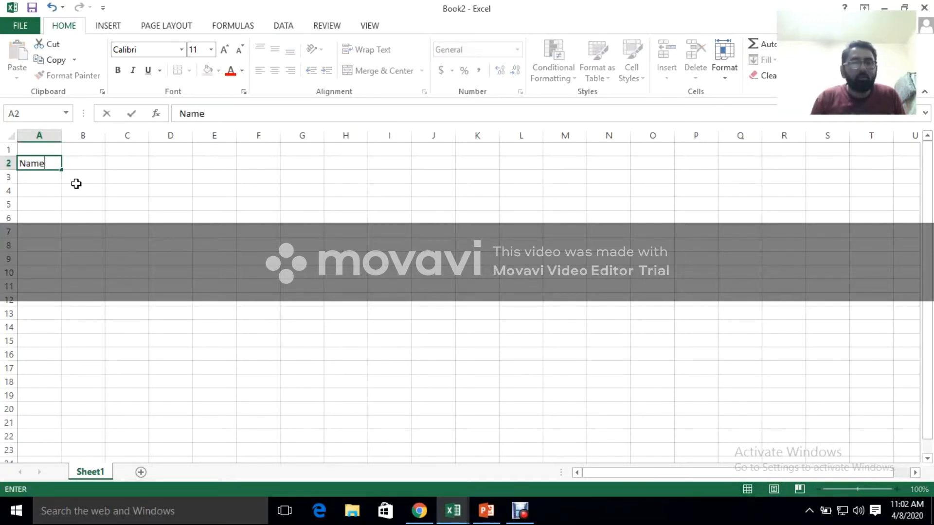
{"action": "type", "text": "ame"}
{"action": "key", "text": "Return"}
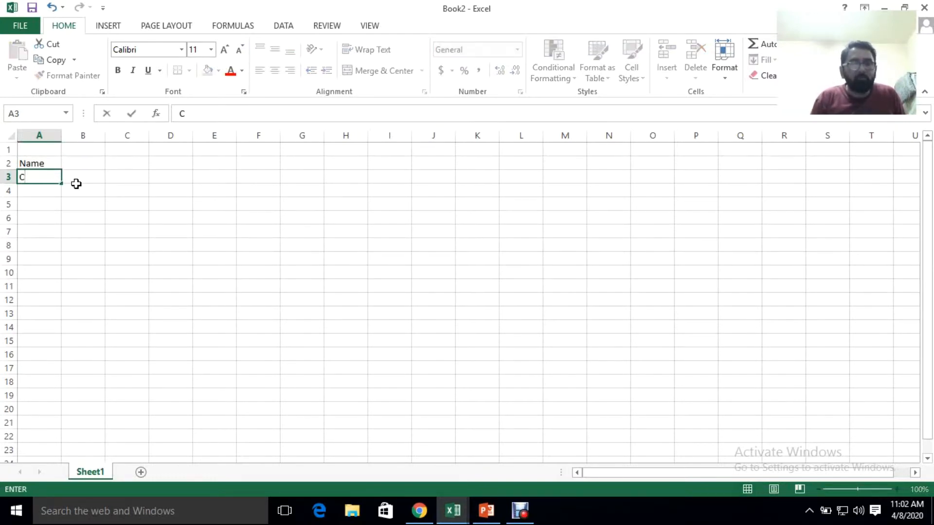
Enter China, Pakistan and Saudi Arabia in cells A3 to A5 under the Name heading
{"action": "type", "text": "China"}
{"action": "key", "text": "Return"}
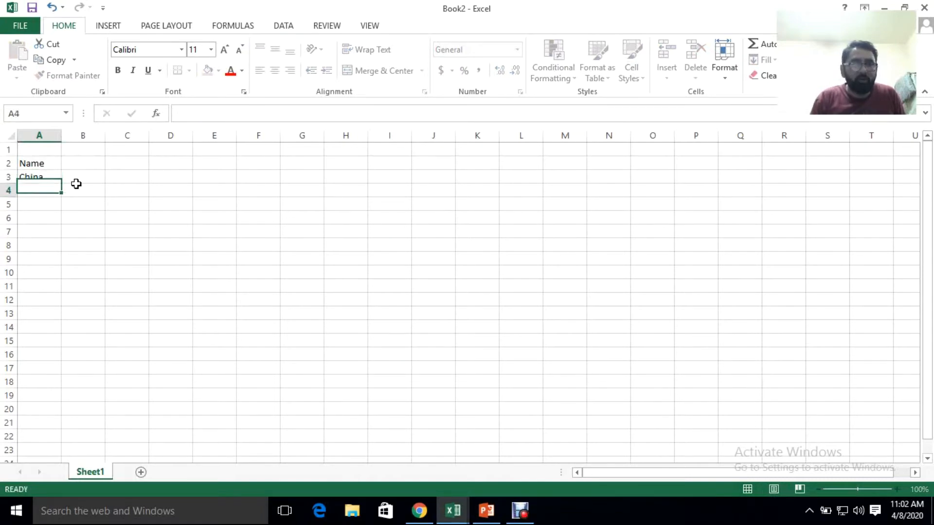
{"action": "type", "text": "Pakistan"}
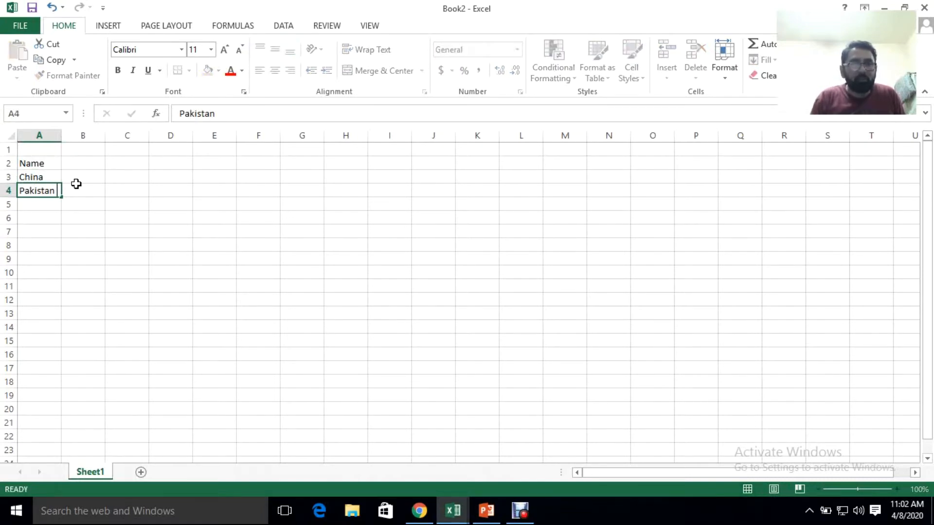
{"action": "key", "text": "Return"}
{"action": "type", "text": "Saudi Arabia"}
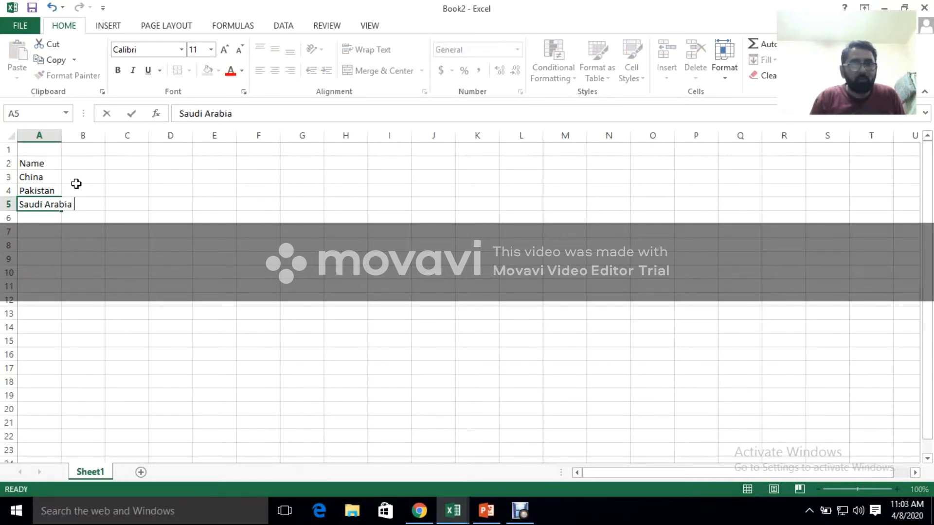
{"action": "key", "text": "Return"}
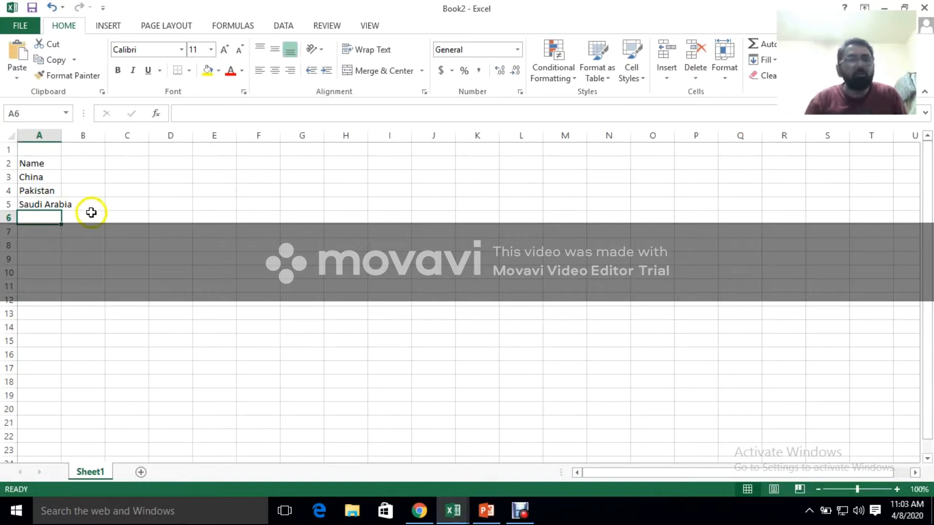
Try widening and narrowing column A by its header edge, and undo the width changes
{"action": "left_click_drag", "start_coordinate": [62, 135], "coordinate": [92, 138]}
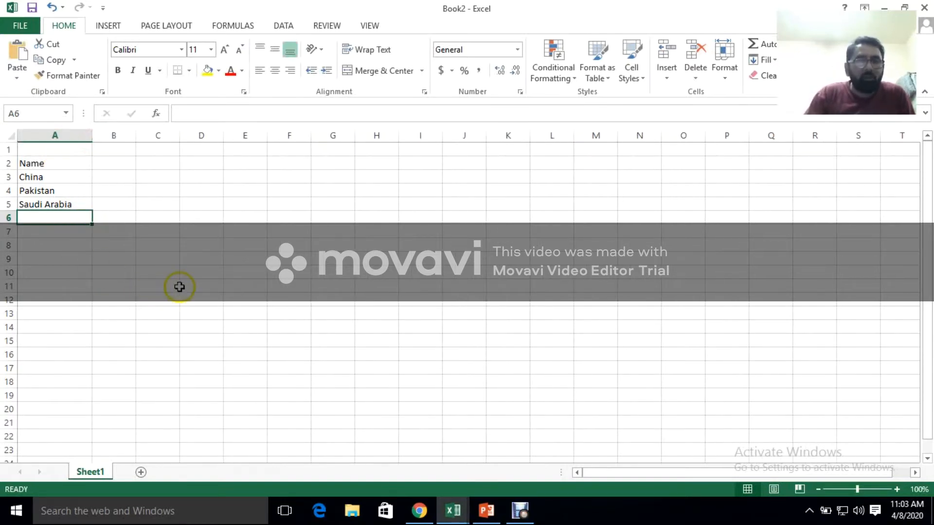
{"action": "left_click", "coordinate": [55, 259]}
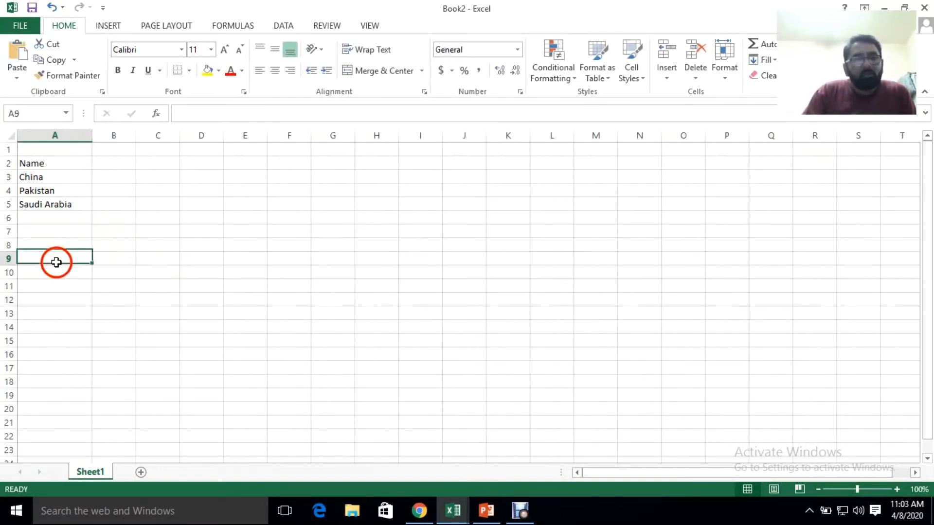
{"action": "left_click_drag", "start_coordinate": [90, 136], "coordinate": [71, 137]}
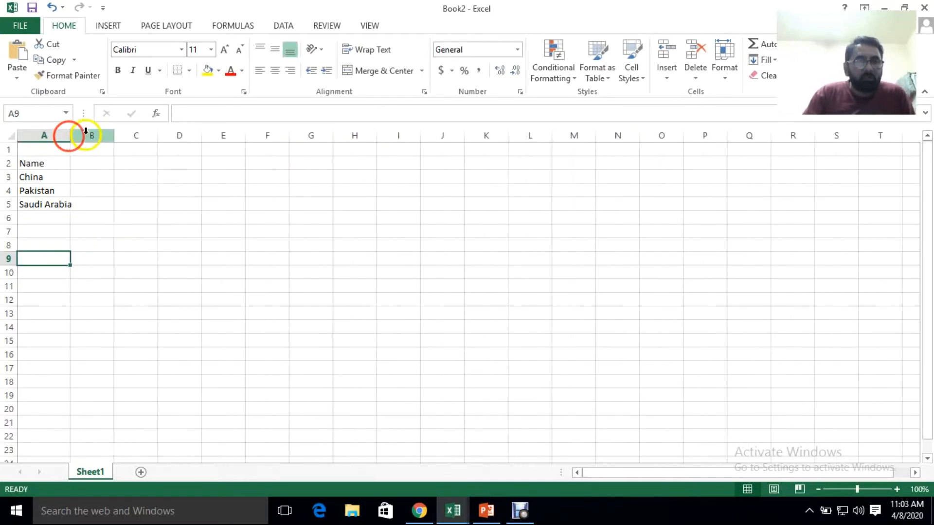
{"action": "key", "text": "ctrl+z"}
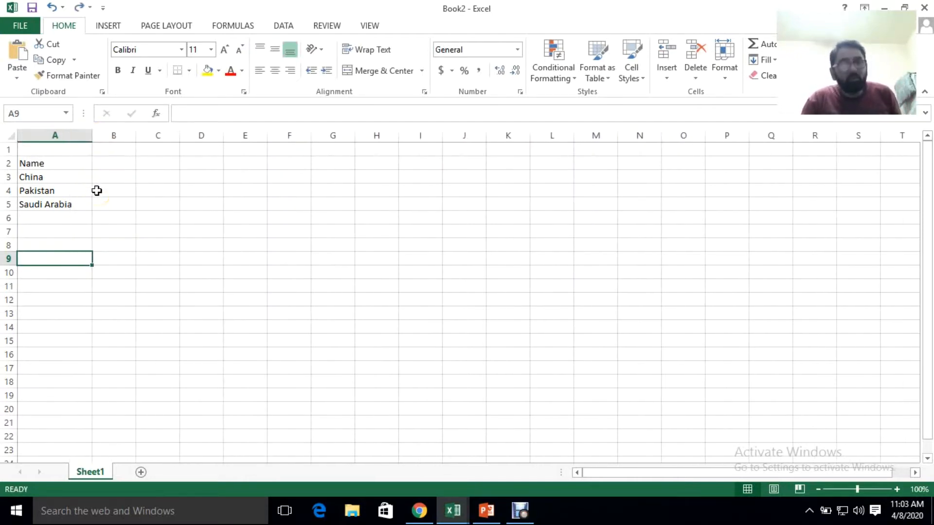
{"action": "key", "text": "ctrl+y"}
{"action": "left_click", "coordinate": [79, 227]}
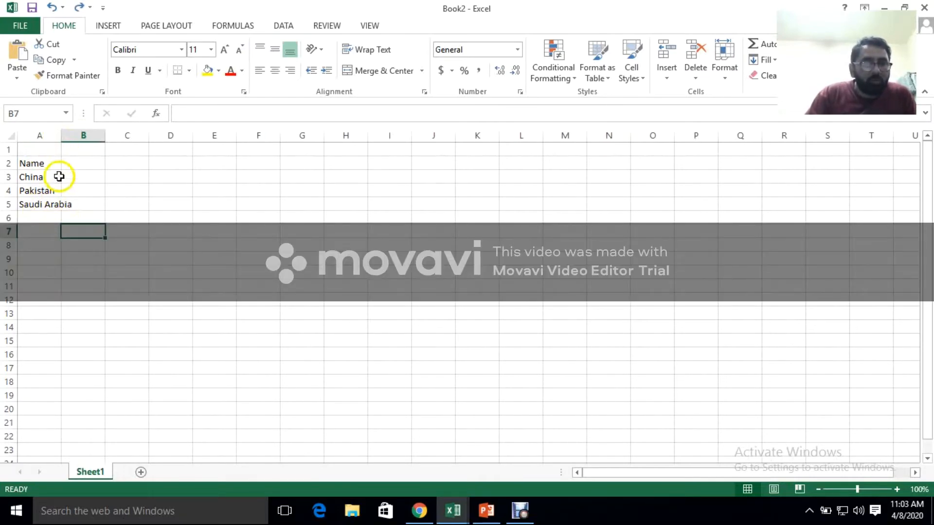
Examine which cell holds the overflowing Saudi Arabia text by comparing A5 with B5 and B6 and checking the formula bar
{"action": "left_click", "coordinate": [53, 206]}
{"action": "left_click", "coordinate": [78, 205]}
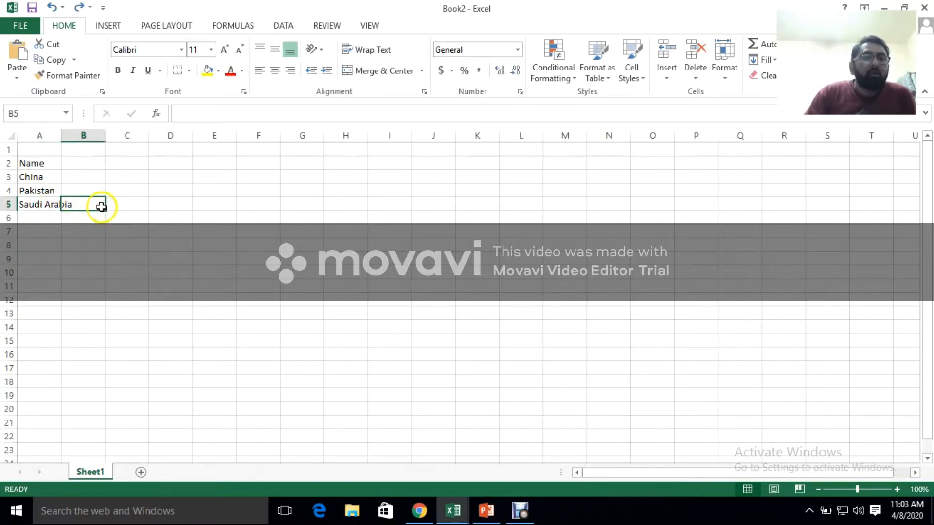
{"action": "left_click", "coordinate": [50, 204]}
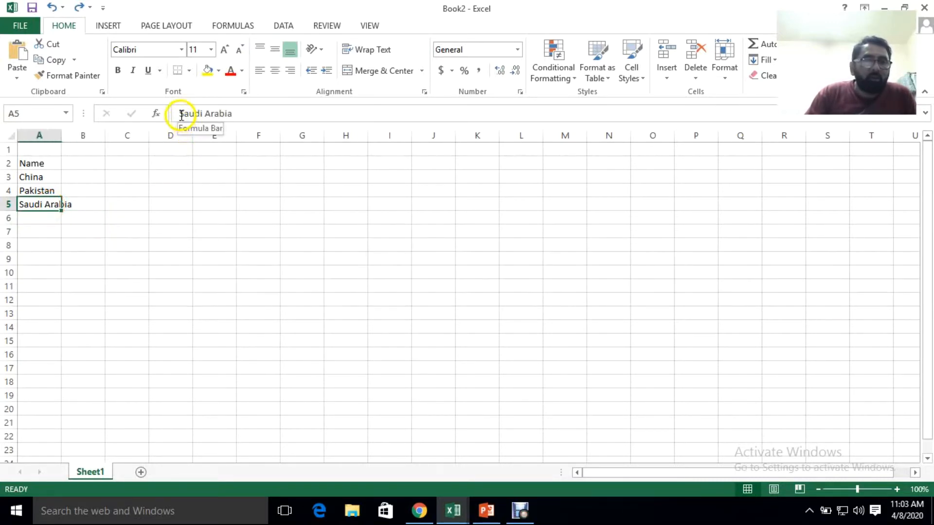
{"action": "left_click_drag", "start_coordinate": [181, 115], "coordinate": [240, 113]}
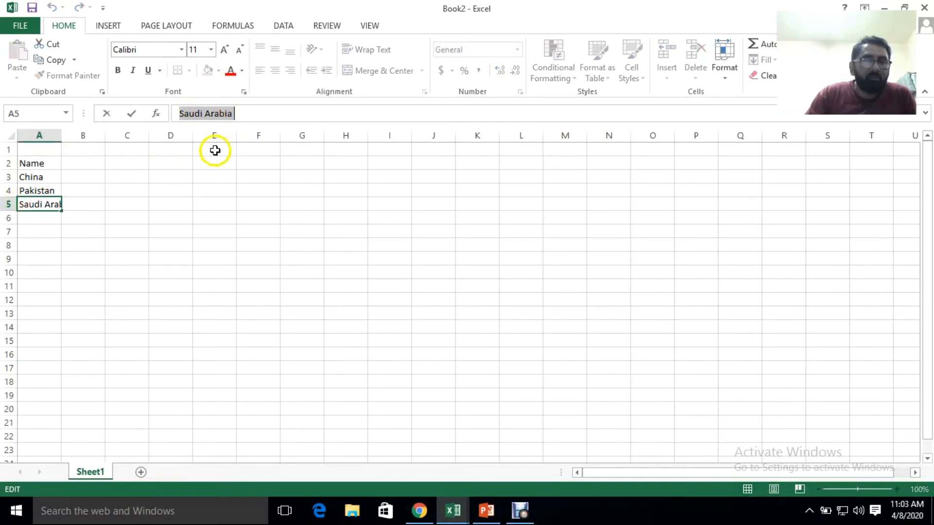
{"action": "left_click", "coordinate": [44, 135]}
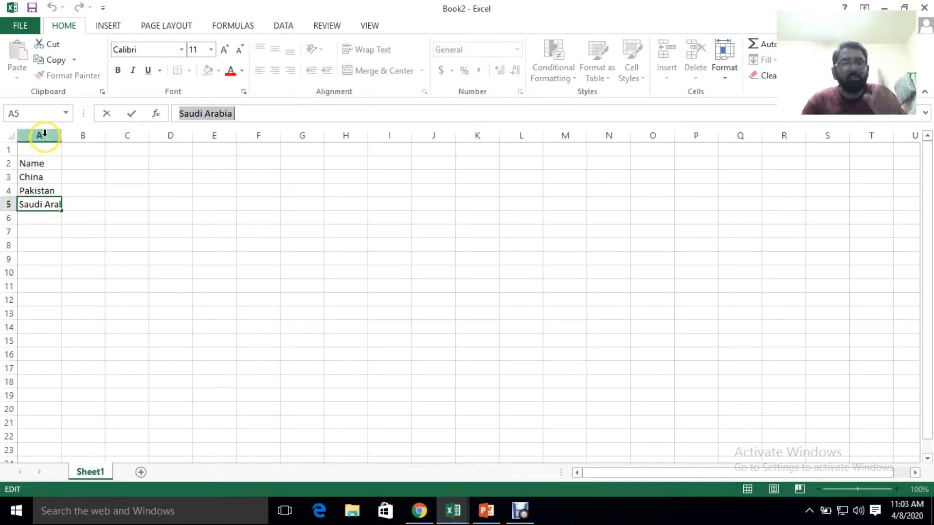
{"action": "left_click", "coordinate": [44, 134]}
{"action": "left_click", "coordinate": [10, 207]}
{"action": "left_click", "coordinate": [73, 220]}
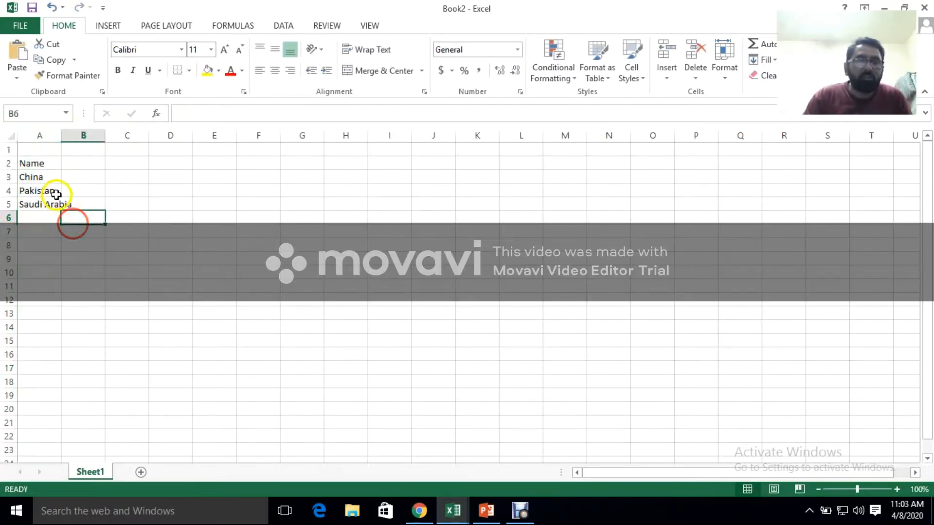
{"action": "left_click", "coordinate": [39, 202]}
{"action": "left_click", "coordinate": [188, 120]}
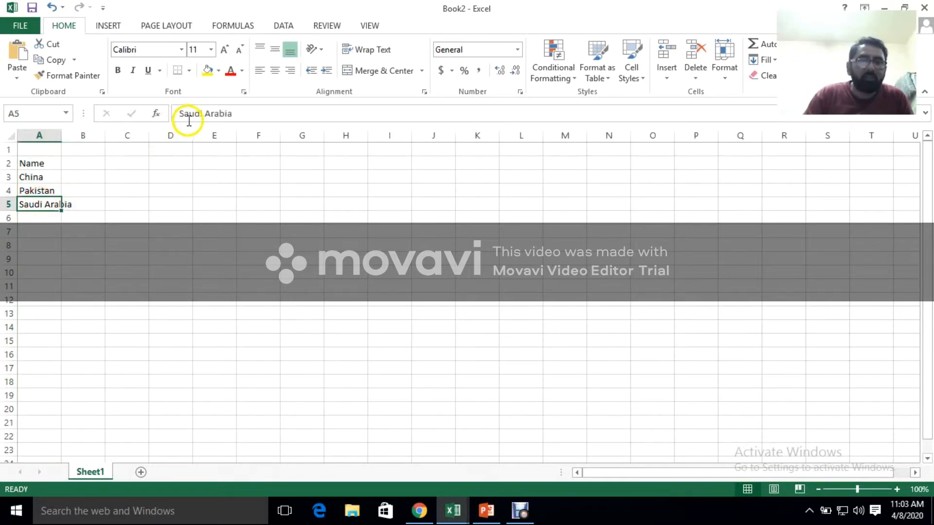
{"action": "left_click", "coordinate": [44, 222]}
Try referencing the Saudi Arabia cell from F7 with the formula =a5, and clear F7 again
{"action": "left_click", "coordinate": [245, 231]}
{"action": "type", "text": "=a5"}
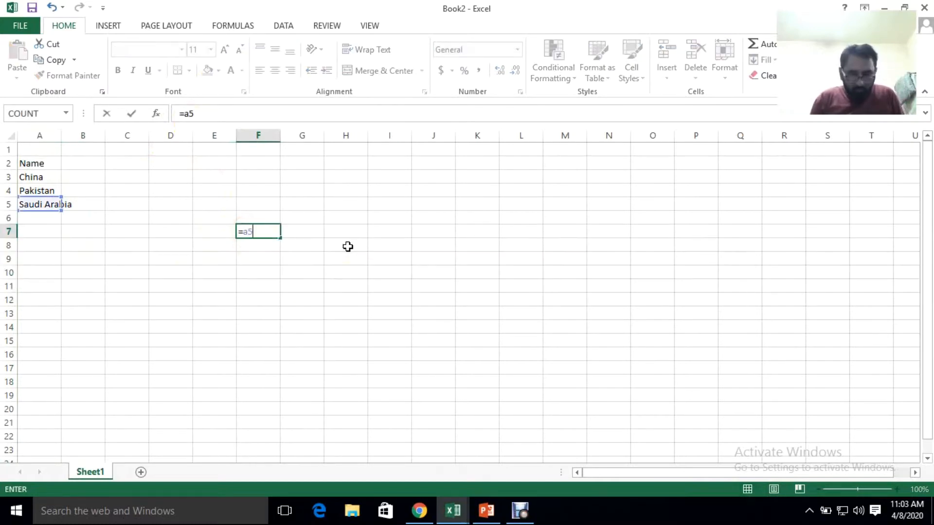
{"action": "key", "text": "Return"}
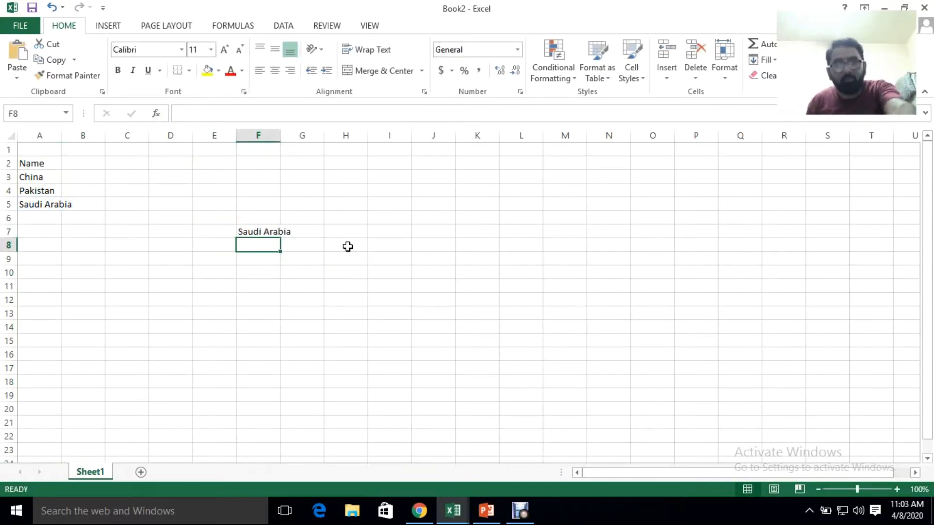
{"action": "left_click", "coordinate": [261, 232]}
{"action": "key", "text": "Delete"}
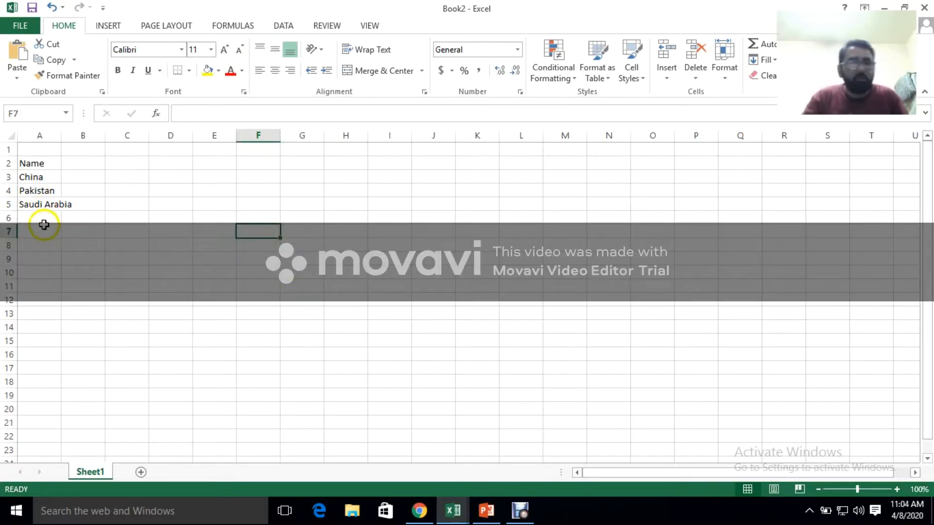
Set the width of column A to 15
{"action": "left_click", "coordinate": [42, 136]}
{"action": "right_click", "coordinate": [43, 136]}
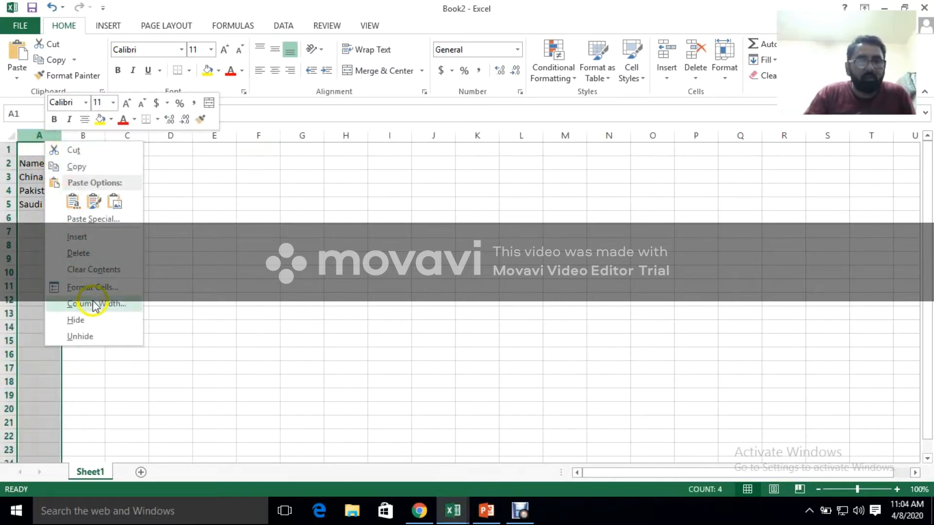
{"action": "left_click", "coordinate": [88, 320]}
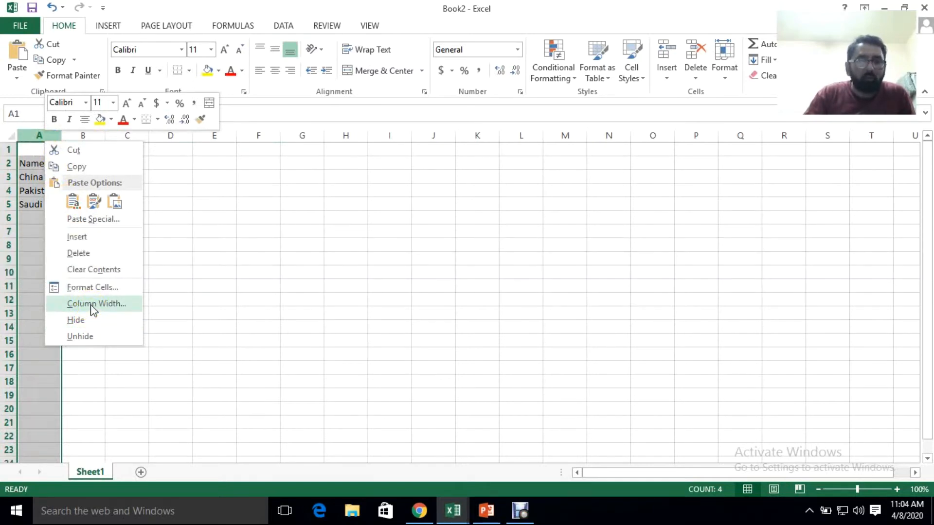
{"action": "left_click", "coordinate": [94, 310]}
{"action": "left_click", "coordinate": [116, 294]}
{"action": "left_click_drag", "start_coordinate": [116, 295], "coordinate": [90, 291]}
{"action": "type", "text": "15"}
{"action": "key", "text": "Return"}
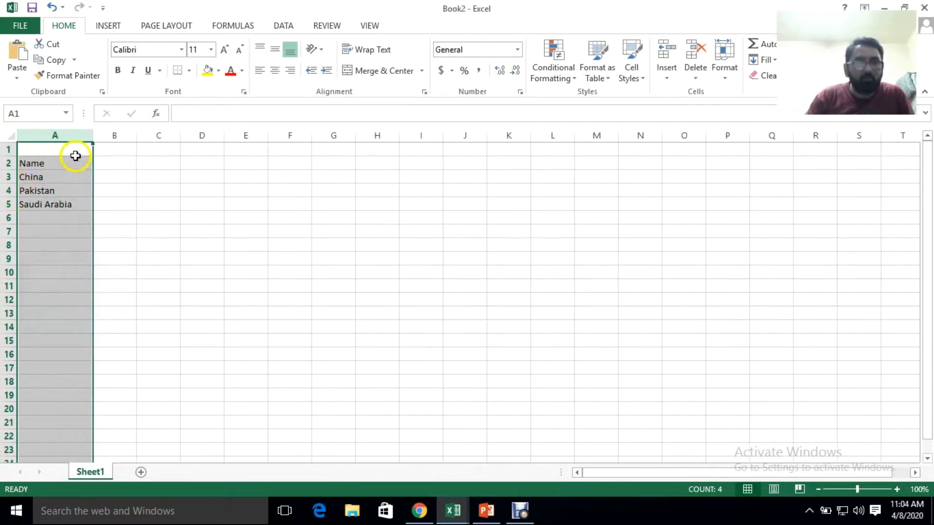
Check the width of column A and the height of row 6 at their header edges
{"action": "left_click_drag", "start_coordinate": [91, 137], "coordinate": [90, 136]}
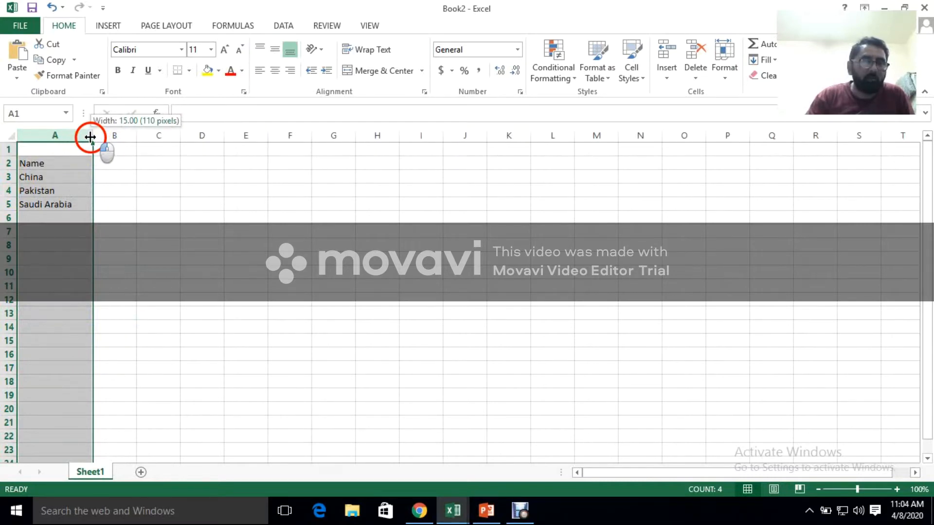
{"action": "left_click_drag", "start_coordinate": [13, 222], "coordinate": [13, 221]}
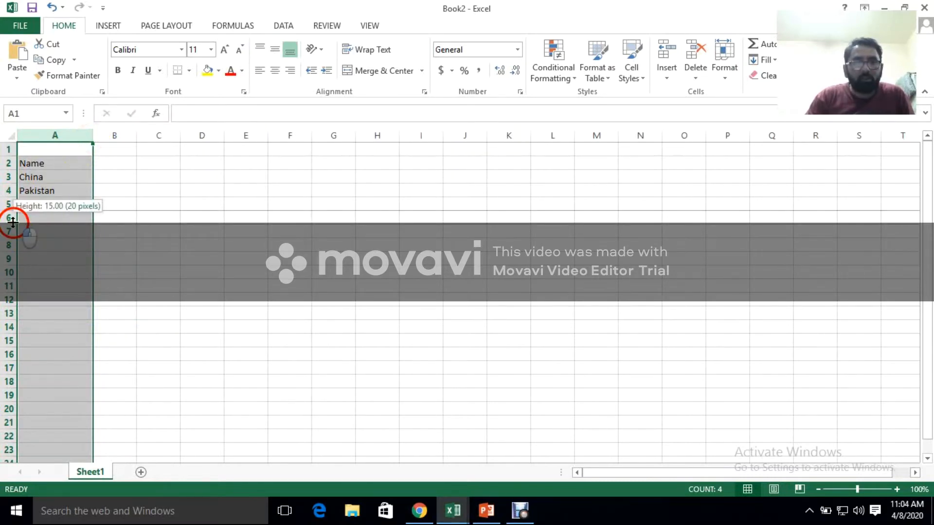
{"action": "left_click", "coordinate": [10, 208]}
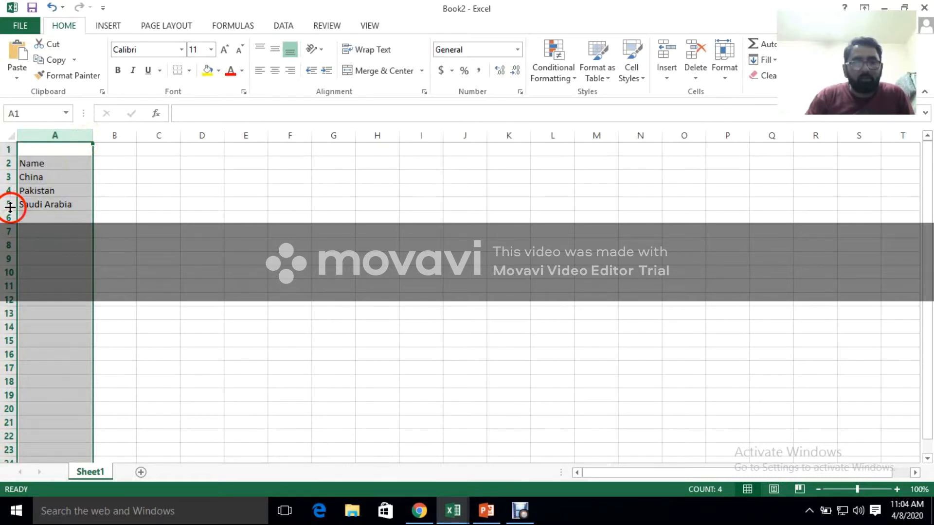
{"action": "left_click", "coordinate": [25, 211]}
Set the height of rows 2 to 5 to 20
{"action": "left_click", "coordinate": [9, 205]}
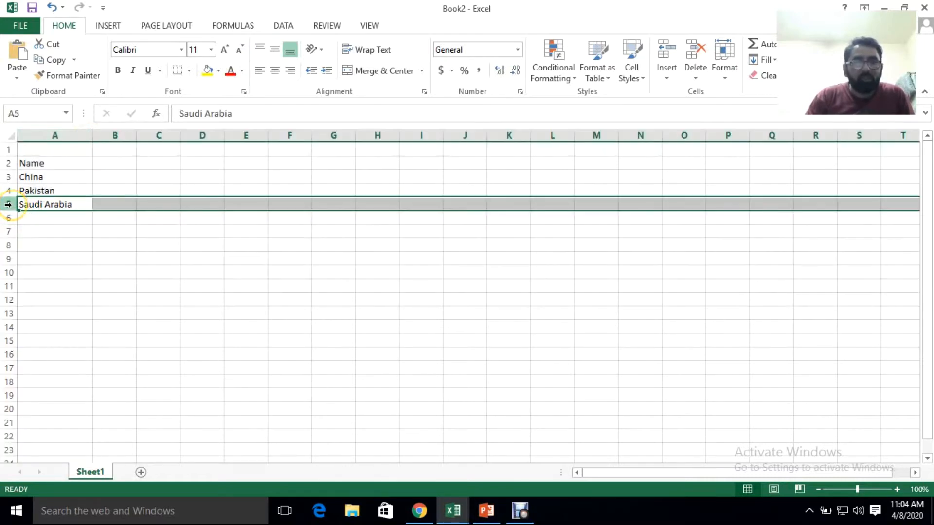
{"action": "left_click_drag", "start_coordinate": [8, 164], "coordinate": [5, 208]}
{"action": "right_click", "coordinate": [7, 210]}
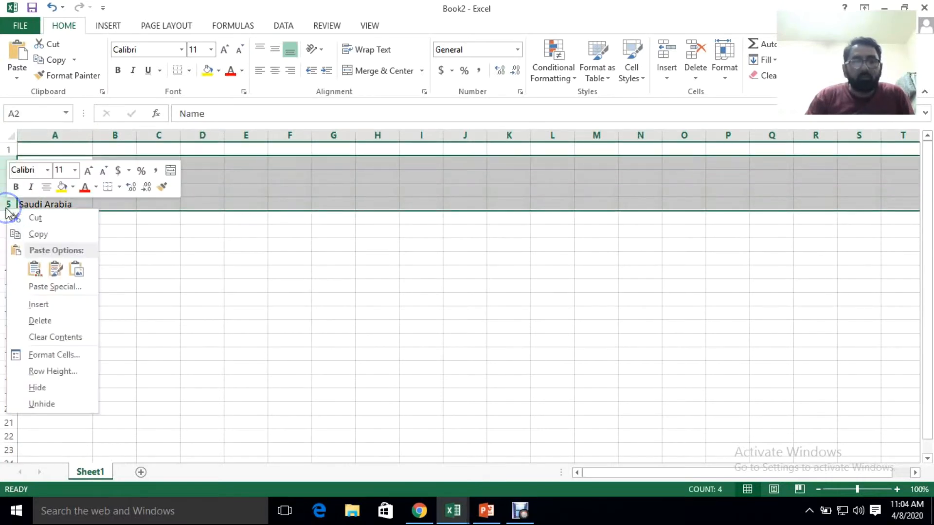
{"action": "left_click", "coordinate": [60, 374]}
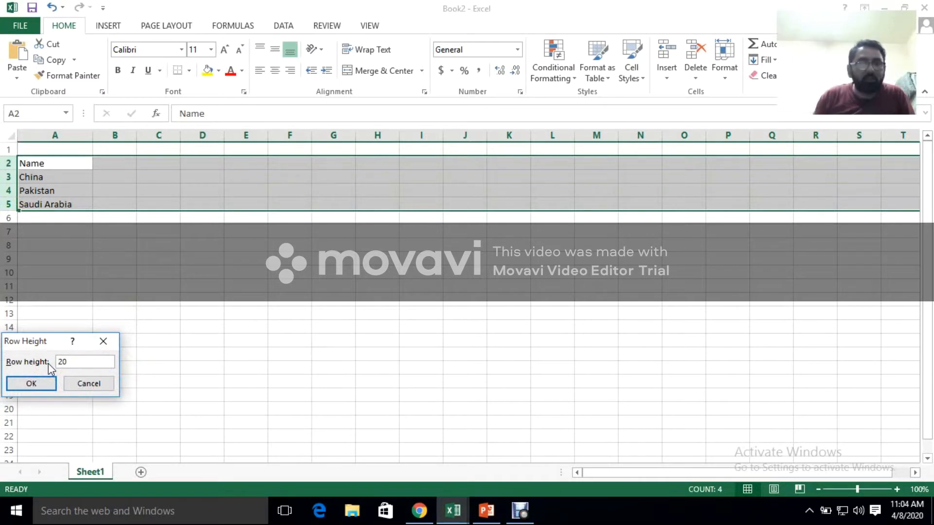
{"action": "key", "text": "Return"}
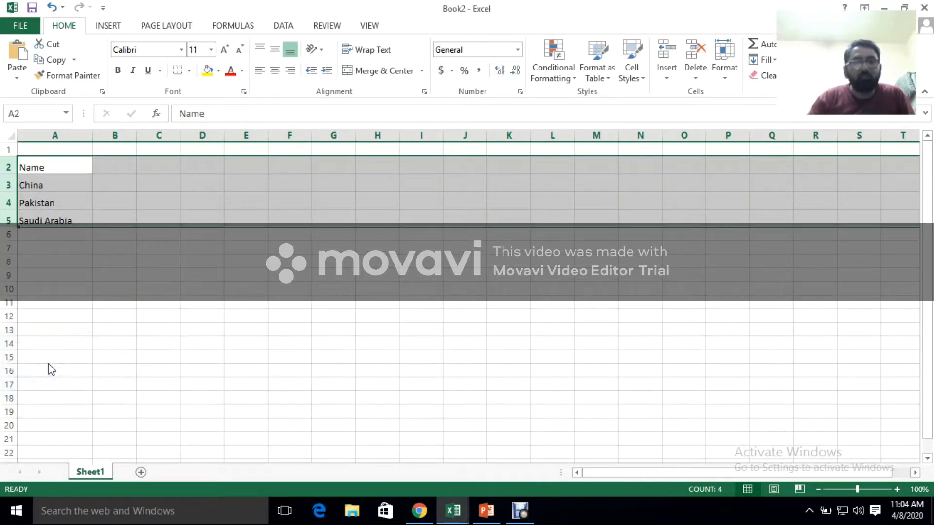
{"action": "left_click", "coordinate": [83, 315]}
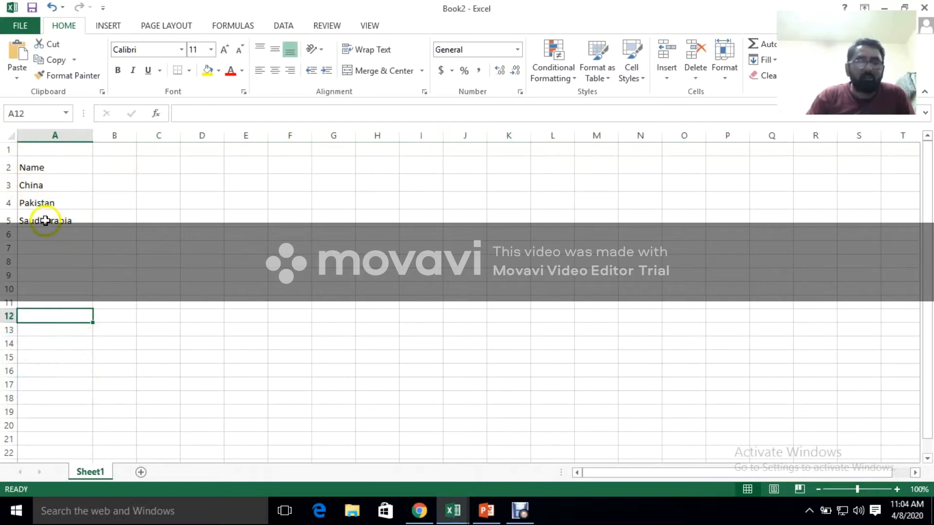
{"action": "left_click", "coordinate": [208, 261]}
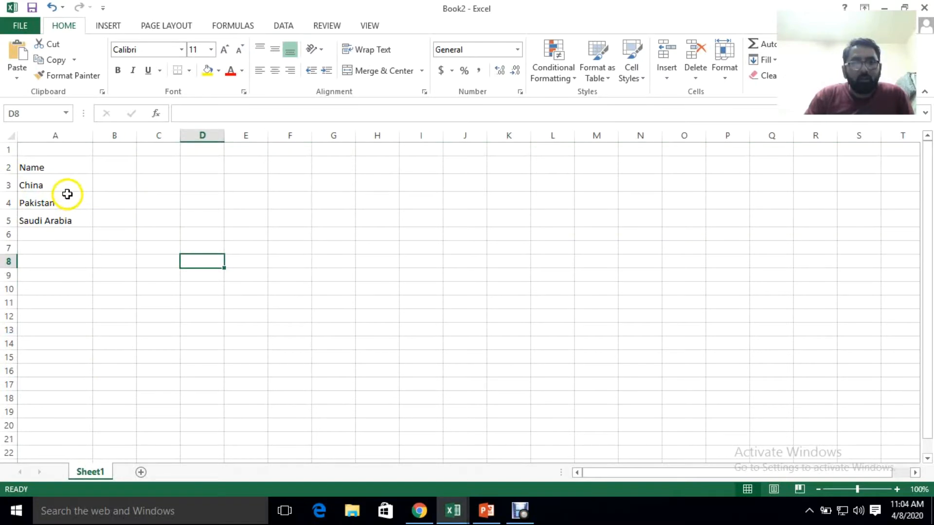
Apply one wider column width to columns A through H together
{"action": "left_click_drag", "start_coordinate": [88, 137], "coordinate": [380, 150]}
{"action": "right_click", "coordinate": [238, 169]}
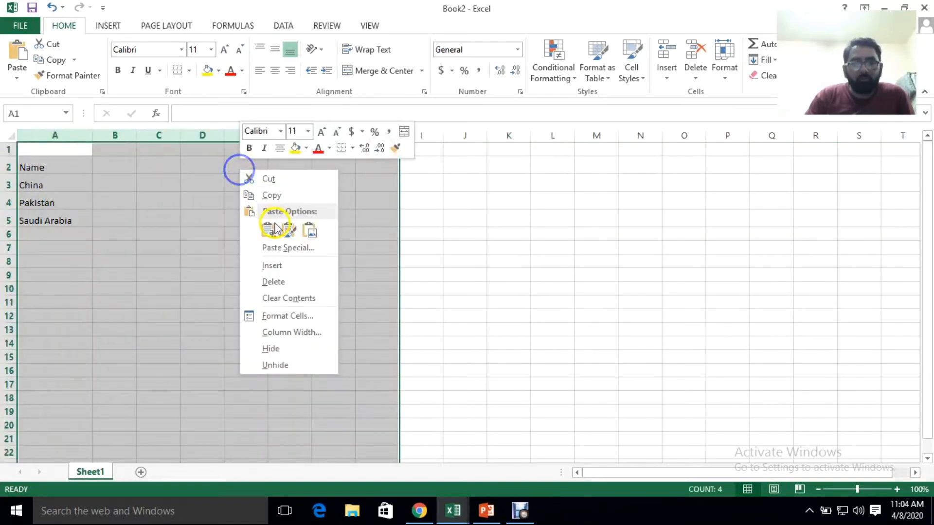
{"action": "left_click", "coordinate": [302, 336]}
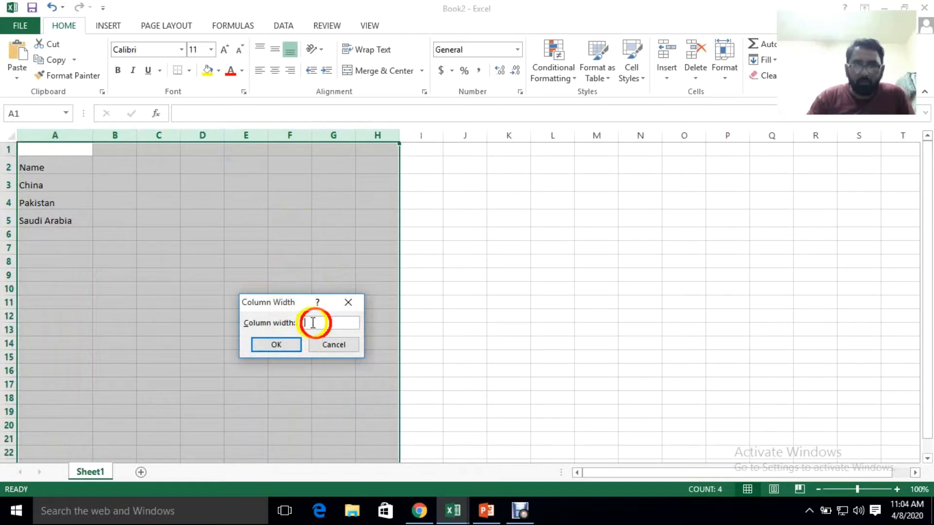
{"action": "key", "text": "Return"}
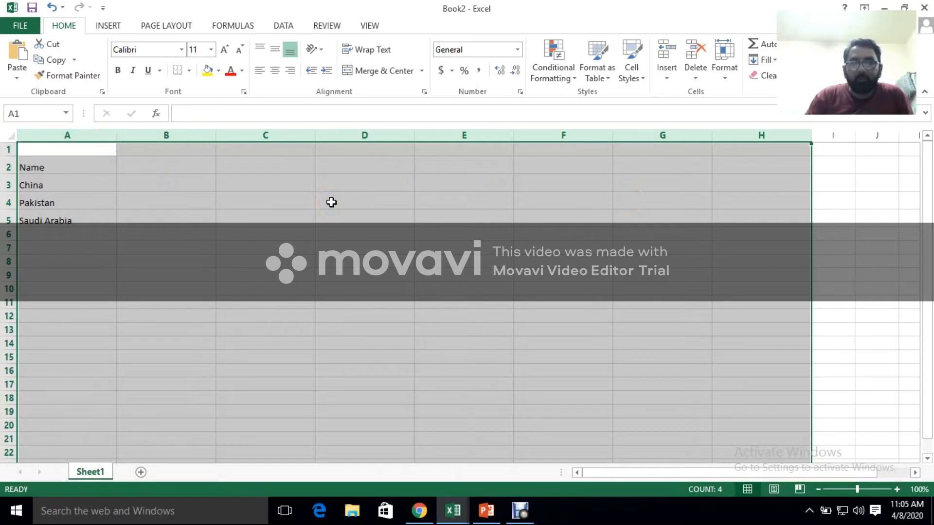
Check the column width setting of columns A through H and close it without changing anything
{"action": "double_click", "coordinate": [120, 138]}
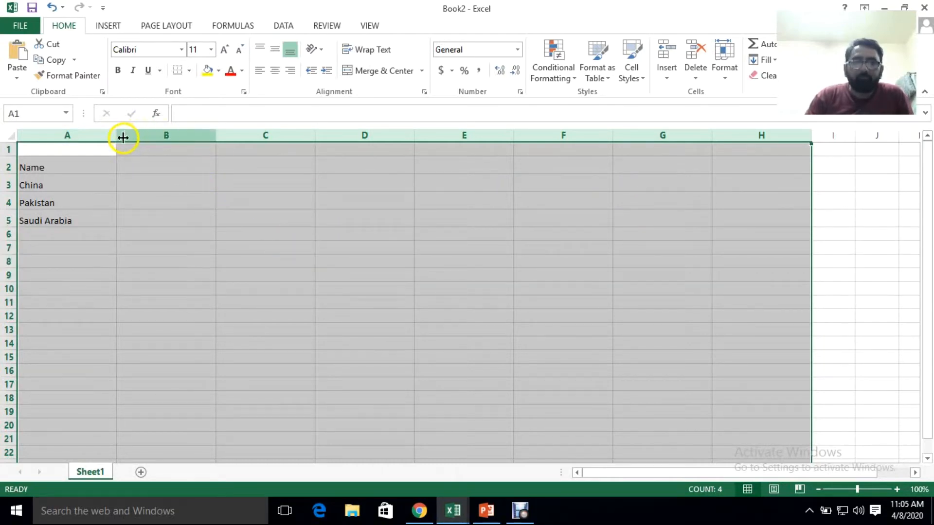
{"action": "right_click", "coordinate": [123, 138]}
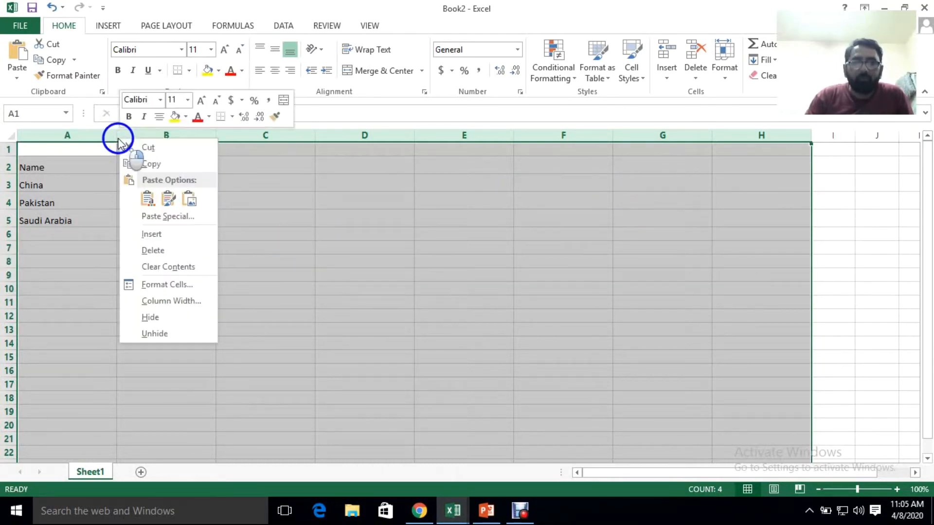
{"action": "left_click", "coordinate": [180, 301]}
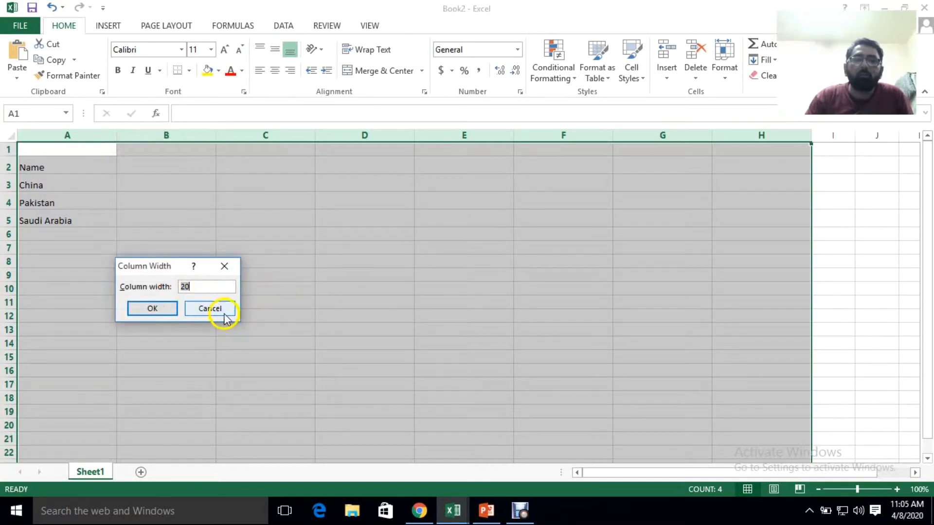
{"action": "left_click", "coordinate": [209, 308]}
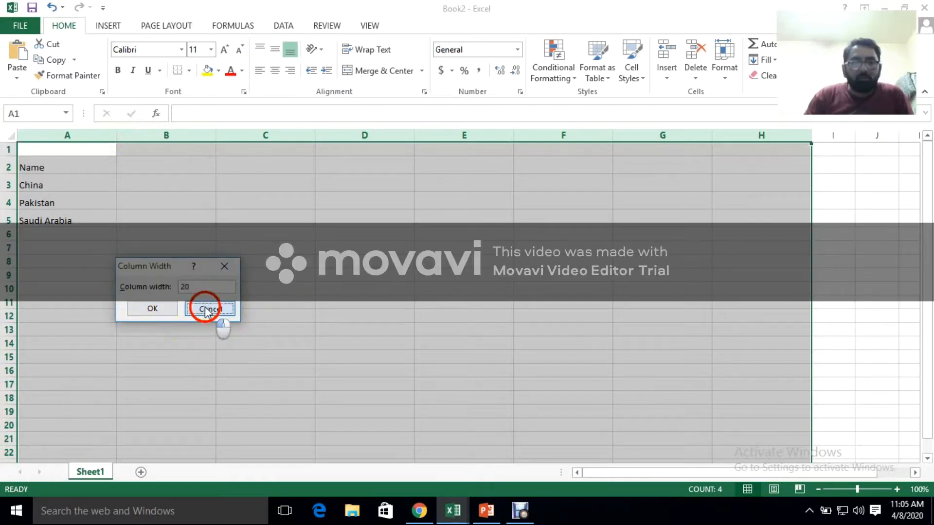
{"action": "left_click", "coordinate": [218, 341]}
Clear the contents of the Saudi Arabia cell in column A, and undo the deletion
{"action": "left_click", "coordinate": [59, 172]}
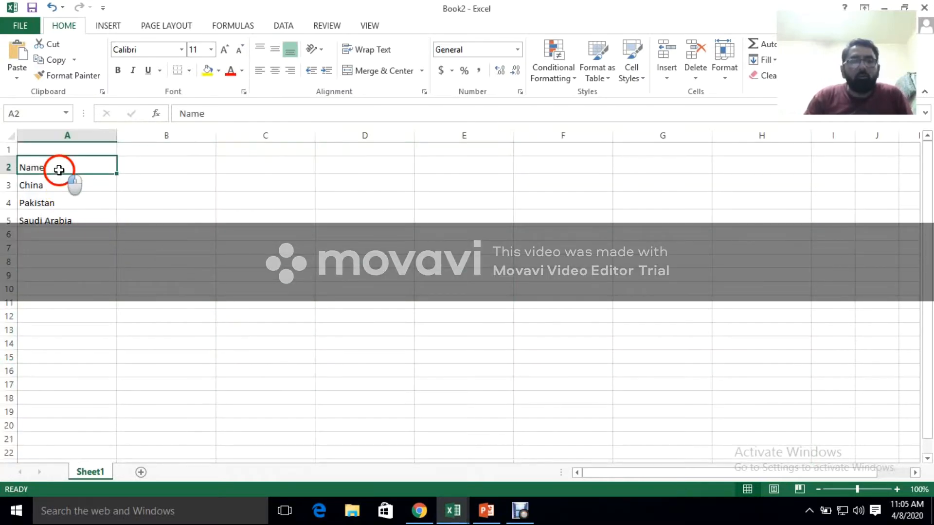
{"action": "left_click", "coordinate": [67, 219]}
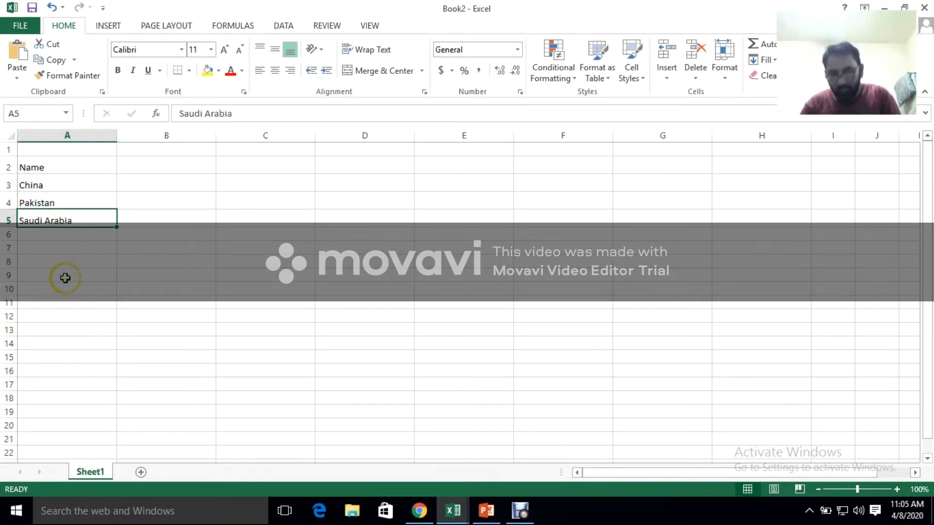
{"action": "key", "text": "Delete"}
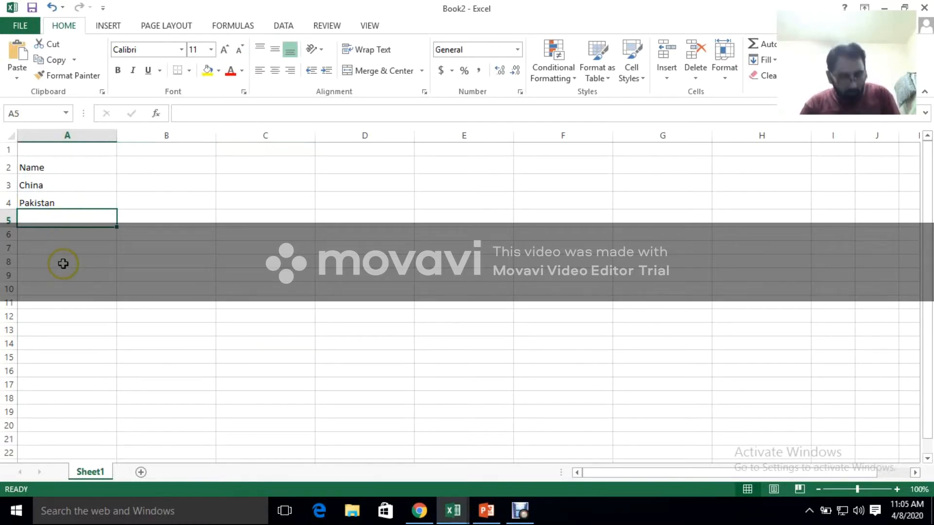
{"action": "key", "text": "ctrl+z"}
Delete the entire row that contains the Saudi Arabia entry
{"action": "right_click", "coordinate": [47, 219]}
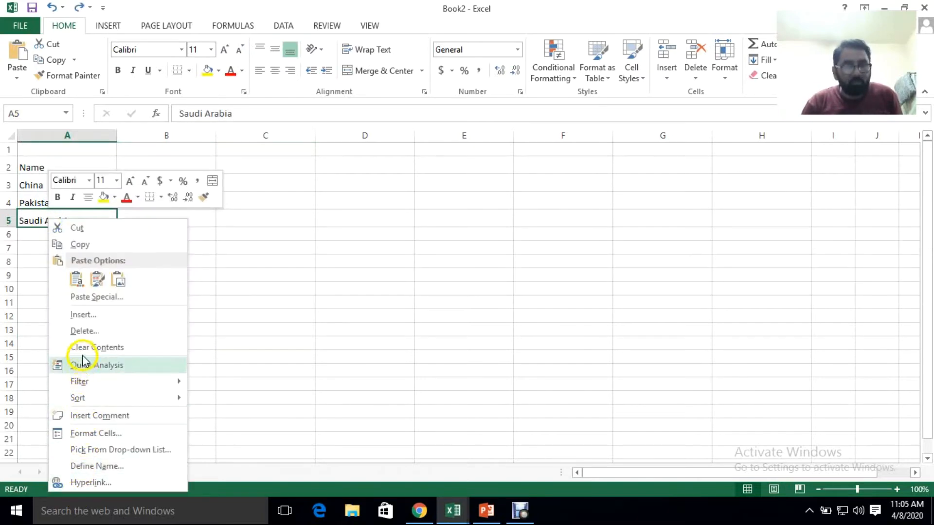
{"action": "left_click", "coordinate": [83, 332]}
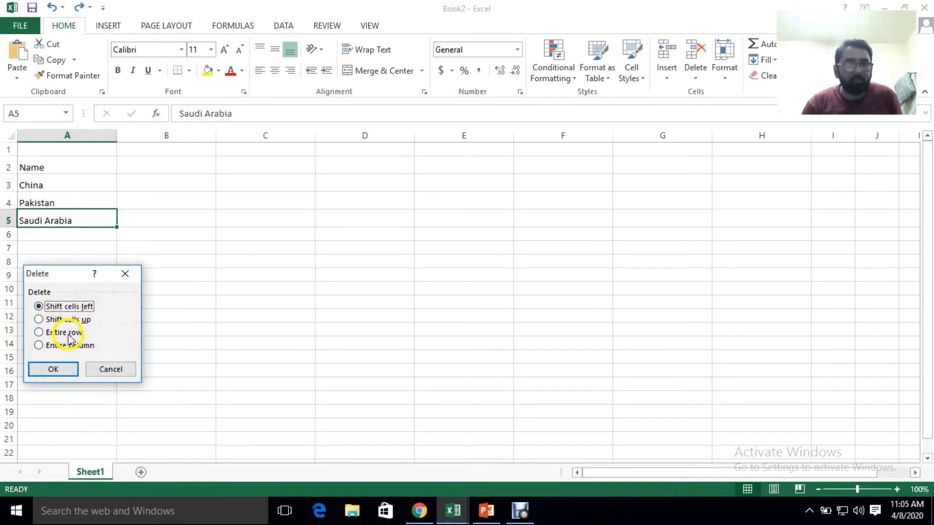
{"action": "left_click", "coordinate": [41, 333]}
{"action": "left_click", "coordinate": [49, 369]}
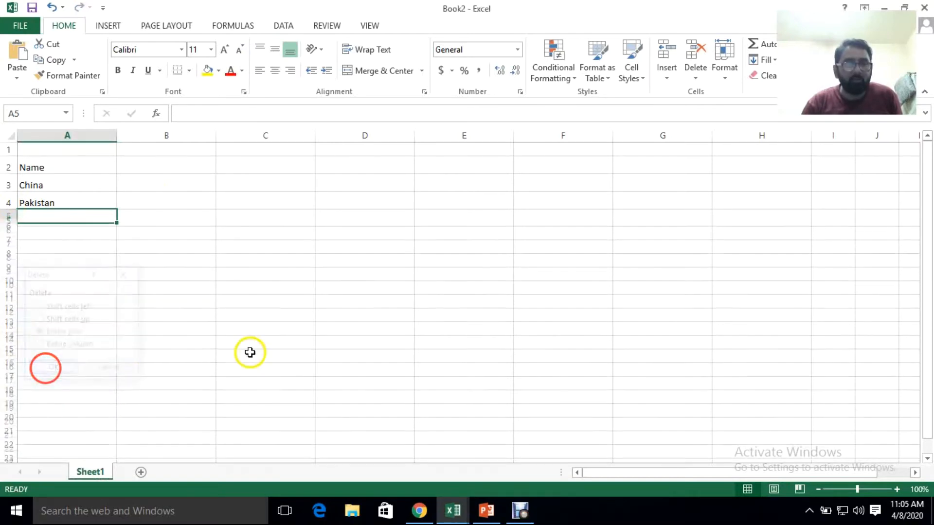
{"action": "left_click", "coordinate": [278, 301]}
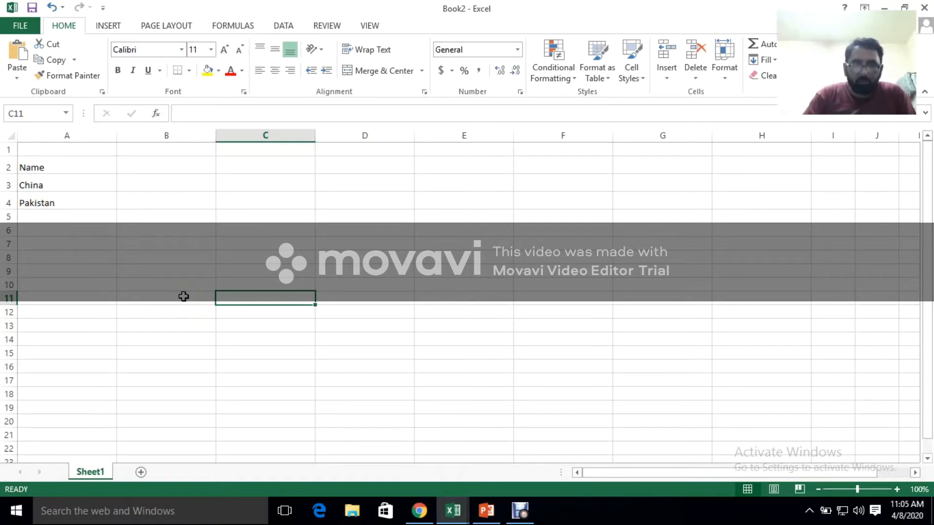
{"action": "left_click", "coordinate": [150, 245]}
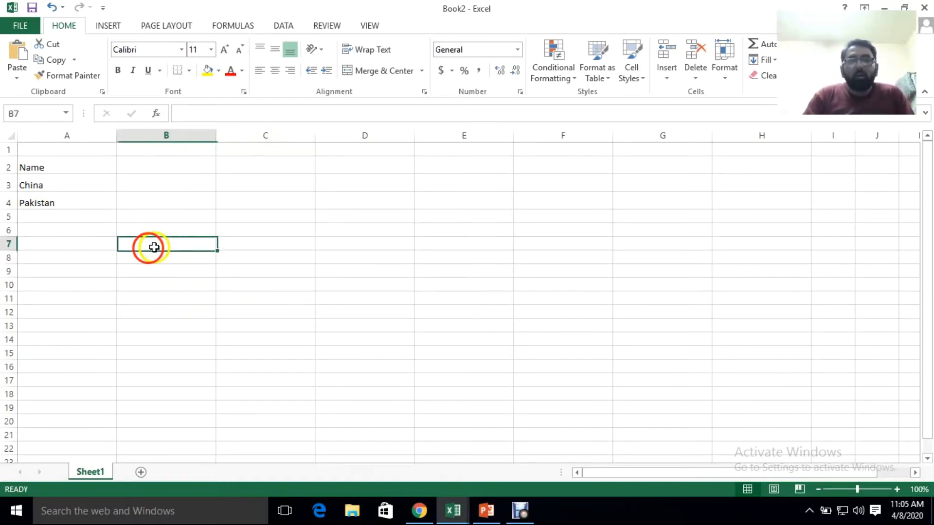
Switch to the PowerPoint lecture and look through the topic list and Working With Formulas slides
{"action": "left_click", "coordinate": [490, 511]}
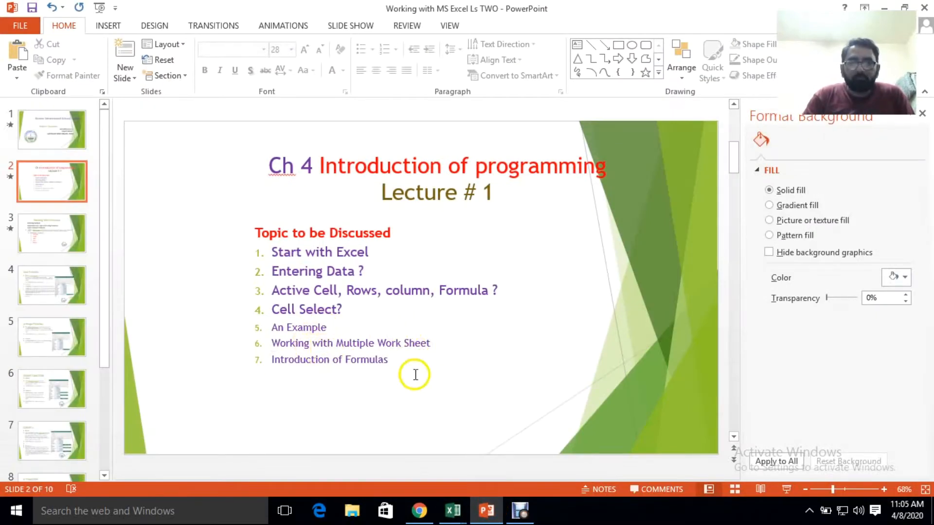
{"action": "scroll", "coordinate": [365, 353], "scroll_direction": "down", "scroll_amount": 2}
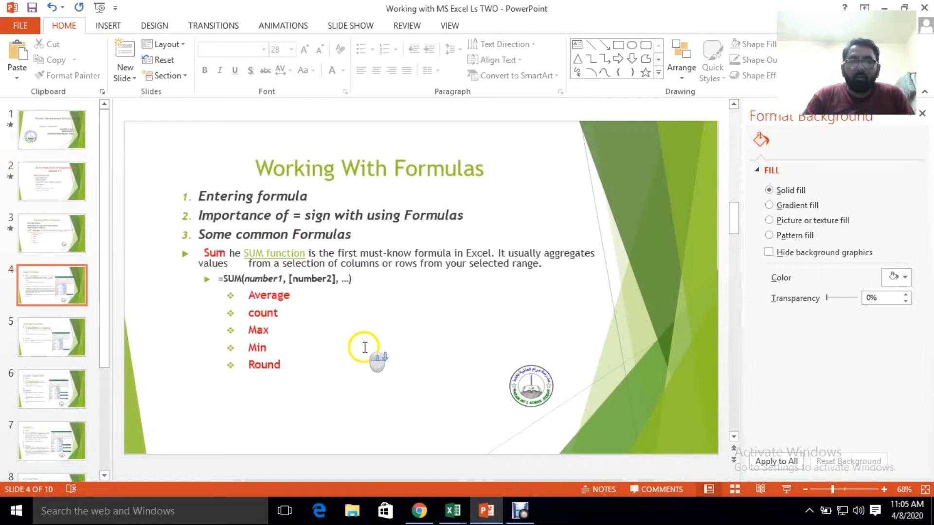
{"action": "left_click", "coordinate": [373, 350]}
{"action": "scroll", "coordinate": [374, 350], "scroll_direction": "up", "scroll_amount": 2}
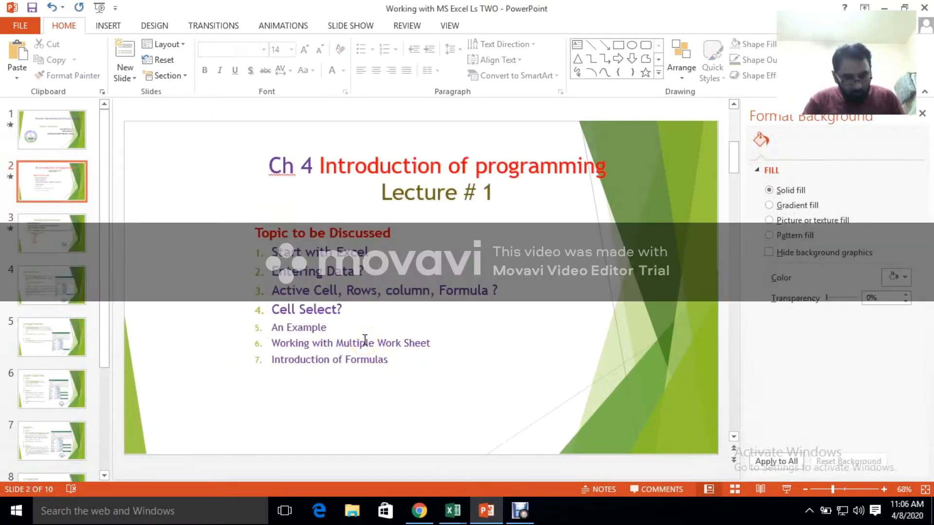
Start the slide show from the beginning and advance to the Working With Formulas slide
{"action": "key", "text": "F5"}
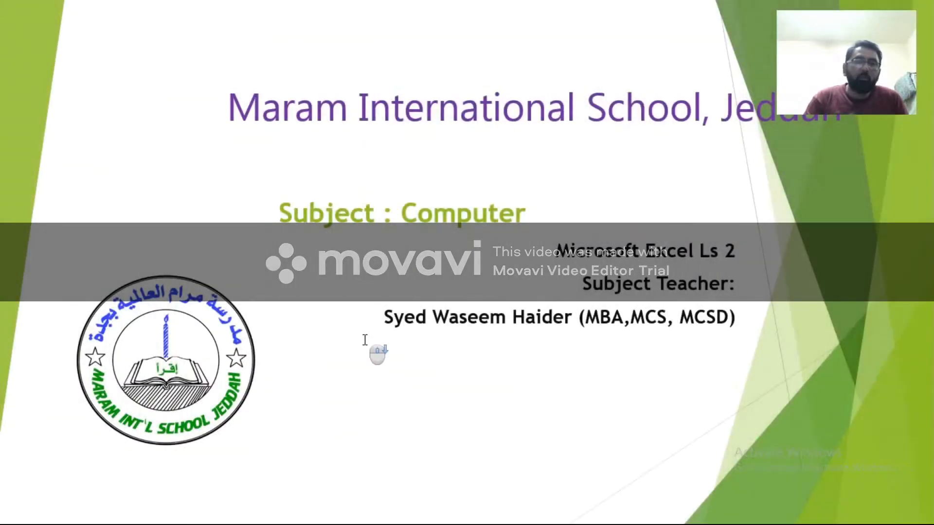
{"action": "scroll", "coordinate": [365, 339], "scroll_direction": "down", "scroll_amount": 1}
{"action": "scroll", "coordinate": [365, 339], "scroll_direction": "down", "scroll_amount": 1}
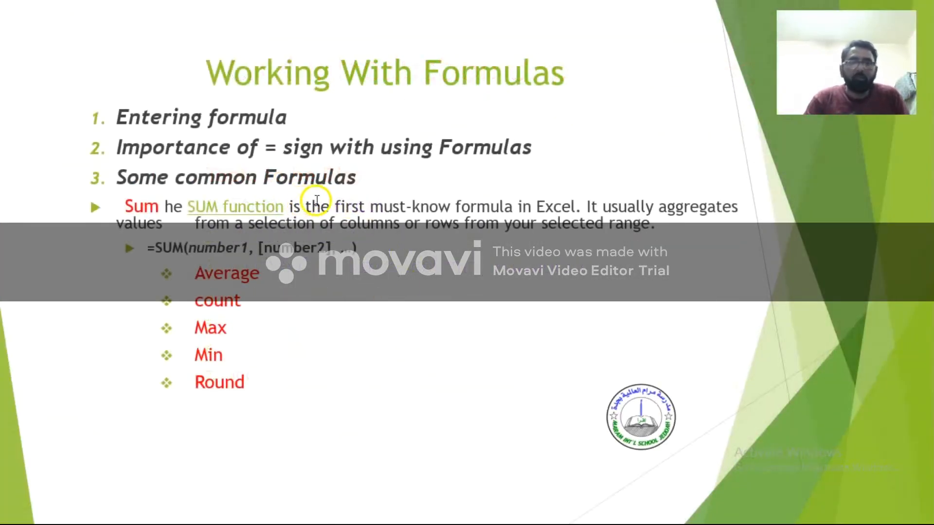
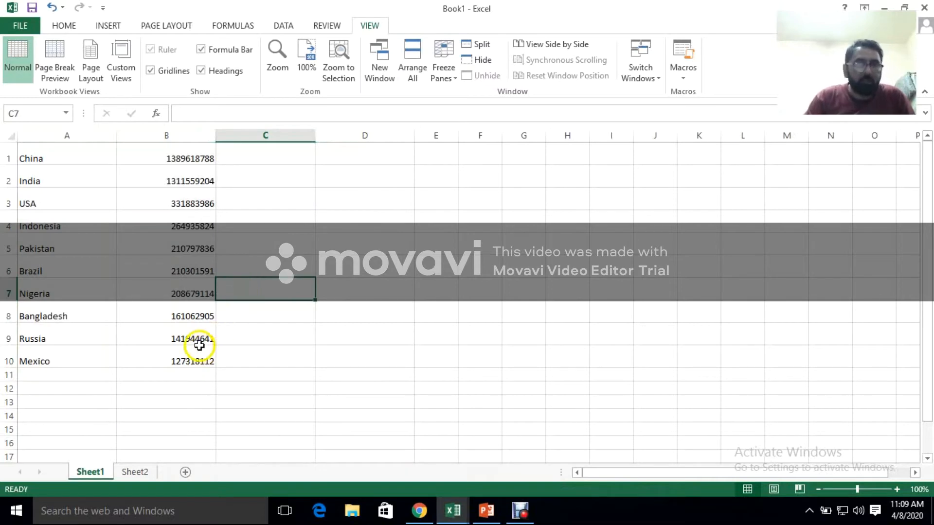
Insert a blank row above the China row
{"action": "left_click", "coordinate": [6, 155]}
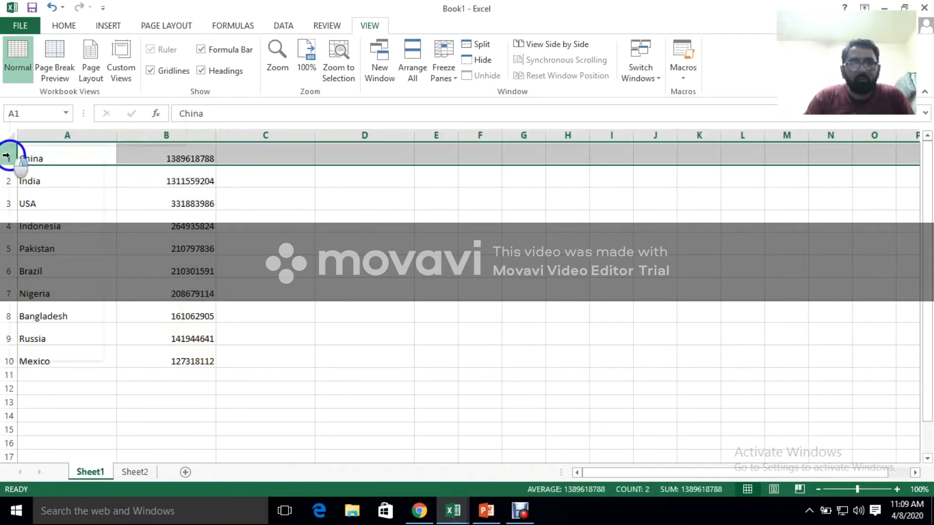
{"action": "right_click", "coordinate": [6, 156]}
{"action": "left_click", "coordinate": [46, 250]}
Enter the heading Names in A1 and Population in B1
{"action": "left_click", "coordinate": [50, 148]}
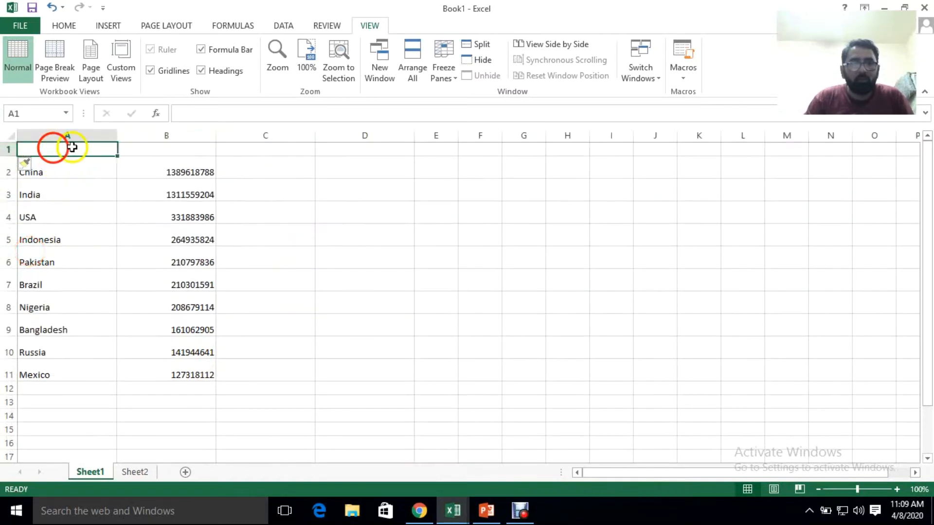
{"action": "type", "text": "Name"}
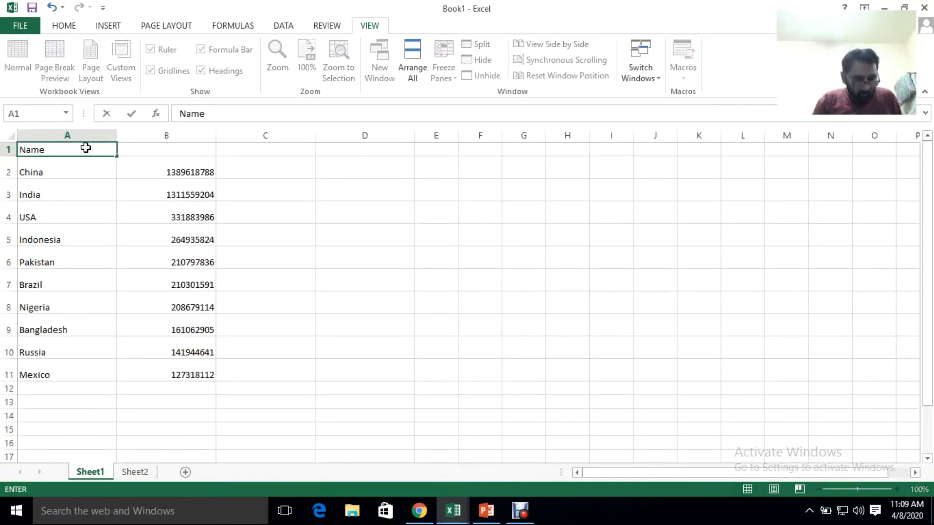
{"action": "type", "text": "s"}
{"action": "key", "text": "Tab"}
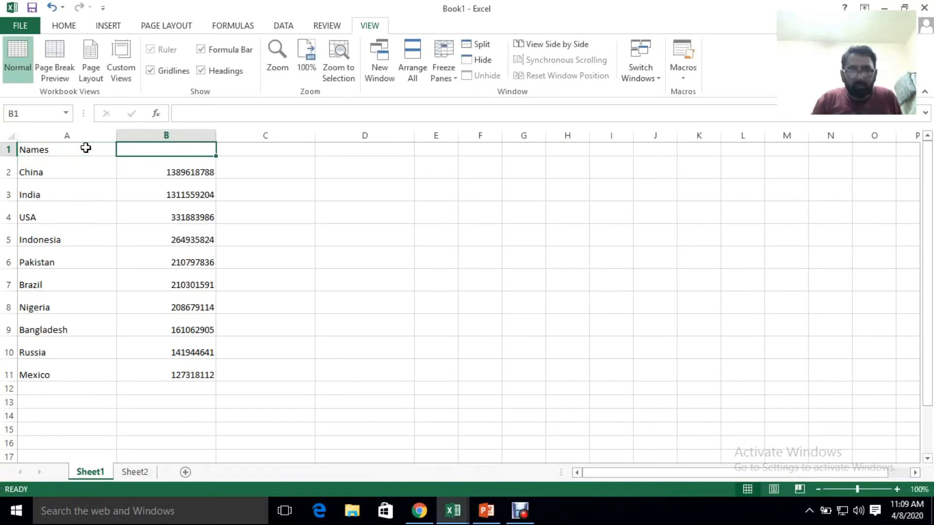
{"action": "type", "text": "Population"}
{"action": "key", "text": "Return"}
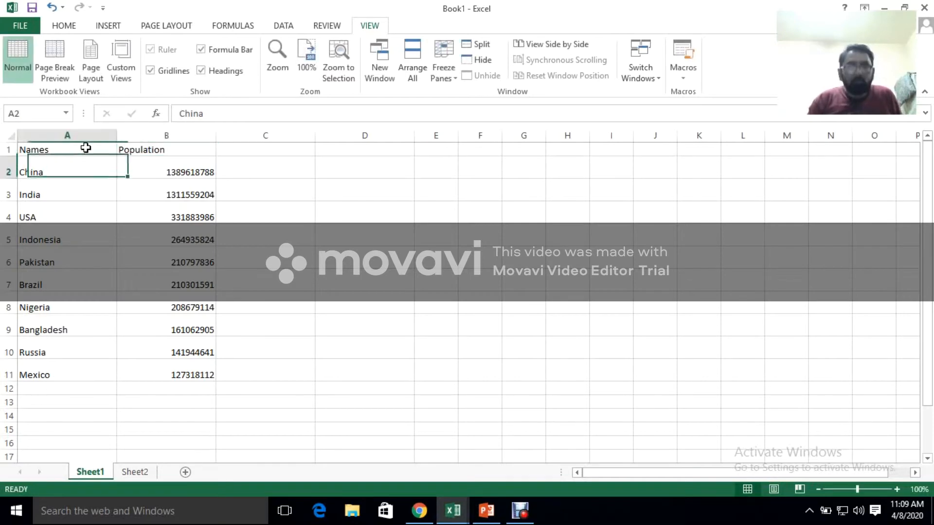
Make the Names and Population headings bold and centre them in their cells
{"action": "left_click_drag", "start_coordinate": [44, 149], "coordinate": [129, 150]}
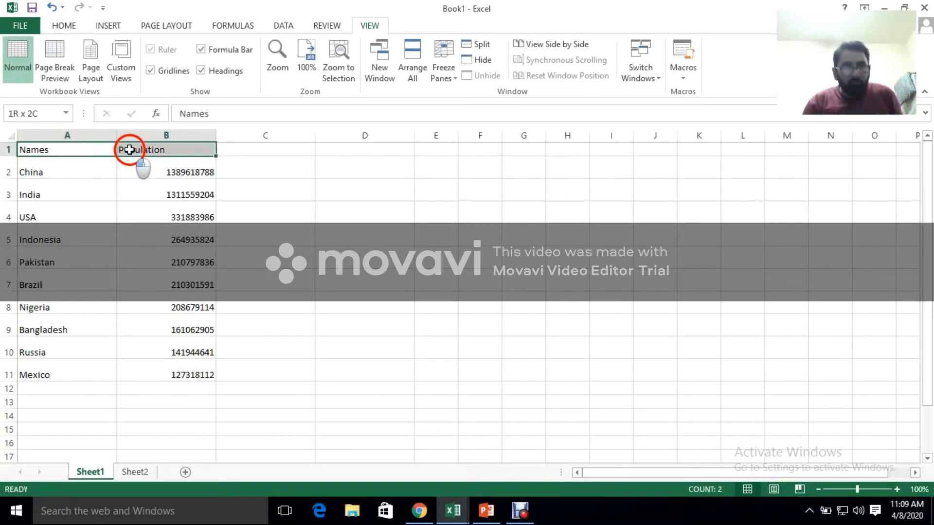
{"action": "left_click", "coordinate": [108, 25]}
{"action": "left_click", "coordinate": [64, 25]}
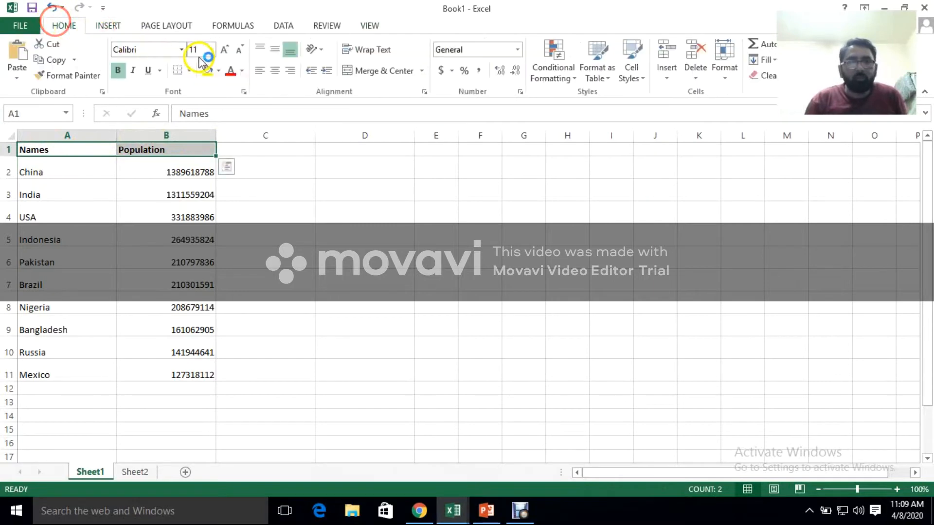
{"action": "left_click", "coordinate": [274, 70]}
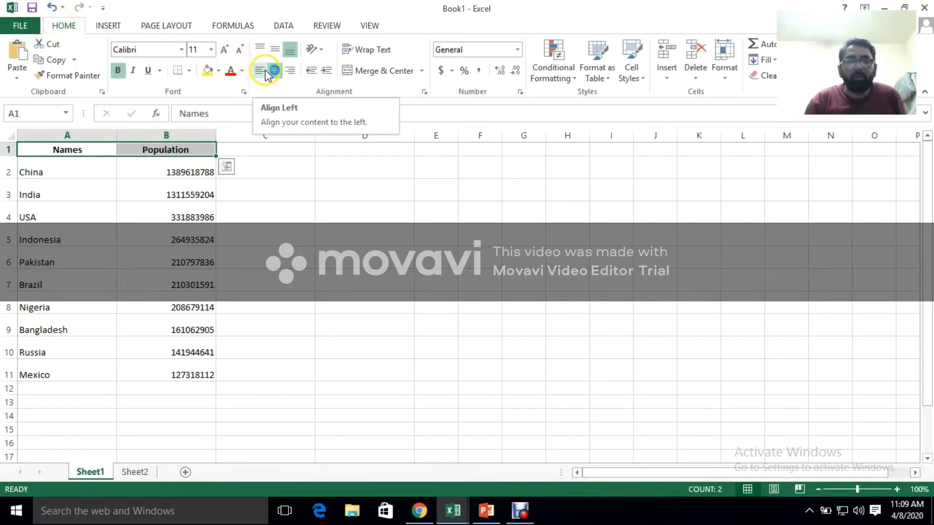
{"action": "left_click", "coordinate": [263, 76]}
{"action": "left_click", "coordinate": [280, 76]}
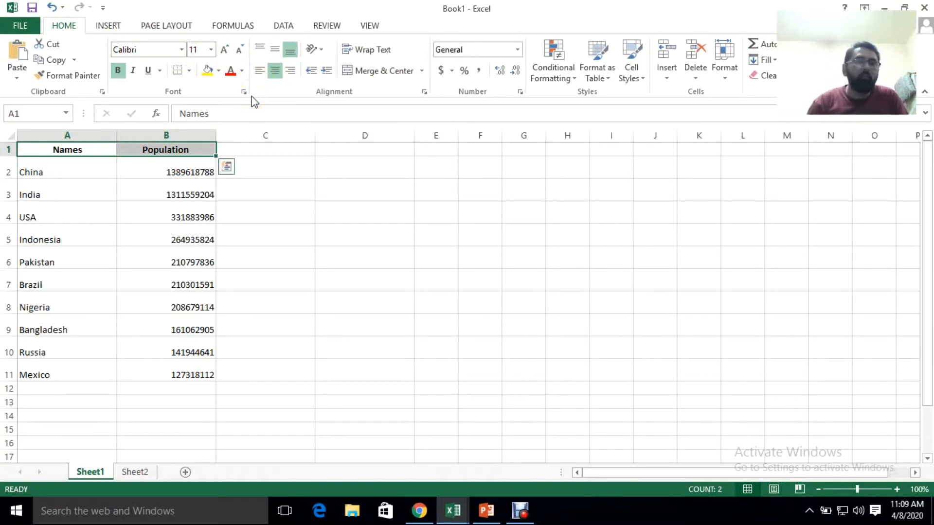
Insert a blank column before the Names column and enter the heading No in A1
{"action": "left_click", "coordinate": [100, 168]}
{"action": "left_click", "coordinate": [94, 137]}
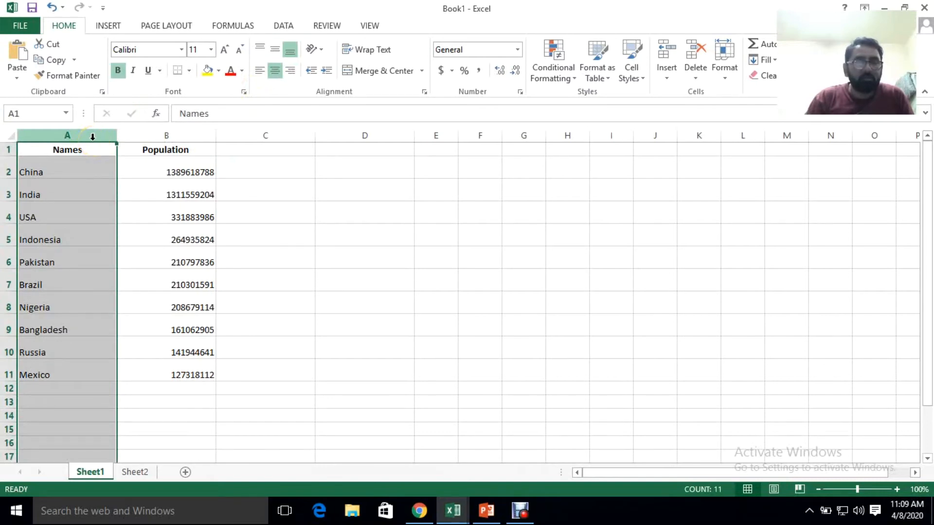
{"action": "right_click", "coordinate": [92, 137]}
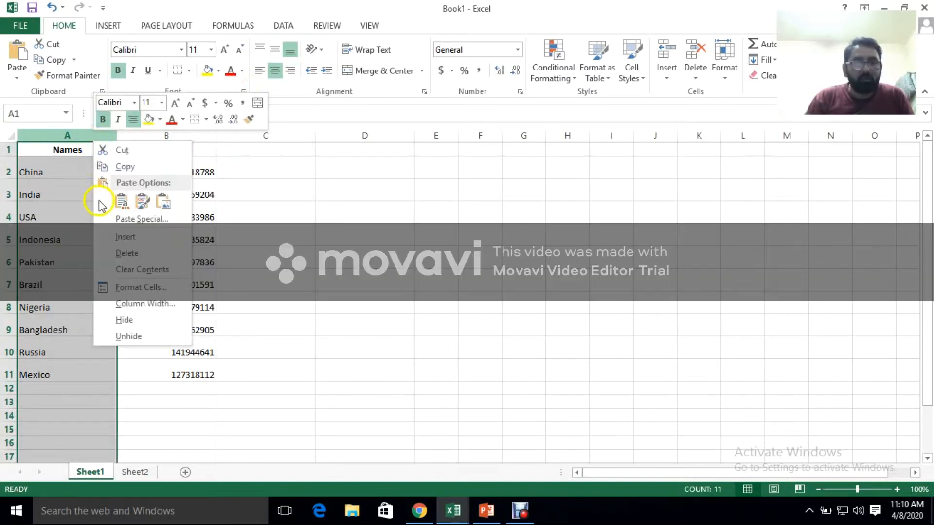
{"action": "left_click", "coordinate": [104, 238]}
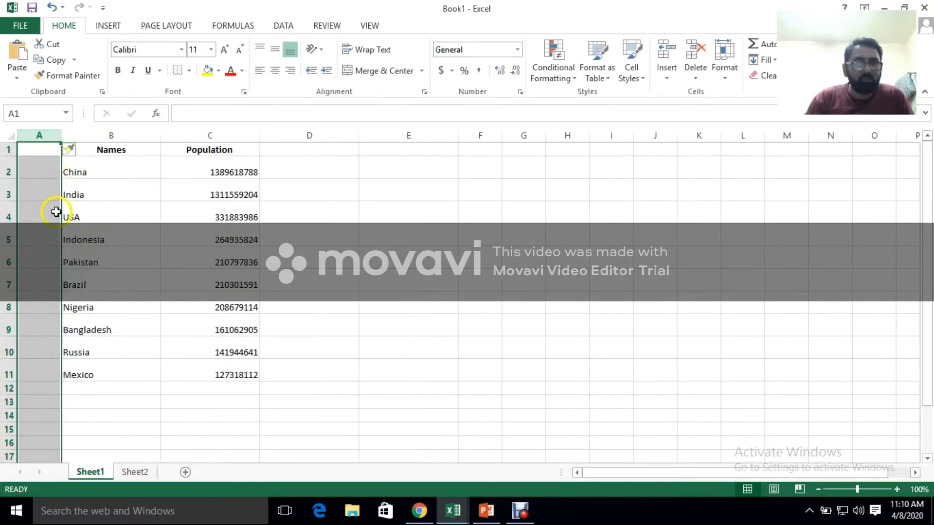
{"action": "left_click", "coordinate": [44, 152]}
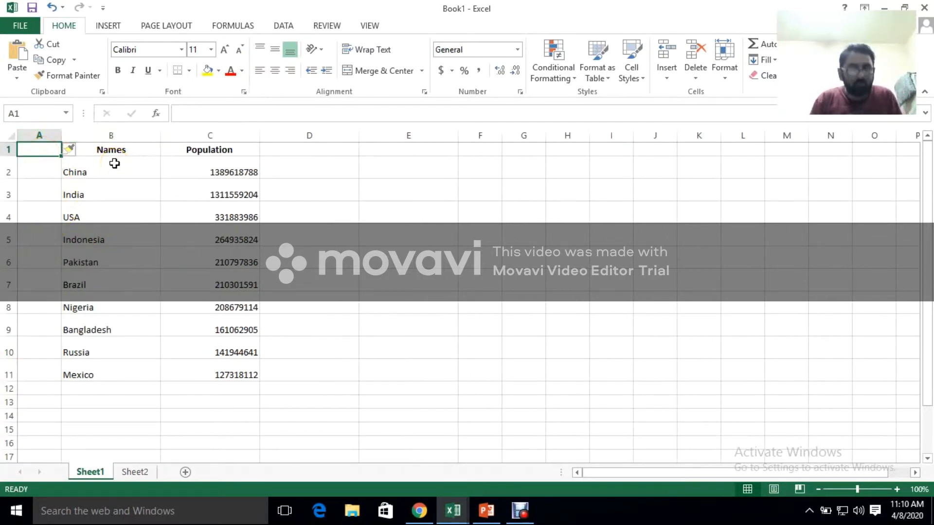
{"action": "type", "text": "No"}
{"action": "key", "text": "Return"}
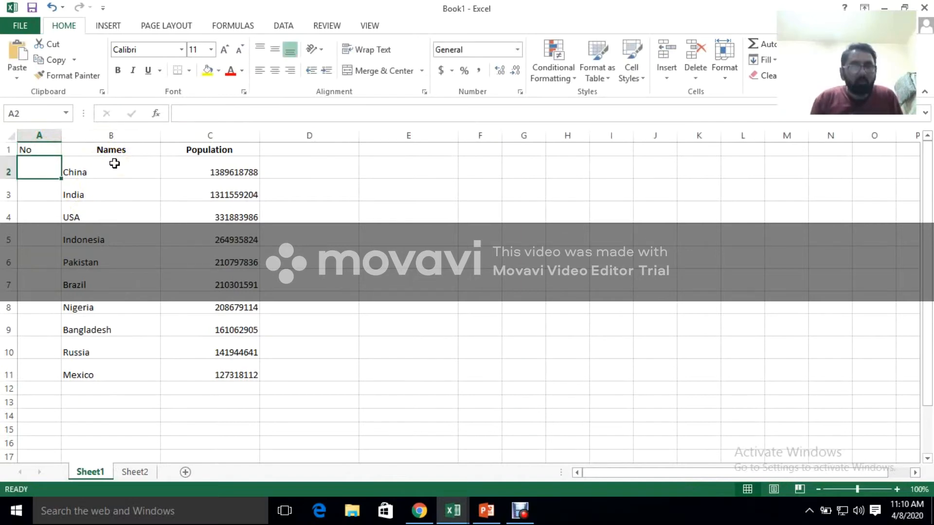
{"action": "key", "text": "Return"}
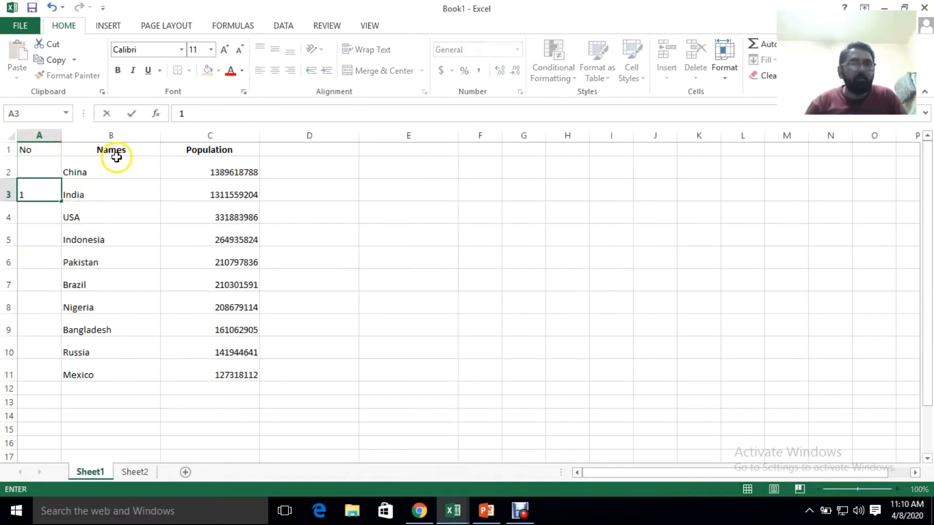
{"action": "left_click", "coordinate": [40, 251]}
{"action": "left_click", "coordinate": [28, 198]}
{"action": "key", "text": "Delete"}
Number the countries 1 to 10 in A2:A11 by filling down from 1 and 2, and centre the numbers
{"action": "left_click", "coordinate": [31, 172]}
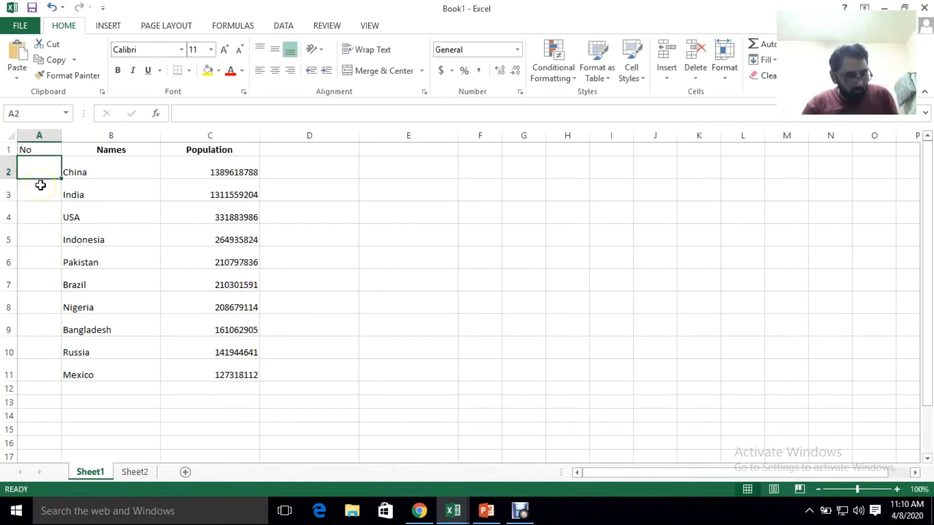
{"action": "type", "text": "1"}
{"action": "left_click", "coordinate": [34, 194]}
{"action": "type", "text": "2"}
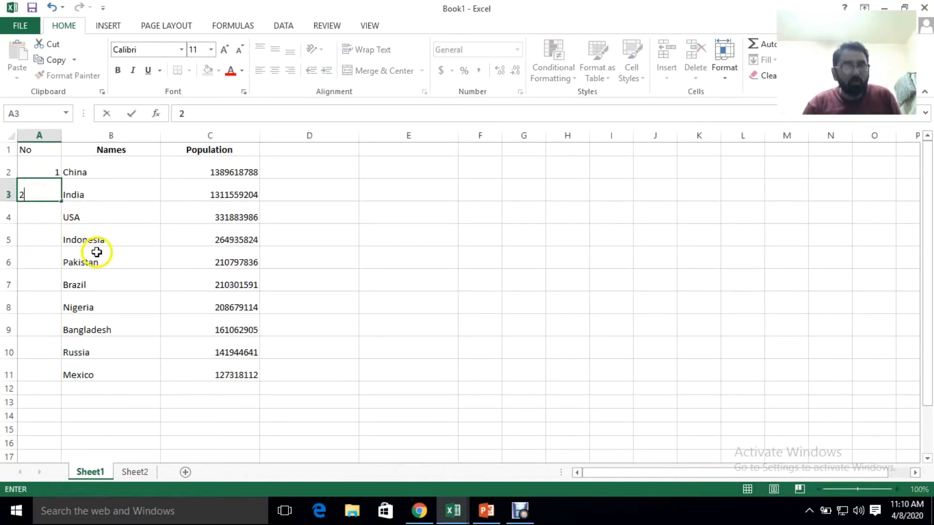
{"action": "left_click", "coordinate": [106, 254]}
{"action": "left_click_drag", "start_coordinate": [46, 171], "coordinate": [55, 188]}
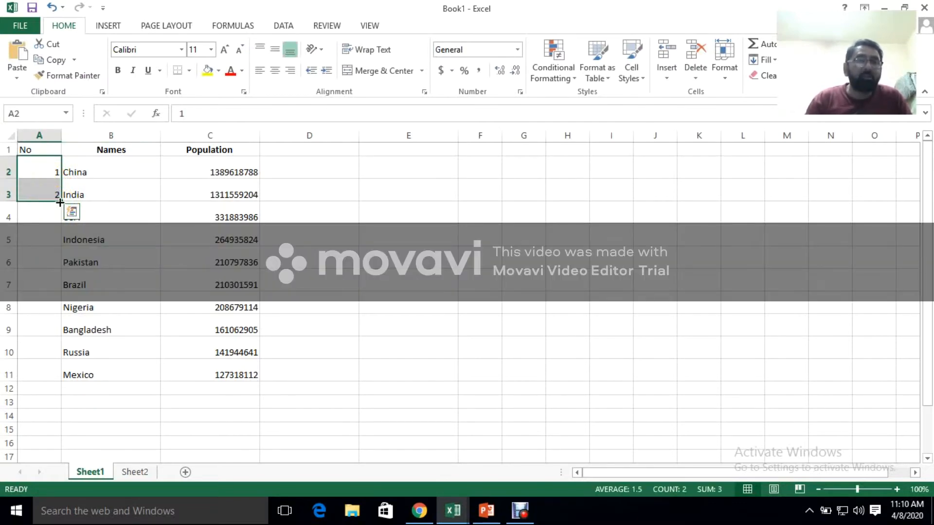
{"action": "left_click_drag", "start_coordinate": [59, 203], "coordinate": [52, 378]}
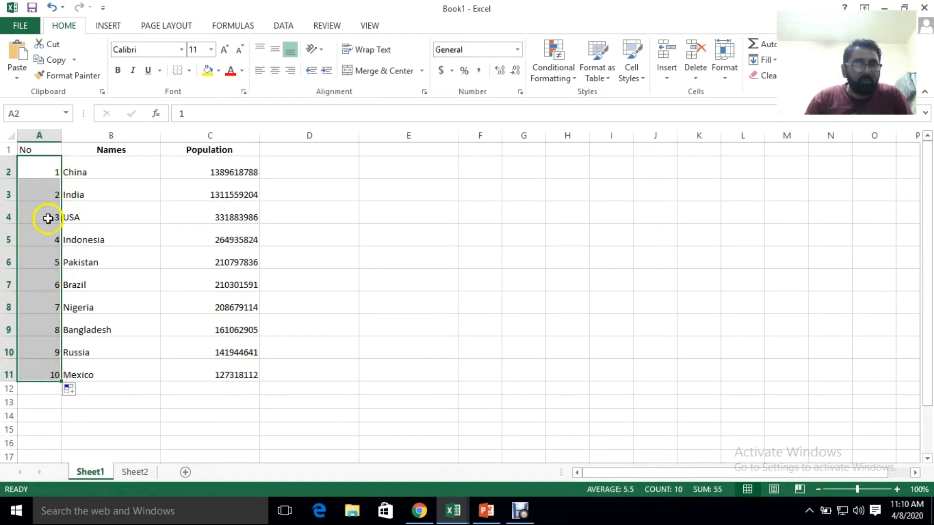
{"action": "left_click", "coordinate": [275, 71]}
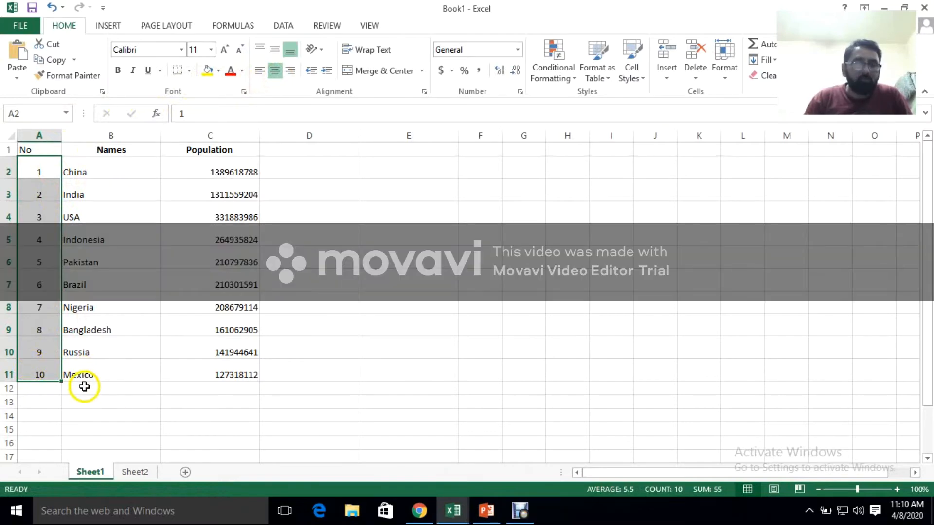
Extend the number series in column A down to row 257, and undo the fill
{"action": "left_click_drag", "start_coordinate": [59, 381], "coordinate": [42, 452]}
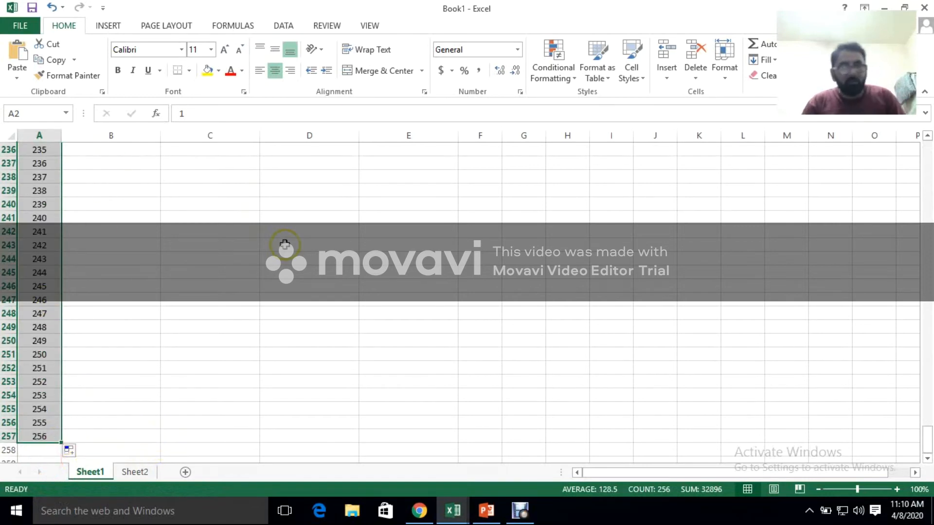
{"action": "key", "text": "ctrl+z"}
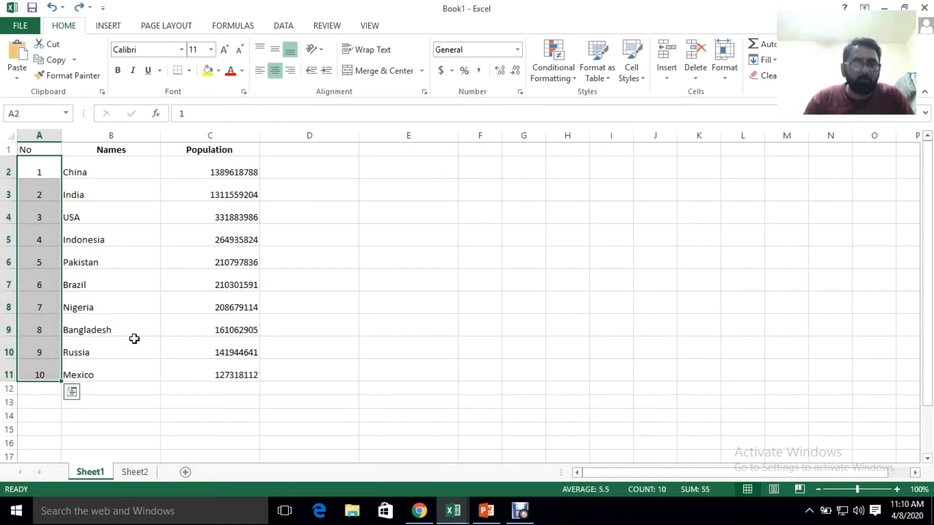
{"action": "left_click", "coordinate": [271, 252]}
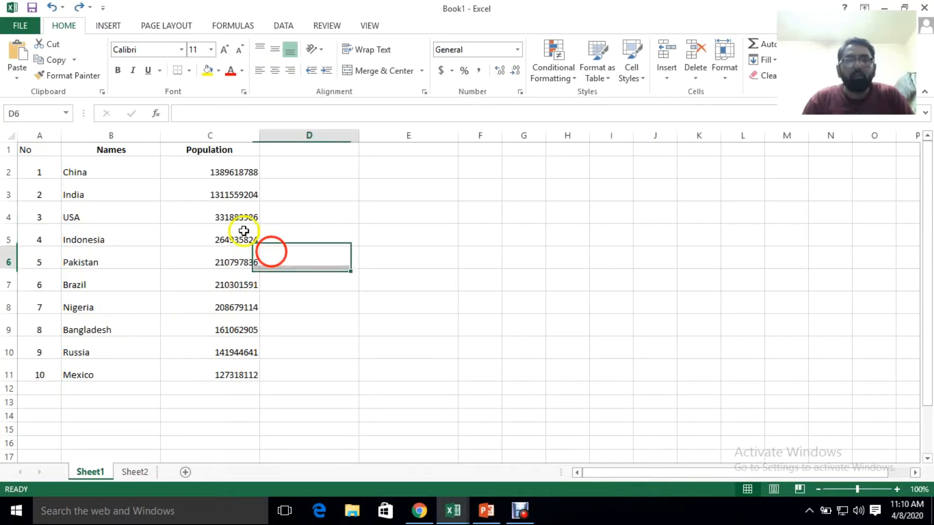
Browse the most recently used functions for cell B12, reading the descriptions of SUM, SUMIF and AVERAGE, without inserting any
{"action": "left_click", "coordinate": [126, 393]}
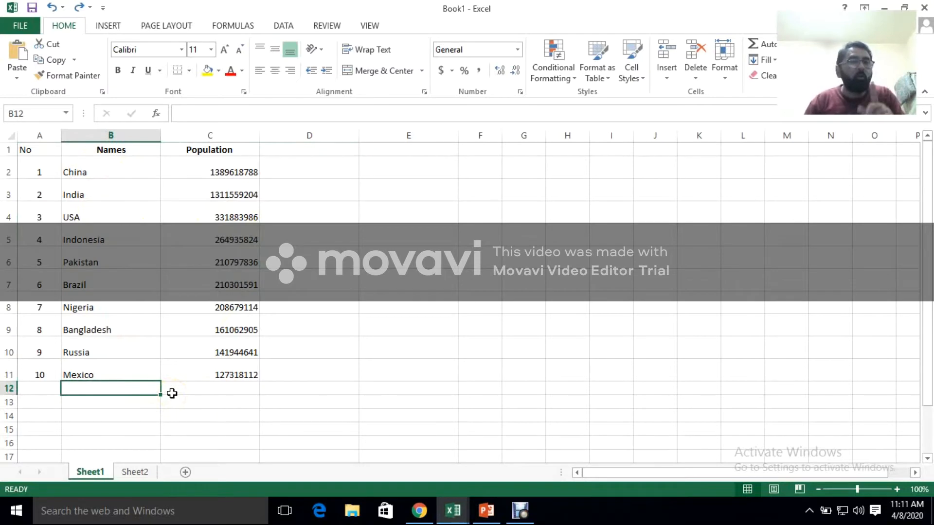
{"action": "left_click", "coordinate": [221, 27]}
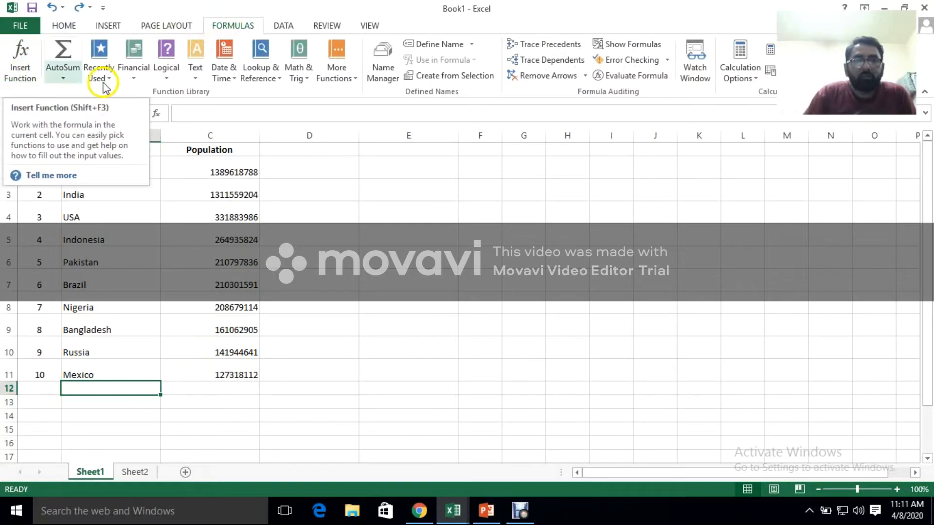
{"action": "left_click", "coordinate": [63, 79]}
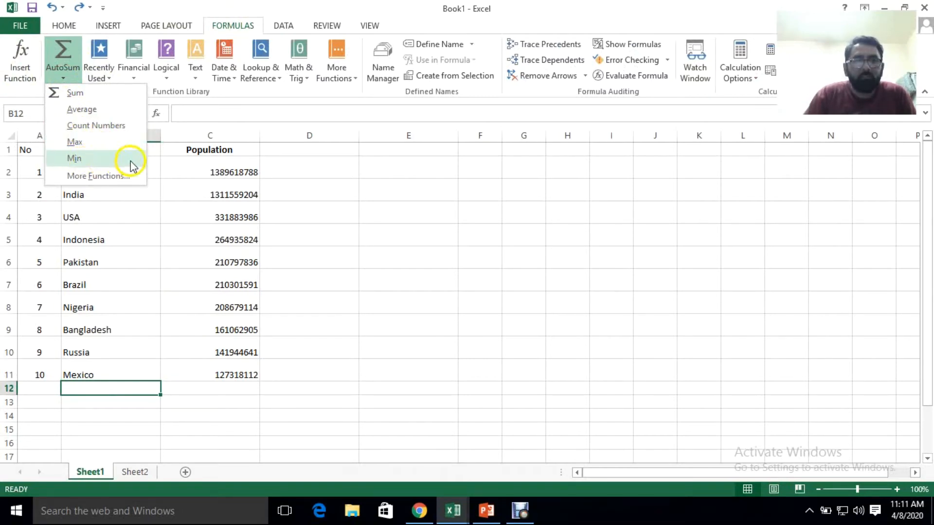
{"action": "left_click", "coordinate": [83, 176]}
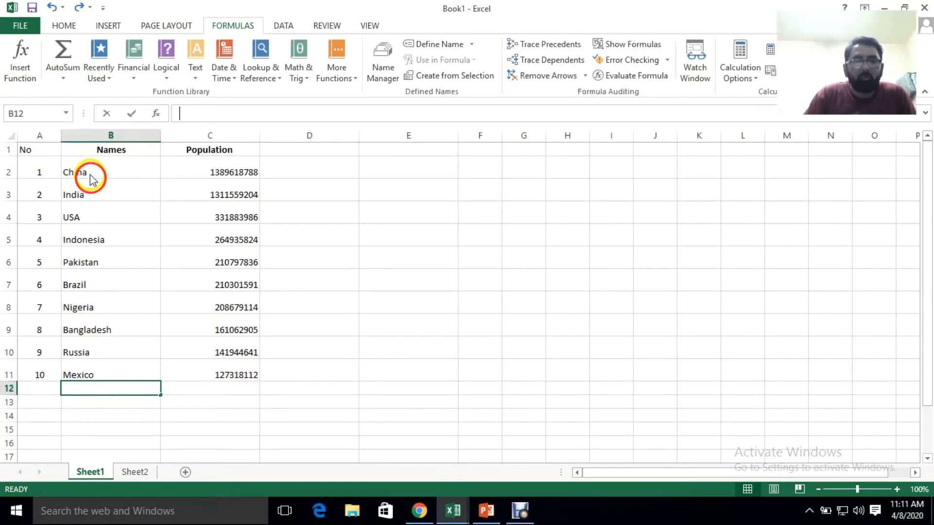
{"action": "left_click_drag", "start_coordinate": [347, 219], "coordinate": [334, 83]}
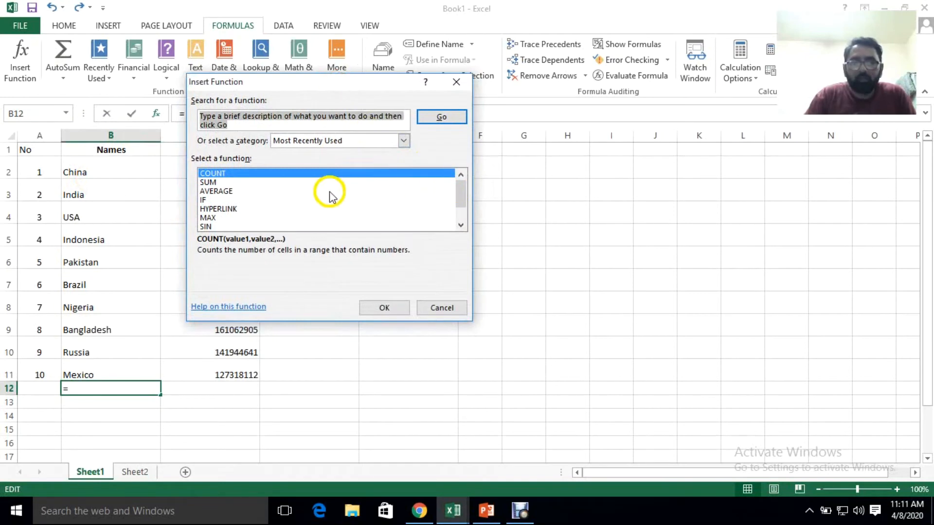
{"action": "key", "text": "Down"}
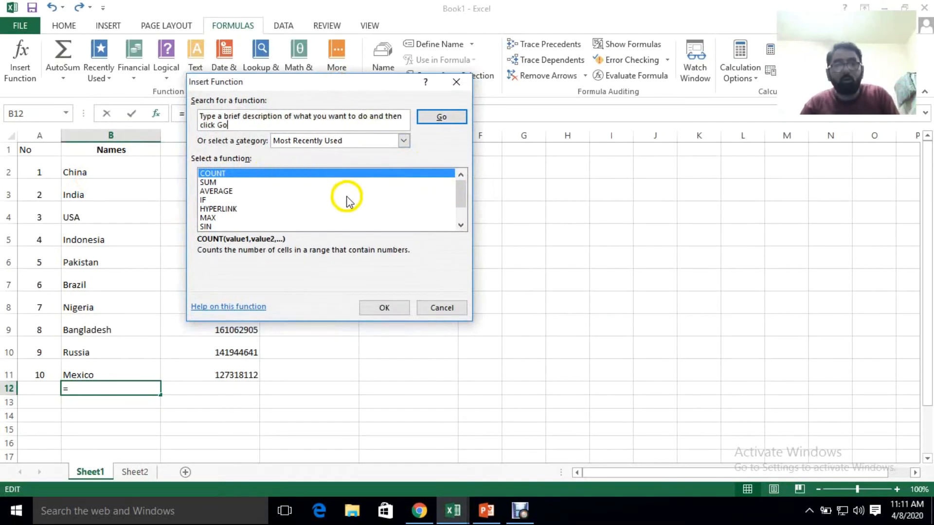
{"action": "left_click", "coordinate": [229, 184]}
{"action": "key", "text": "Down"}
{"action": "key", "text": "Down"}
{"action": "key", "text": "Down"}
{"action": "key", "text": "Down"}
{"action": "key", "text": "Down"}
{"action": "key", "text": "Down"}
{"action": "key", "text": "Down"}
{"action": "key", "text": "Down"}
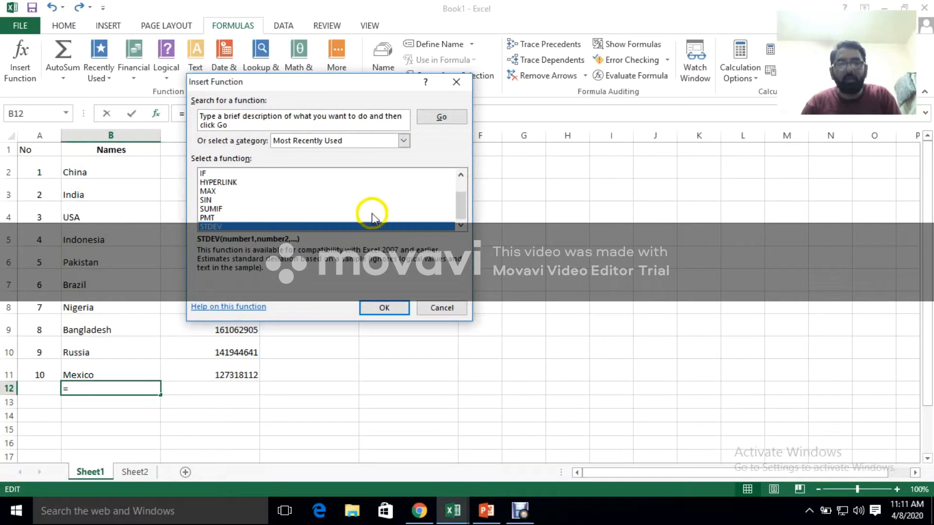
{"action": "left_click", "coordinate": [222, 210]}
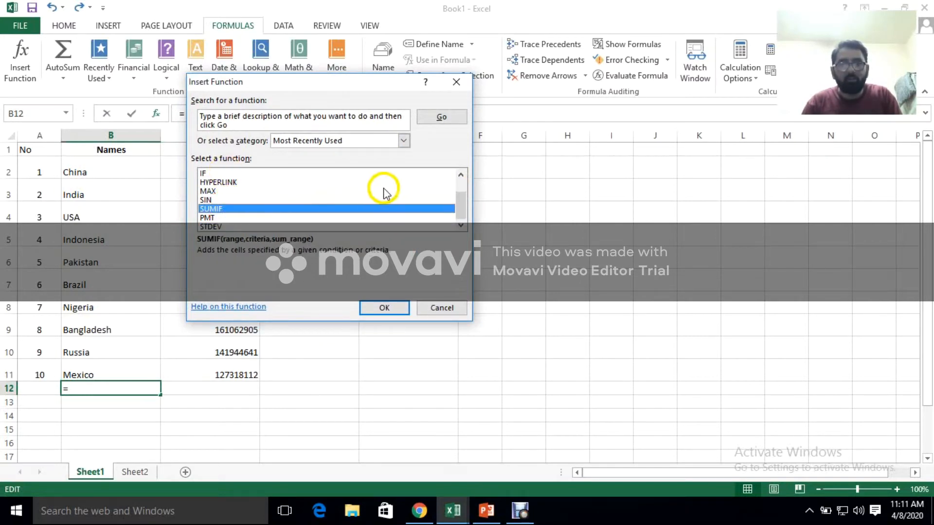
{"action": "left_click", "coordinate": [460, 175]}
{"action": "left_click", "coordinate": [217, 191]}
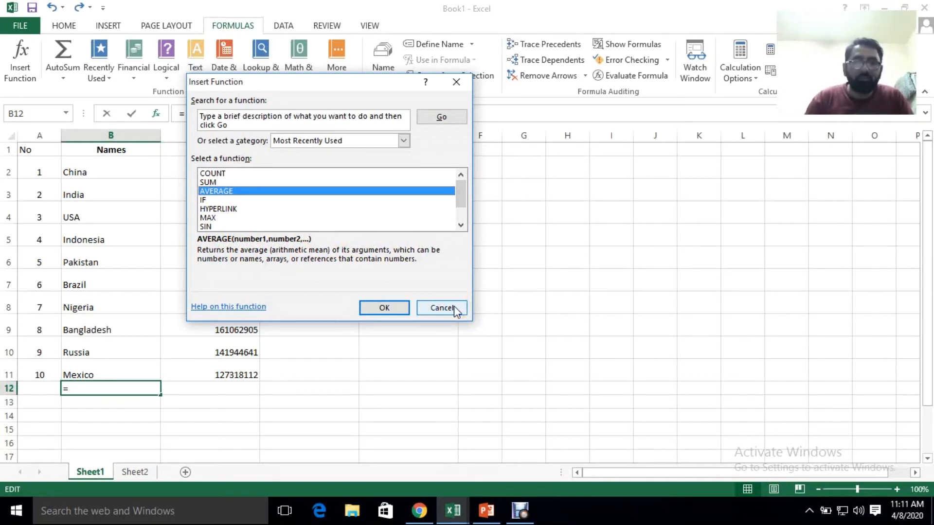
{"action": "left_click", "coordinate": [453, 308]}
{"action": "left_click", "coordinate": [90, 390]}
{"action": "type", "text": "="}
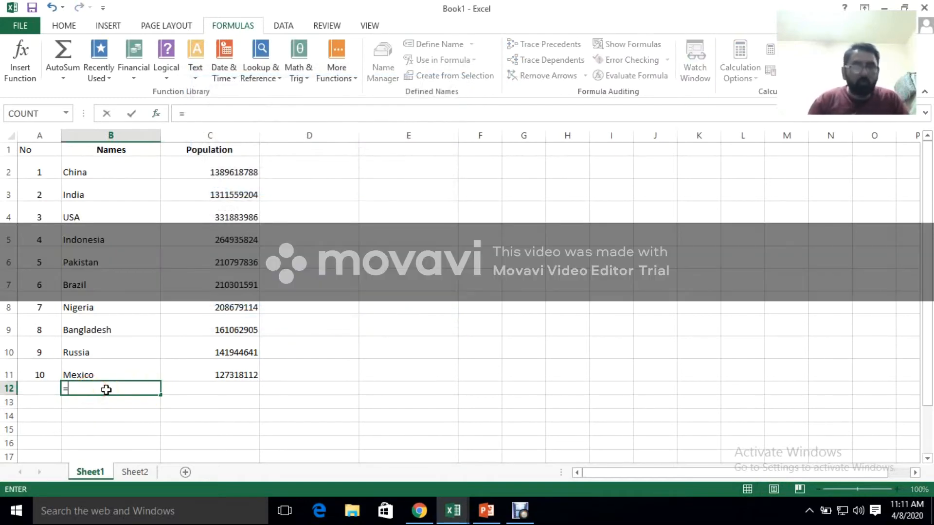
{"action": "left_click", "coordinate": [188, 388]}
{"action": "left_click", "coordinate": [92, 392]}
{"action": "key", "text": "BackSpace"}
{"action": "key", "text": "BackSpace"}
{"action": "key", "text": "BackSpace"}
{"action": "key", "text": "BackSpace"}
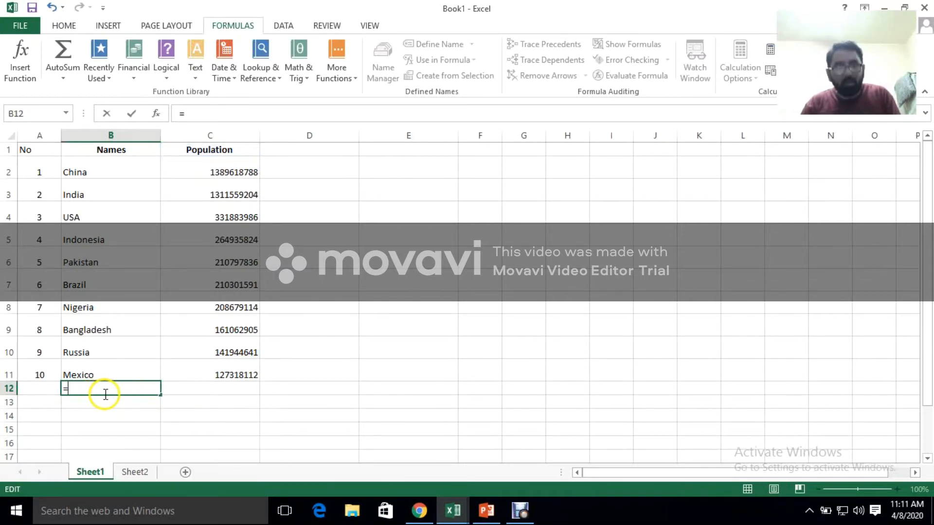
{"action": "left_click", "coordinate": [209, 392]}
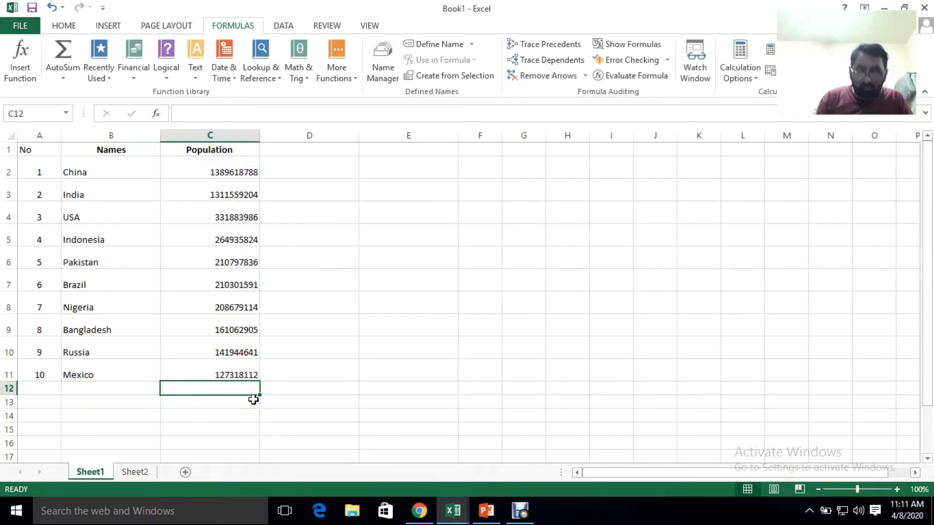
Try to total the populations in C12 by starting a formula and applying the AutoSum Sum function
{"action": "type", "text": "="}
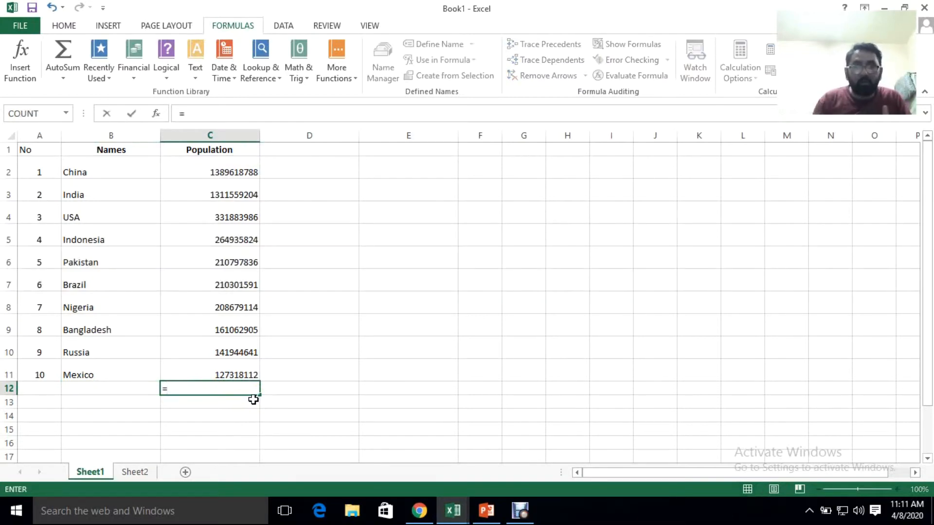
{"action": "left_click", "coordinate": [248, 400]}
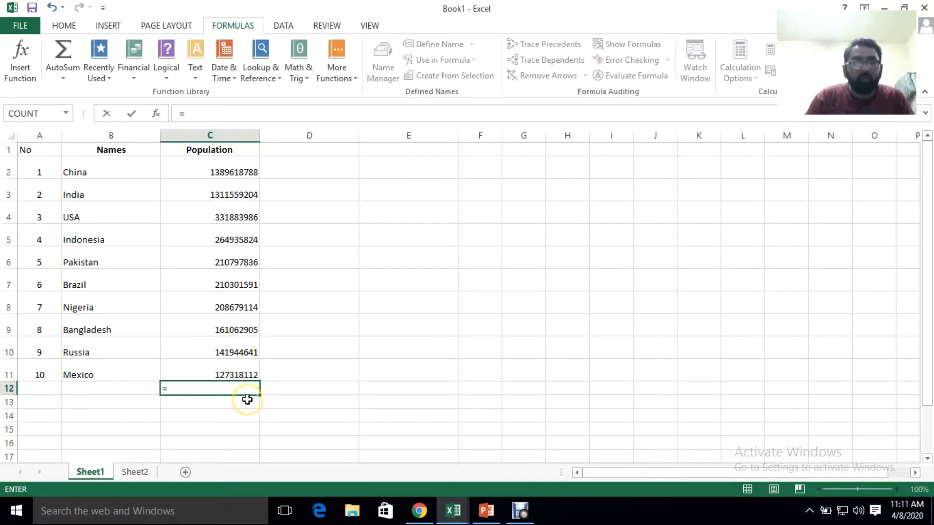
{"action": "left_click", "coordinate": [64, 83]}
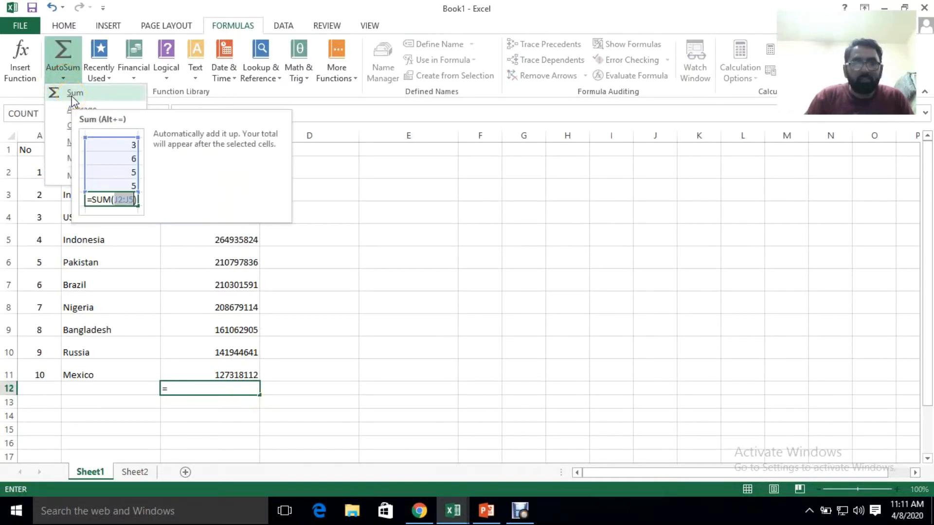
{"action": "left_click", "coordinate": [68, 95]}
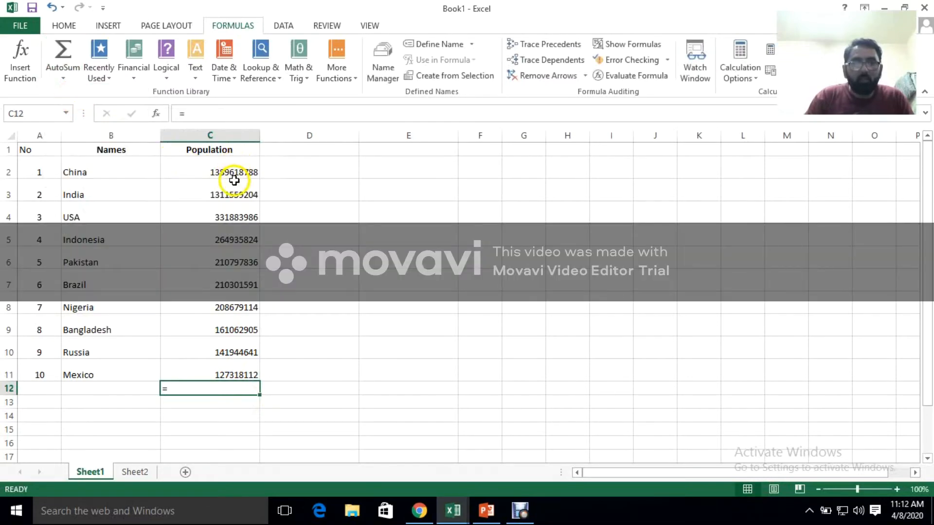
{"action": "left_click_drag", "start_coordinate": [236, 172], "coordinate": [229, 250]}
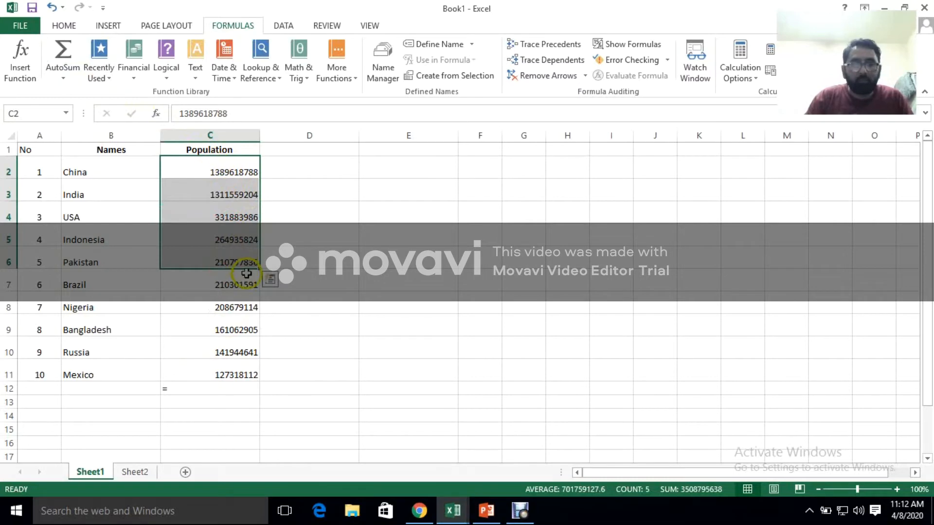
{"action": "left_click", "coordinate": [273, 350]}
{"action": "left_click", "coordinate": [187, 389]}
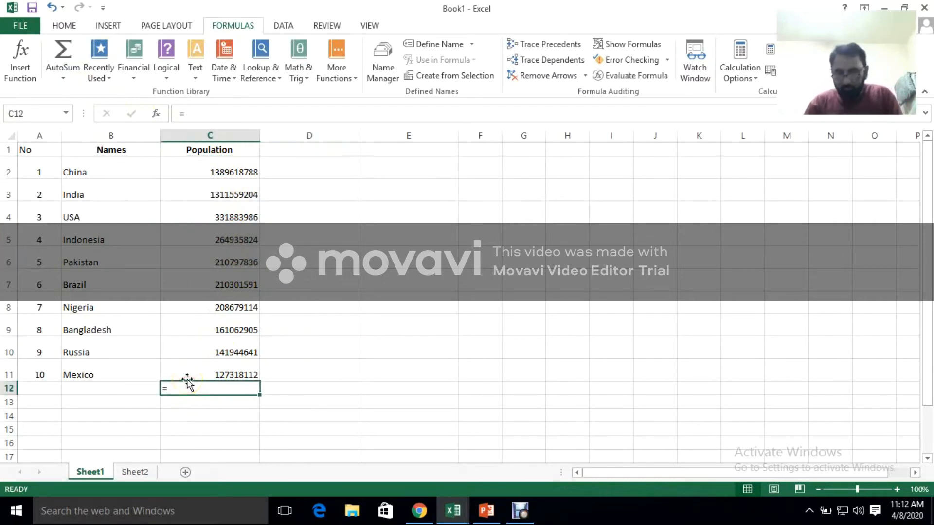
{"action": "left_click", "coordinate": [187, 387]}
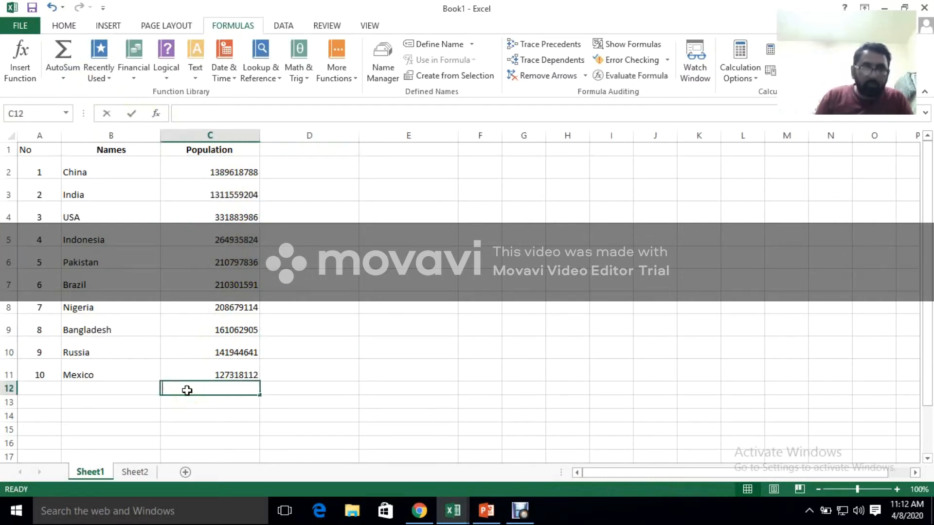
Start a formula in C12 that references C2:C11, and remove the range reference from it
{"action": "type", "text": "="}
{"action": "left_click_drag", "start_coordinate": [210, 170], "coordinate": [223, 372]}
{"action": "left_click", "coordinate": [224, 390]}
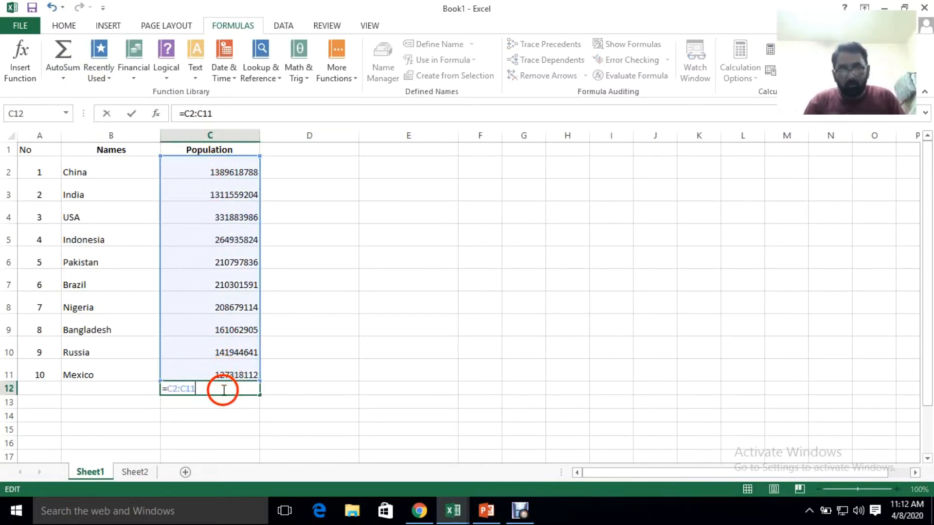
{"action": "key", "text": "BackSpace"}
{"action": "key", "text": "BackSpace"}
{"action": "key", "text": "BackSpace"}
{"action": "key", "text": "BackSpace"}
{"action": "key", "text": "BackSpace"}
{"action": "key", "text": "BackSpace"}
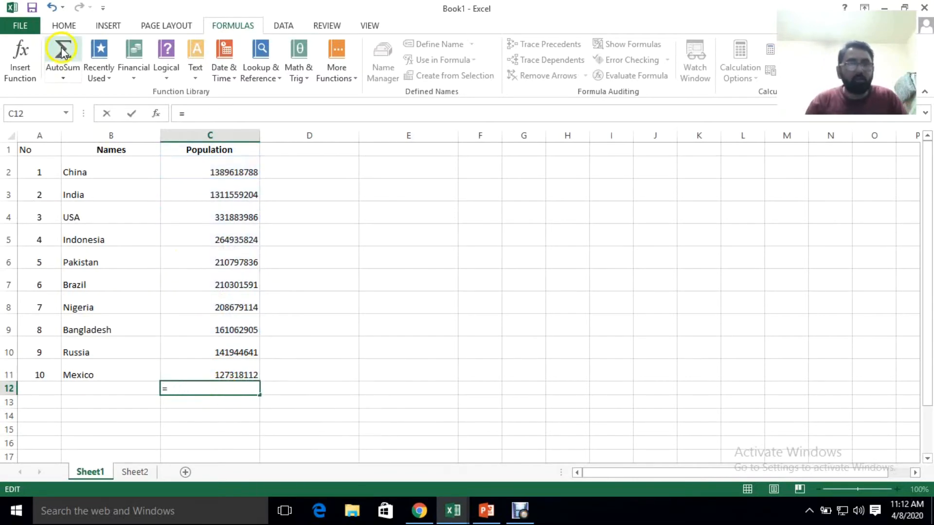
Try to apply the AutoSum Sum function to C2:C11 while the formula in C12 is still being edited
{"action": "left_click", "coordinate": [64, 78]}
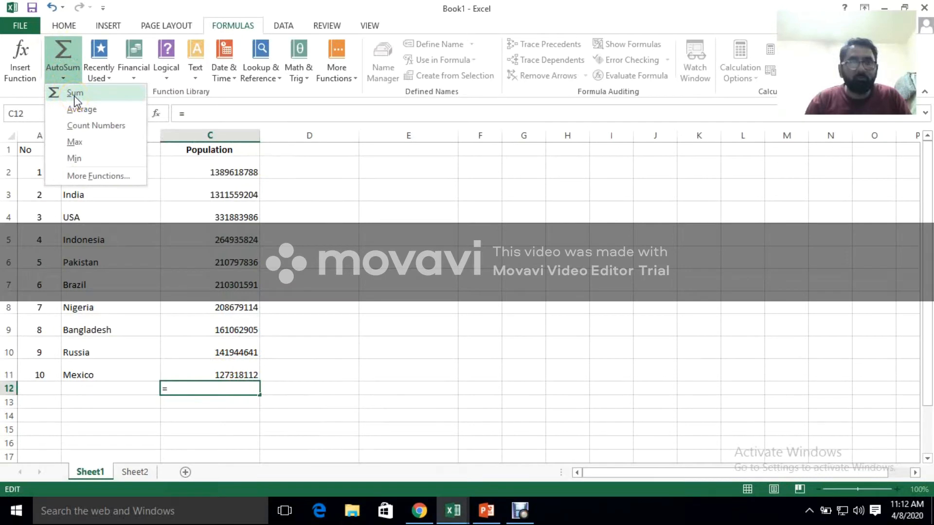
{"action": "left_click", "coordinate": [74, 95]}
{"action": "left_click", "coordinate": [224, 382]}
{"action": "left_click_drag", "start_coordinate": [209, 168], "coordinate": [229, 375]}
{"action": "left_click", "coordinate": [207, 388]}
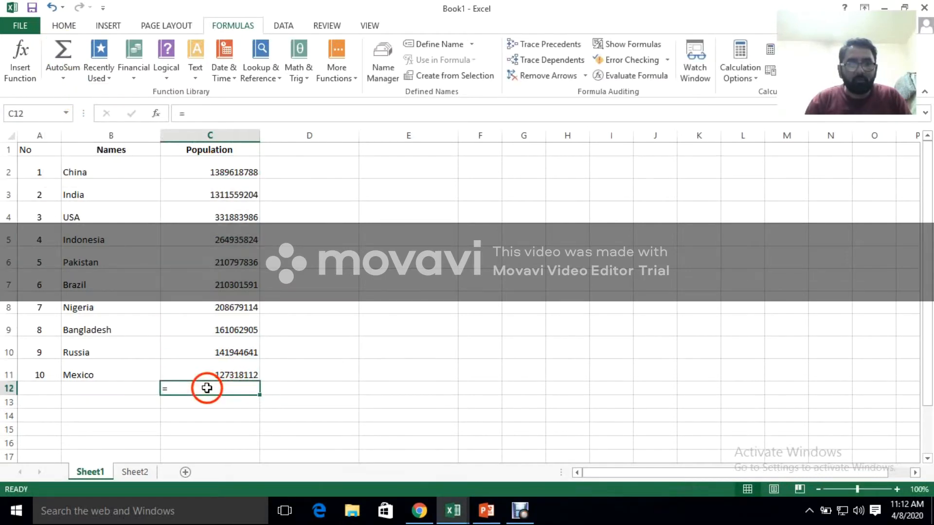
Total the populations in C12 with the formula =SUM(C2:C11)
{"action": "double_click", "coordinate": [202, 389]}
{"action": "type", "text": "sum("}
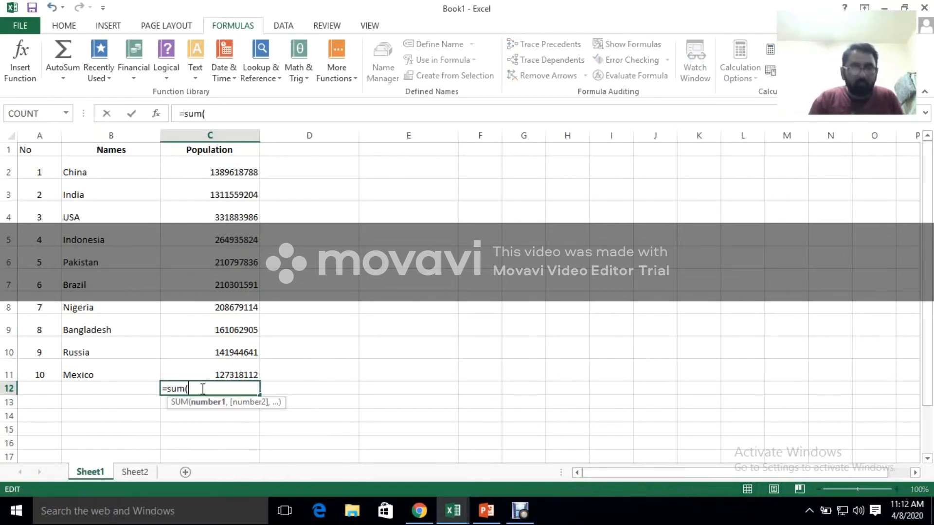
{"action": "left_click_drag", "start_coordinate": [219, 173], "coordinate": [212, 284]}
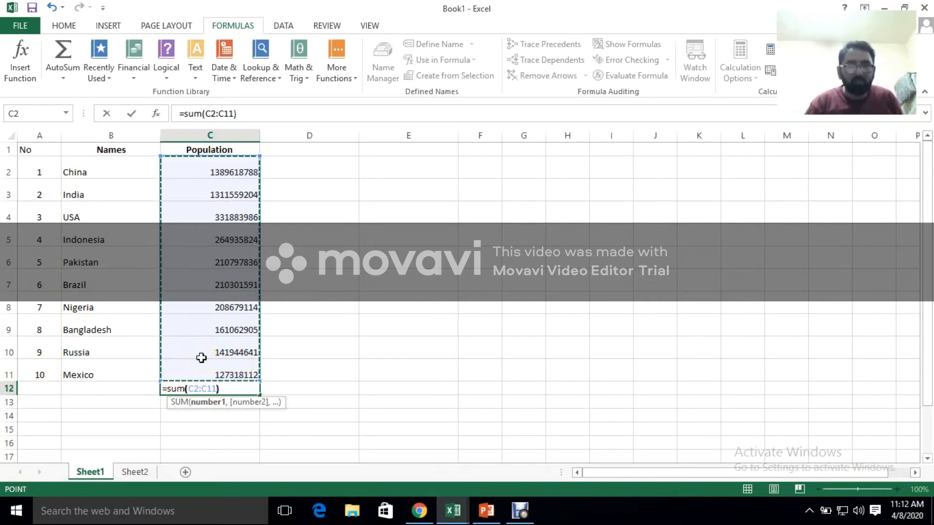
{"action": "type", "text": ")"}
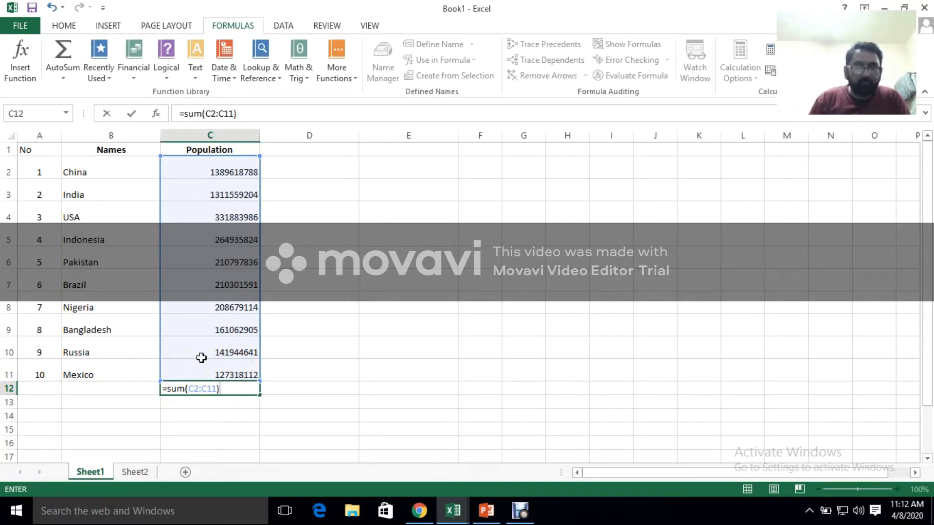
{"action": "key", "text": "Return"}
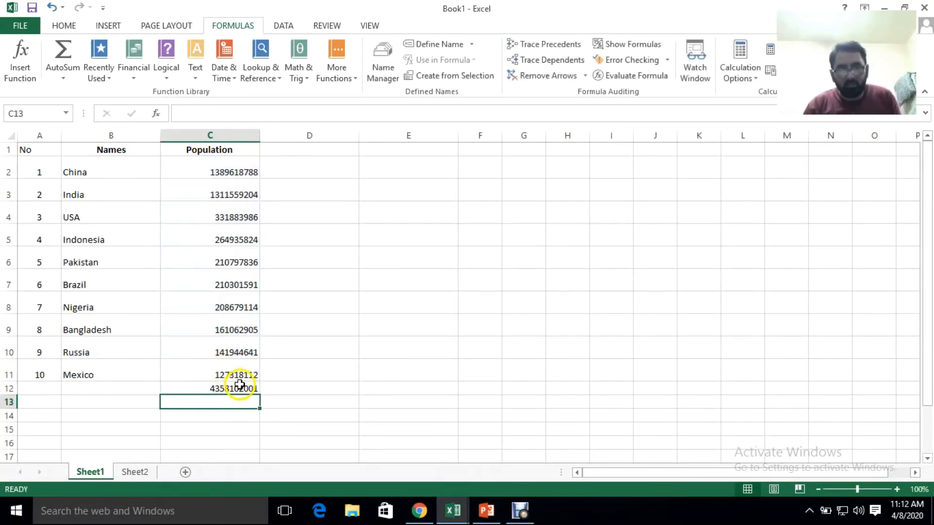
Format the total in C12 as bold red text on a yellow fill
{"action": "left_click", "coordinate": [240, 385]}
{"action": "key", "text": "ctrl+b"}
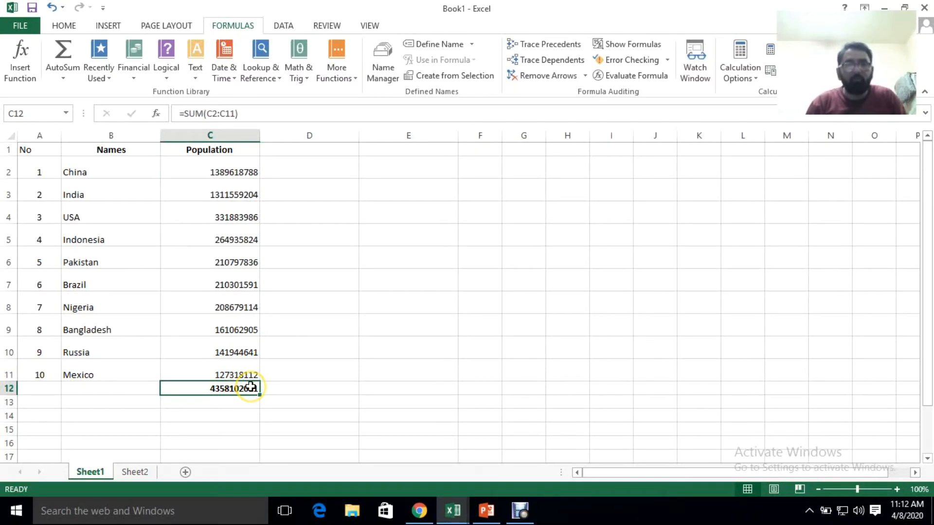
{"action": "left_click", "coordinate": [64, 25]}
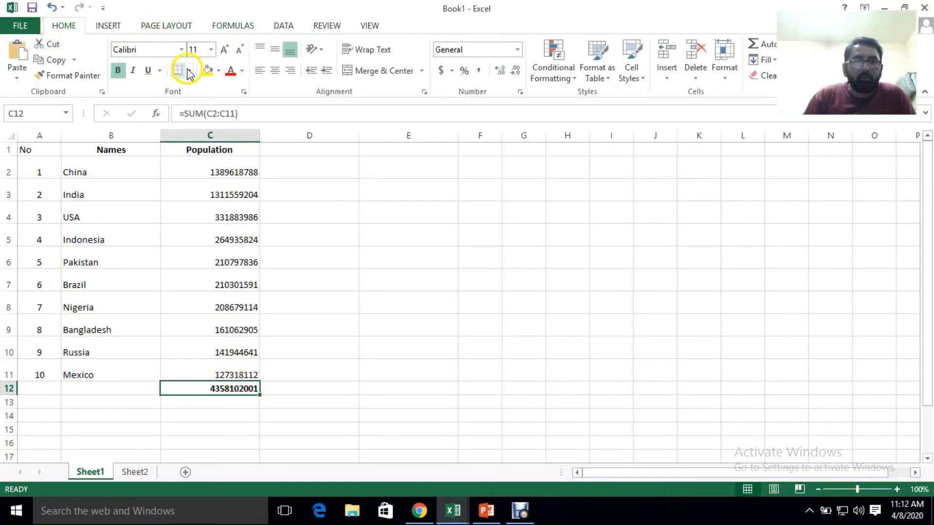
{"action": "left_click", "coordinate": [207, 70]}
{"action": "left_click", "coordinate": [245, 71]}
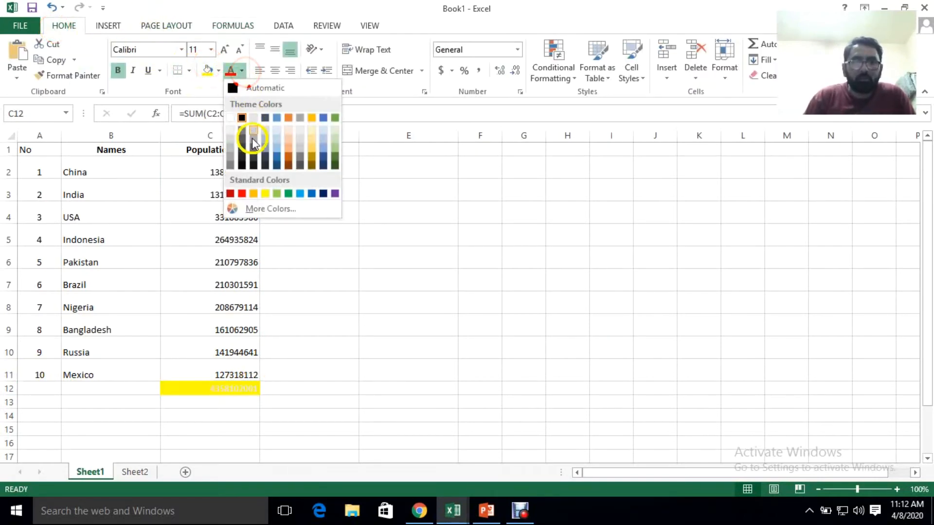
{"action": "left_click", "coordinate": [242, 195]}
Enter the label Sum of population in B12, beside the total
{"action": "left_click", "coordinate": [94, 390]}
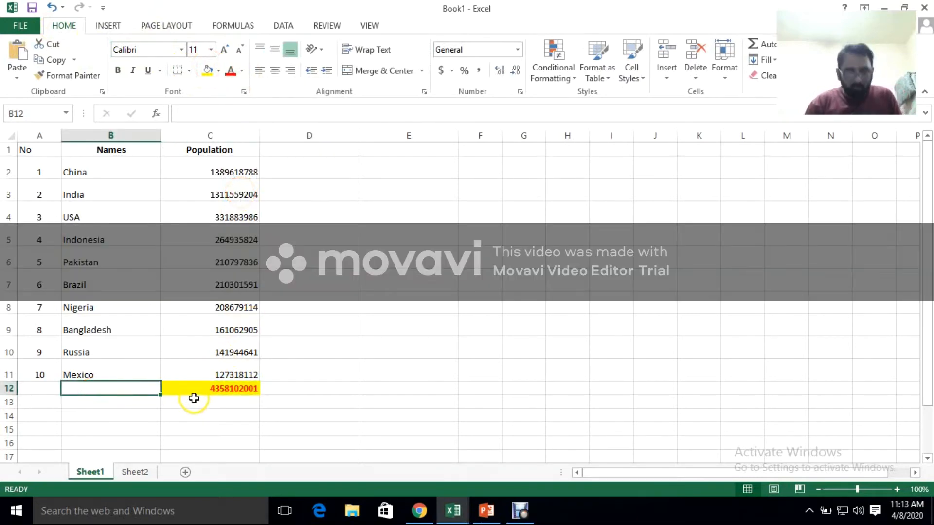
{"action": "type", "text": "T"}
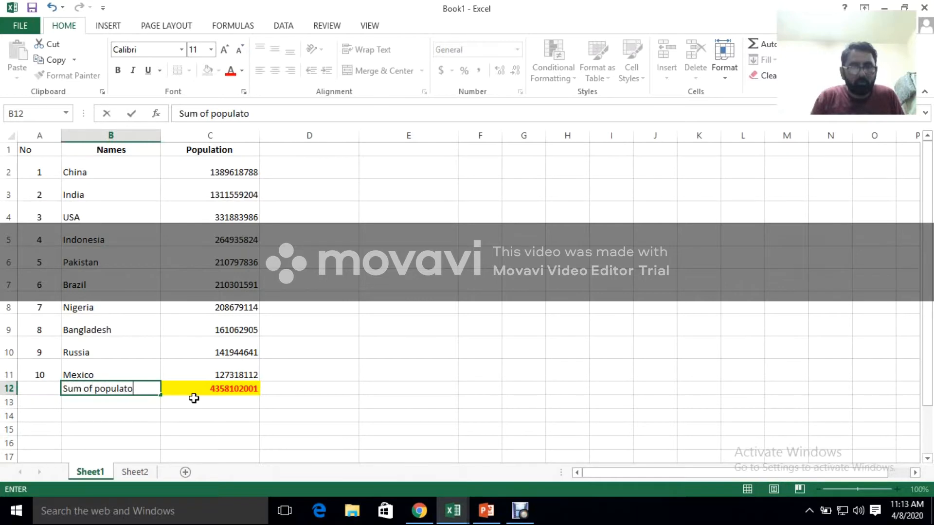
{"action": "key", "text": "BackSpace"}
{"action": "key", "text": "BackSpace"}
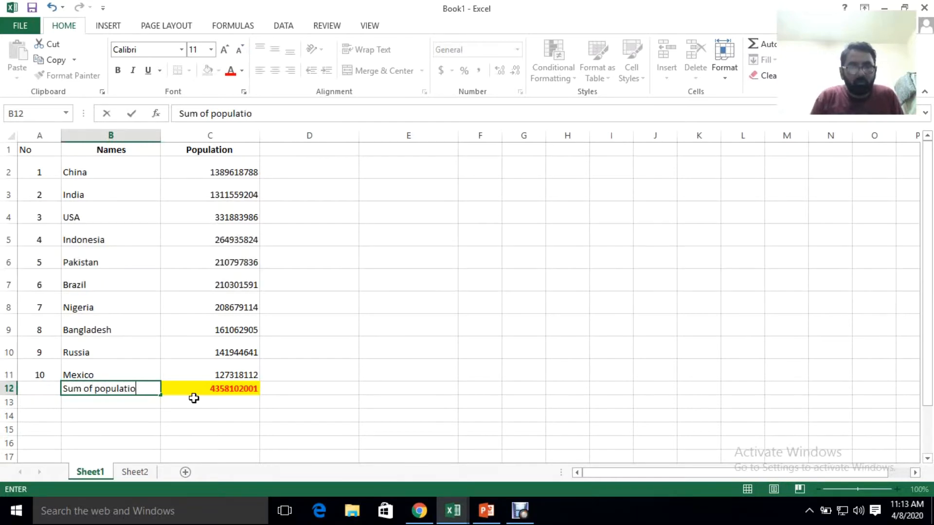
{"action": "key", "text": "Return"}
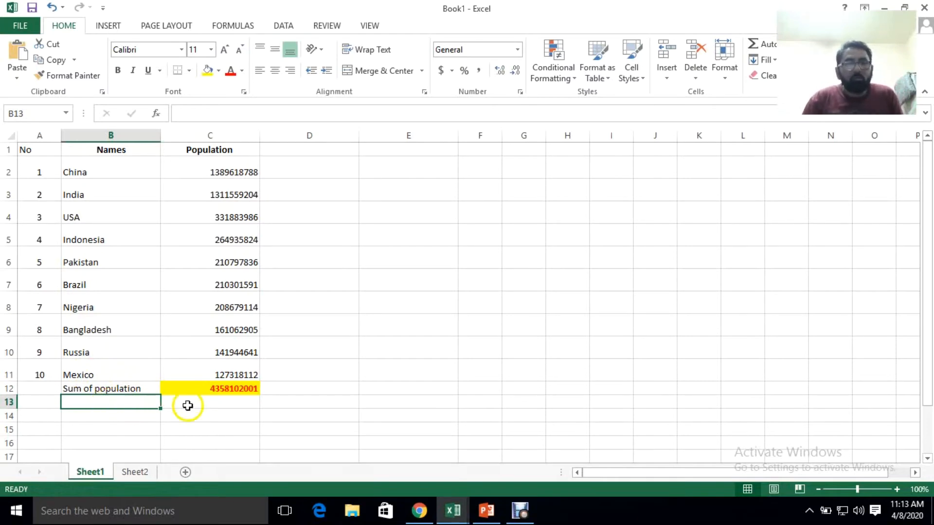
Label B13 as Average and use the AutoSum Average function in C13 to enter =AVERAGE(C2:C12)
{"action": "type", "text": "A"}
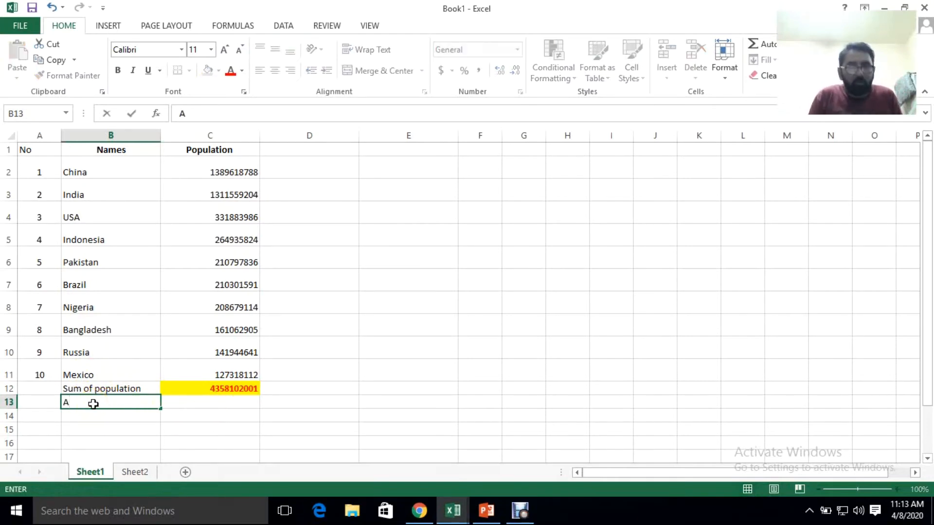
{"action": "type", "text": "verage"}
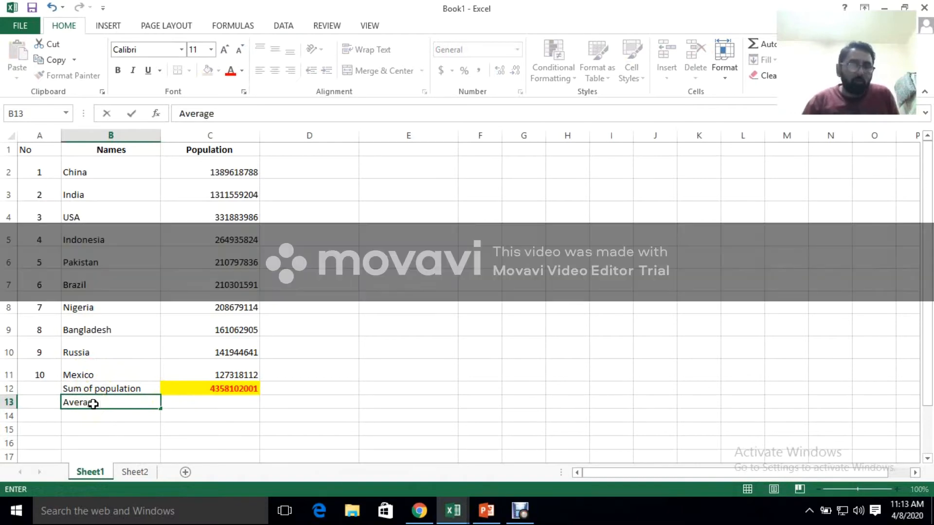
{"action": "left_click", "coordinate": [198, 403]}
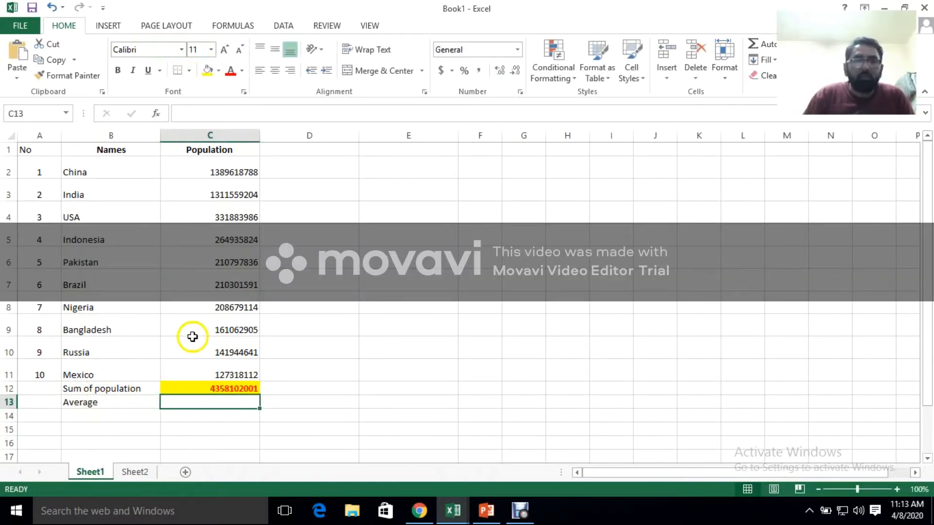
{"action": "left_click", "coordinate": [210, 402]}
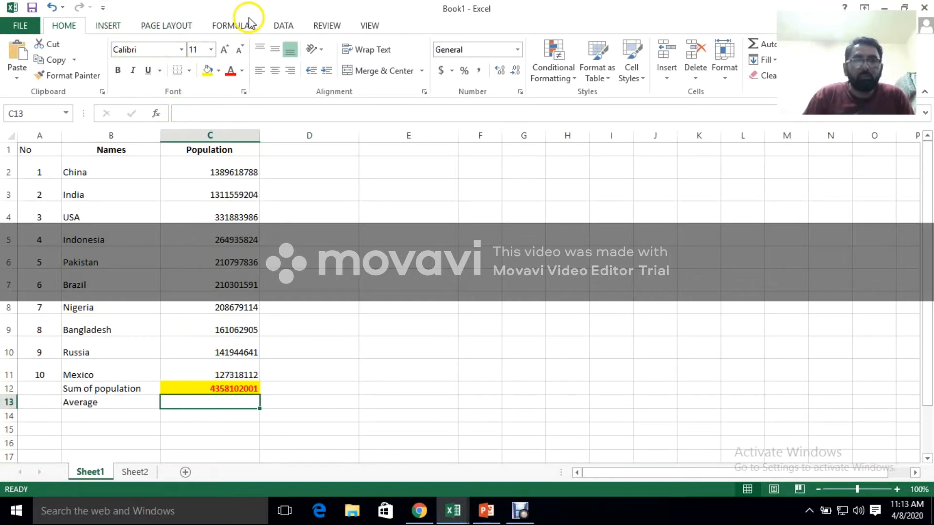
{"action": "left_click", "coordinate": [233, 26]}
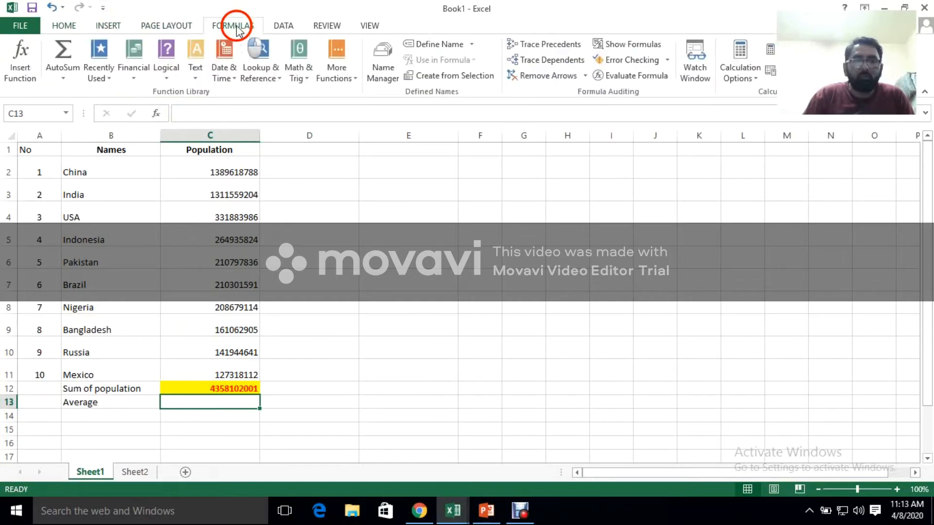
{"action": "left_click", "coordinate": [63, 78]}
{"action": "left_click", "coordinate": [63, 109]}
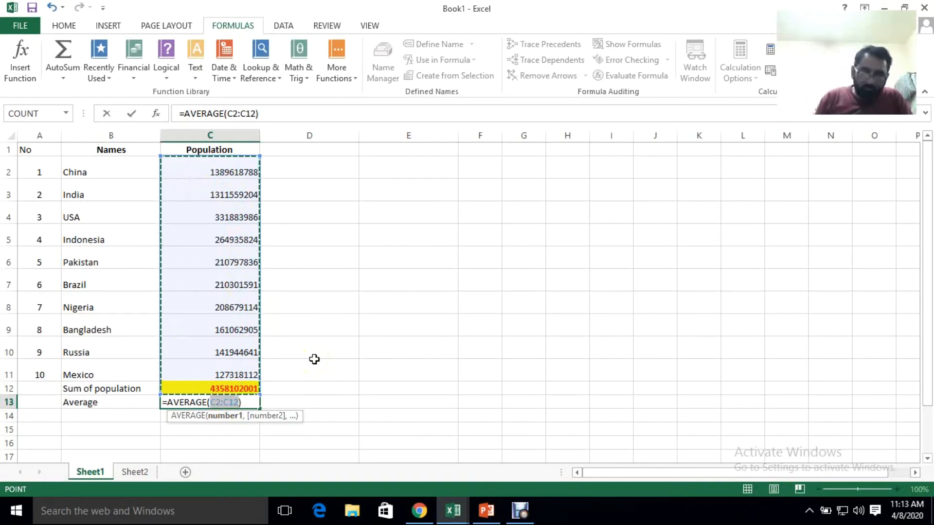
{"action": "key", "text": "Return"}
Give the average in C13 a yellow fill and red font colour
{"action": "left_click", "coordinate": [234, 401]}
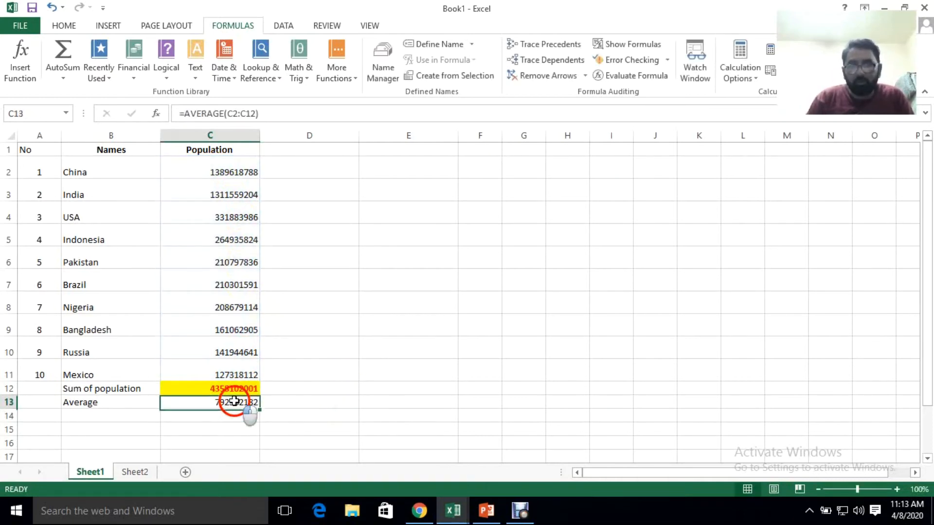
{"action": "left_click", "coordinate": [71, 27]}
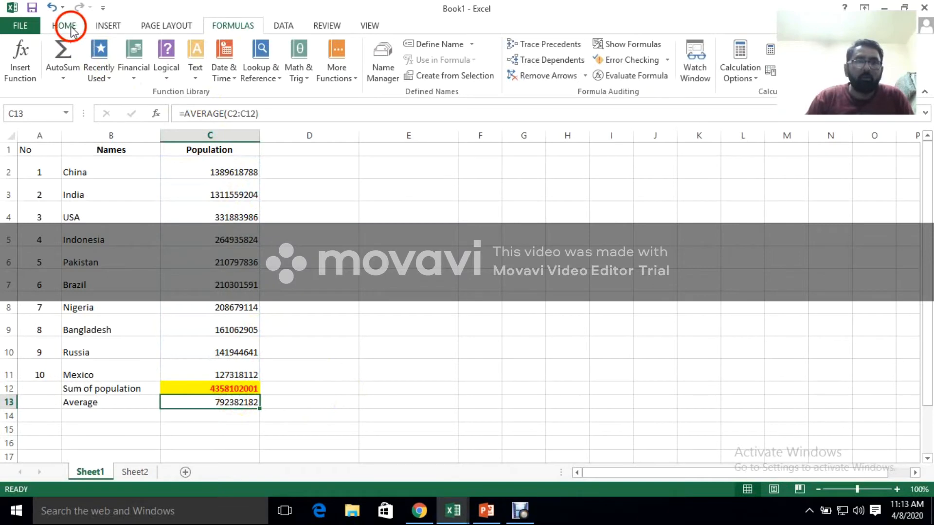
{"action": "left_click", "coordinate": [207, 71]}
{"action": "left_click", "coordinate": [231, 71]}
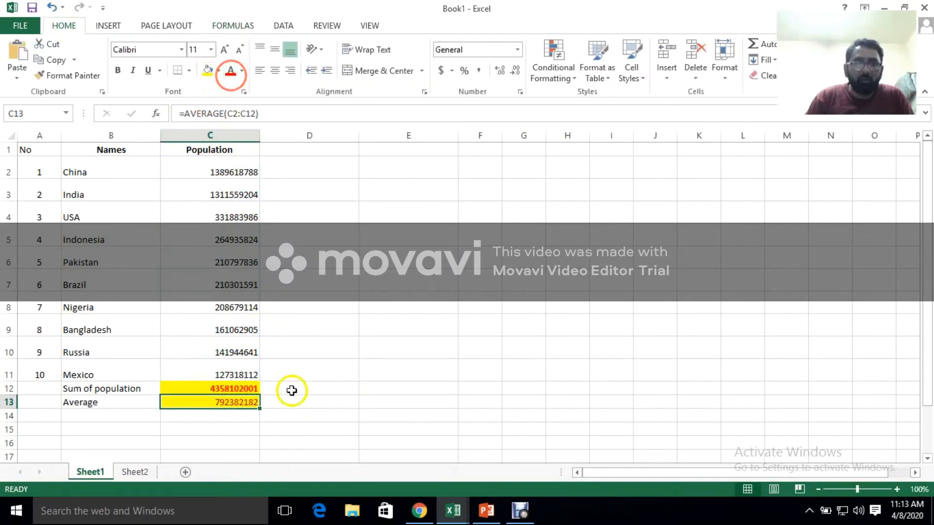
Enter the label Average in B14 and move on to cell C14
{"action": "left_click", "coordinate": [240, 415]}
{"action": "left_click", "coordinate": [100, 416]}
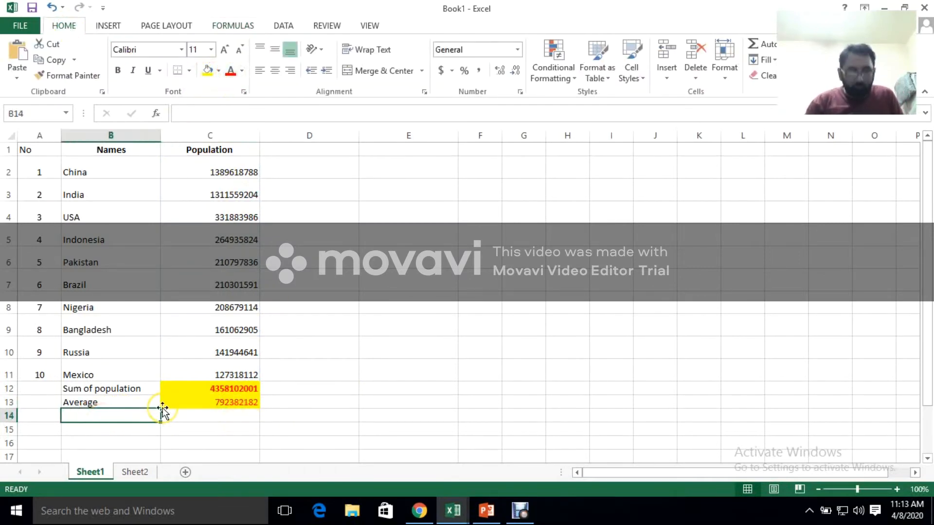
{"action": "type", "text": "A"}
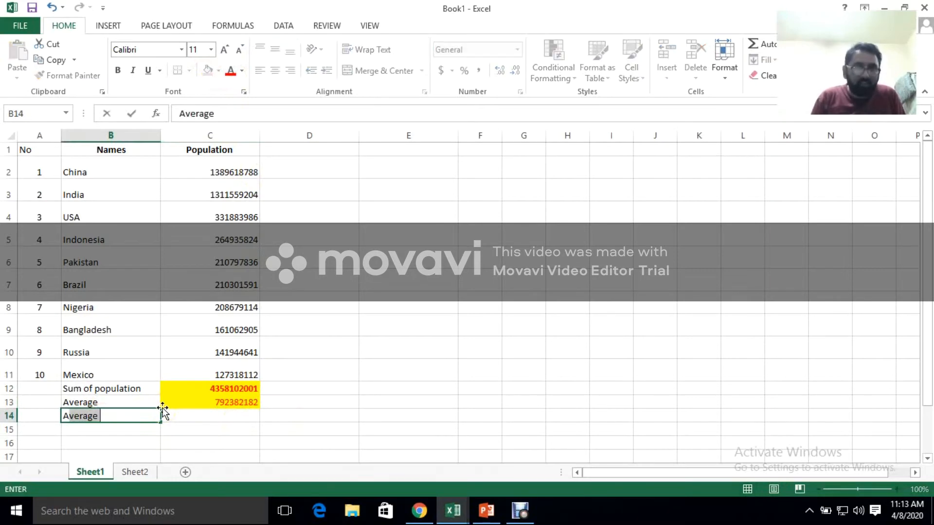
{"action": "type", "text": "verage"}
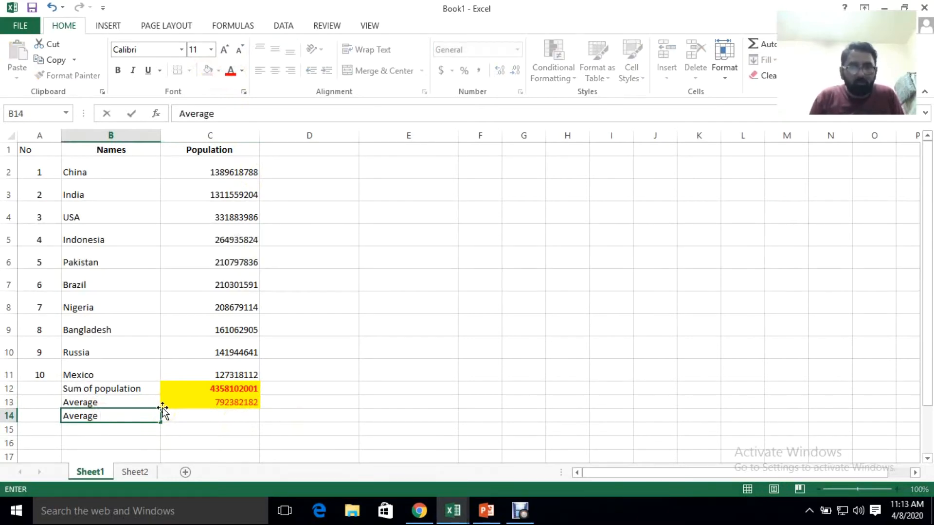
{"action": "key", "text": "Tab"}
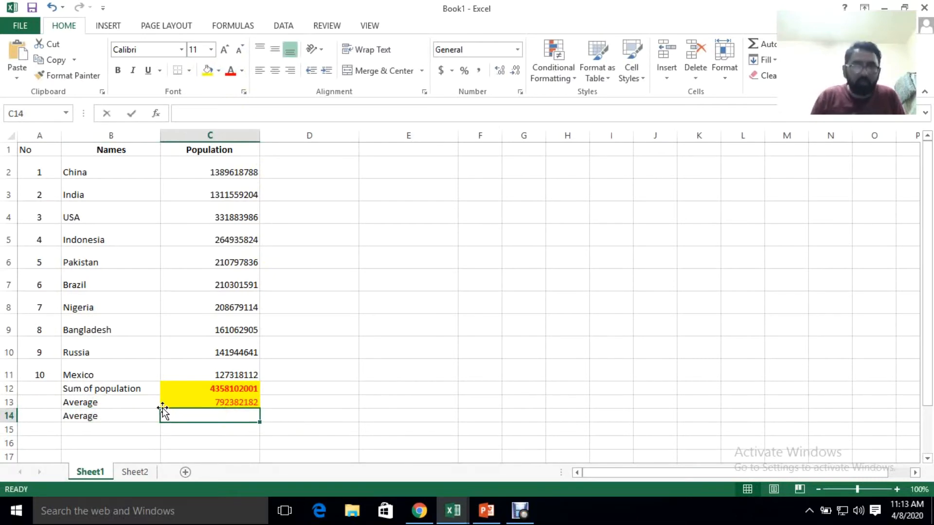
Calculate the average in C14 with =C12/10, and clear the cell again
{"action": "type", "text": "="}
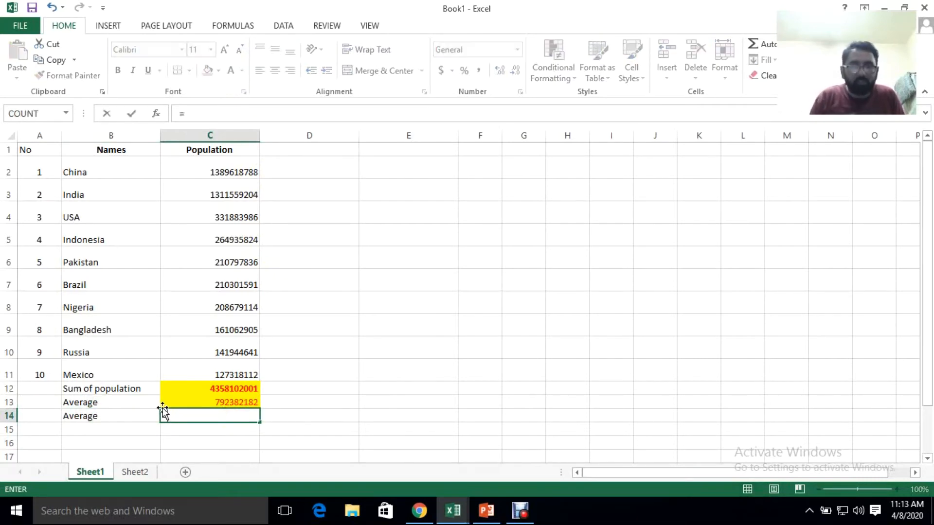
{"action": "left_click", "coordinate": [206, 387]}
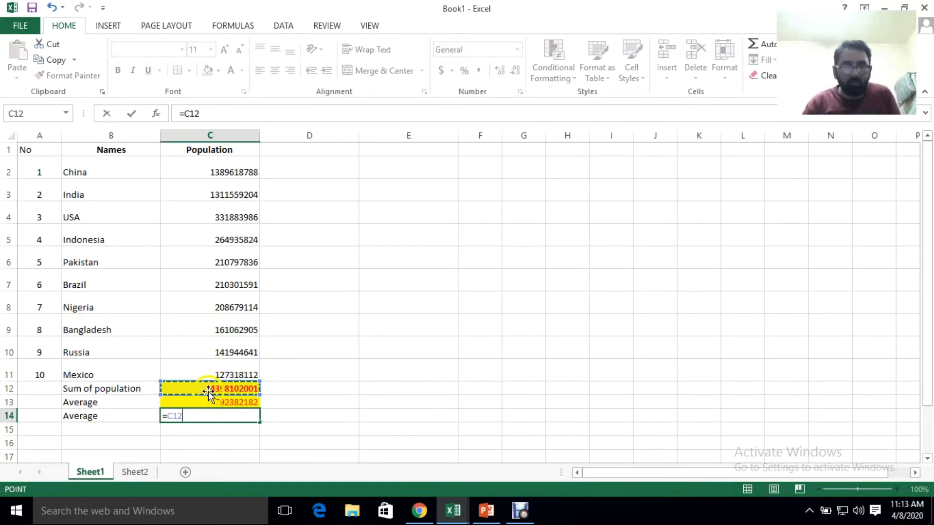
{"action": "type", "text": "/10"}
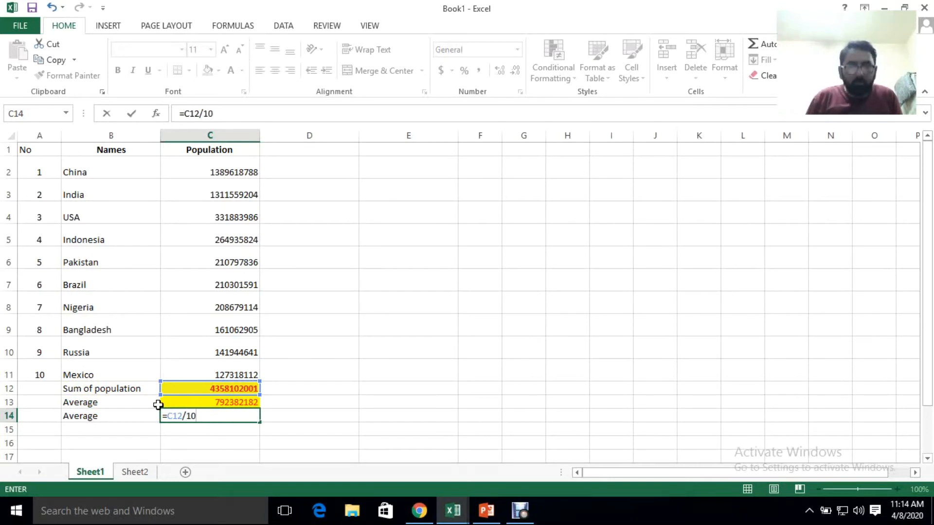
{"action": "key", "text": "Return"}
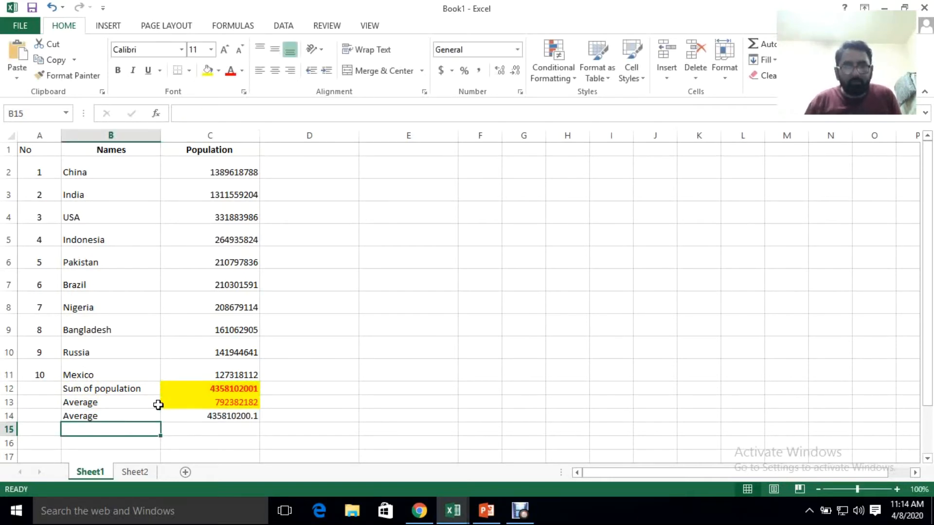
{"action": "left_click", "coordinate": [194, 416]}
{"action": "key", "text": "Delete"}
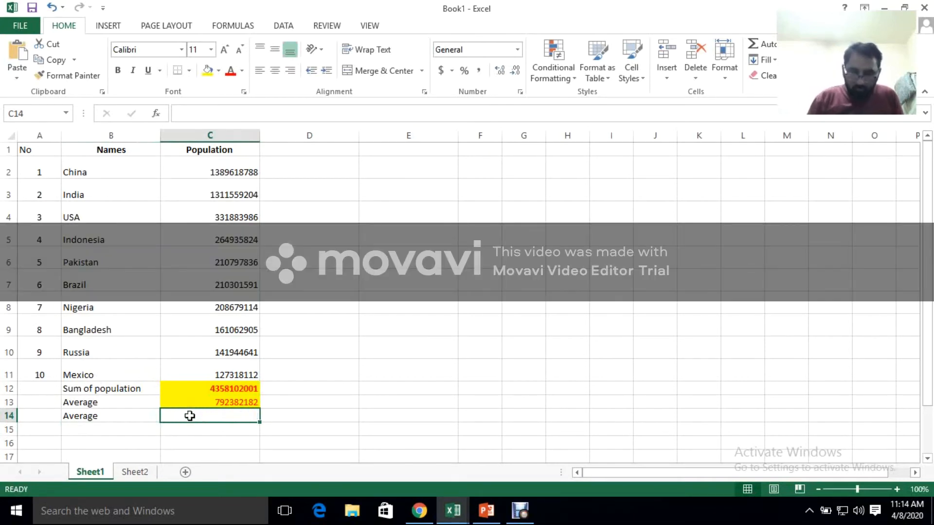
{"action": "type", "text": "="}
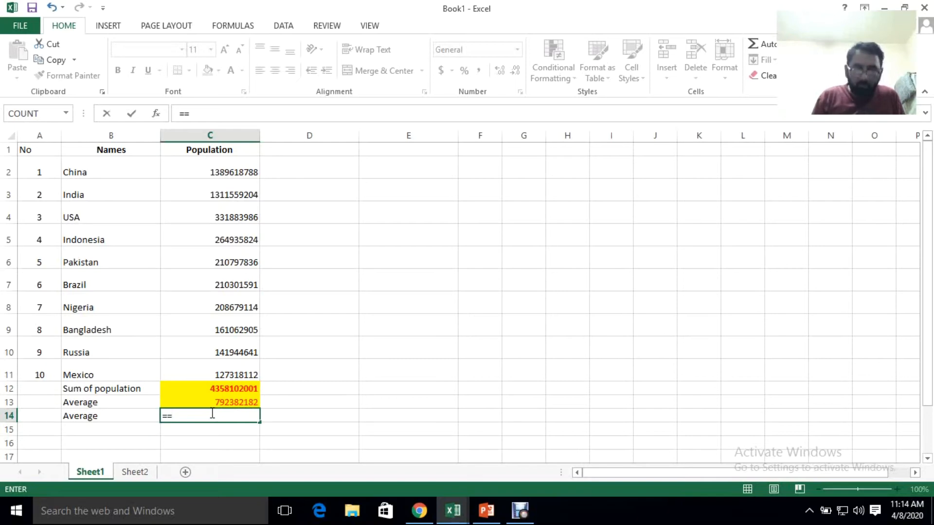
{"action": "left_click_drag", "start_coordinate": [235, 171], "coordinate": [219, 375]}
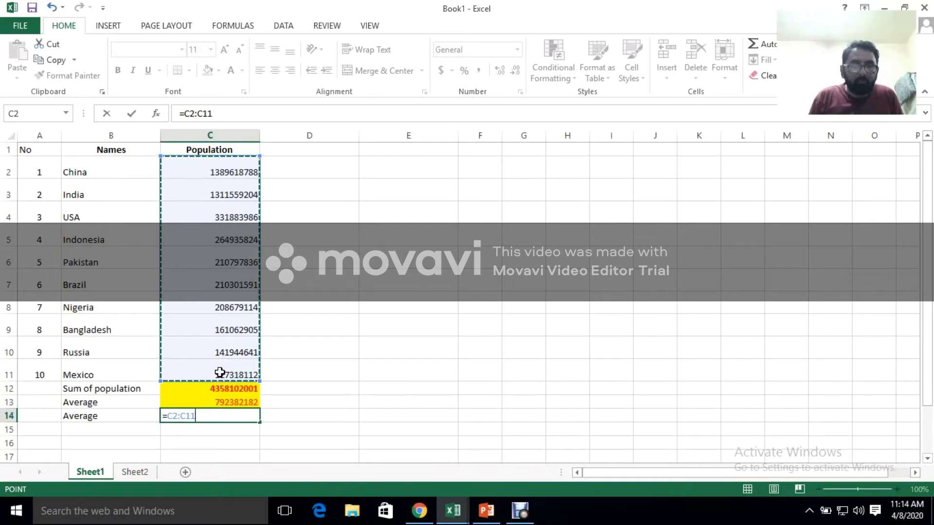
{"action": "type", "text": ")"}
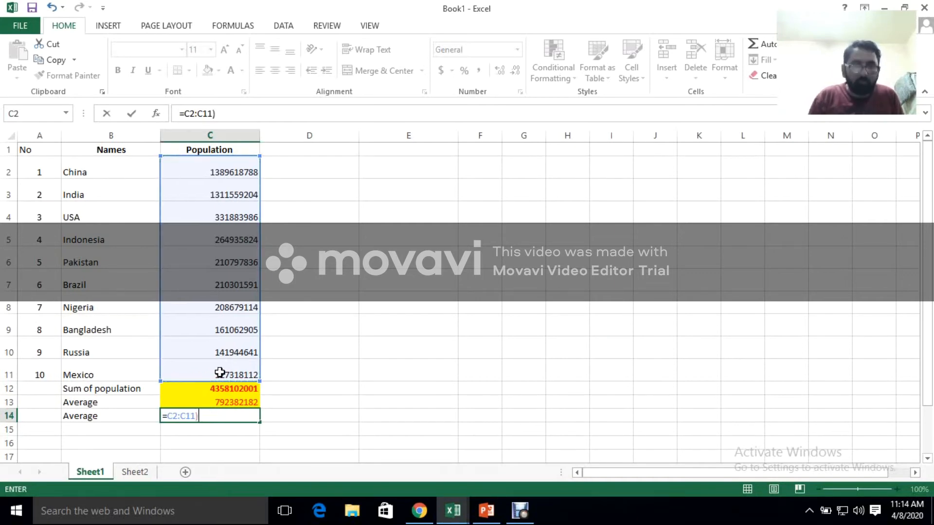
{"action": "key", "text": "BackSpace"}
{"action": "key", "text": "BackSpace"}
{"action": "key", "text": "BackSpace"}
{"action": "key", "text": "BackSpace"}
{"action": "key", "text": "BackSpace"}
{"action": "key", "text": "BackSpace"}
{"action": "key", "text": "BackSpace"}
Enter the formula =average(C2:C11) in C14, covering the populations from China to Mexico
{"action": "type", "text": "average"}
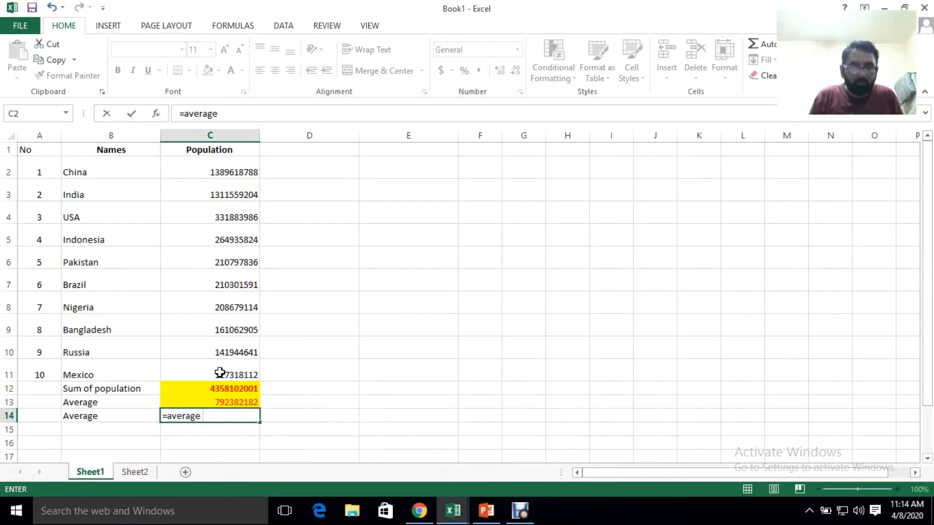
{"action": "type", "text": "("}
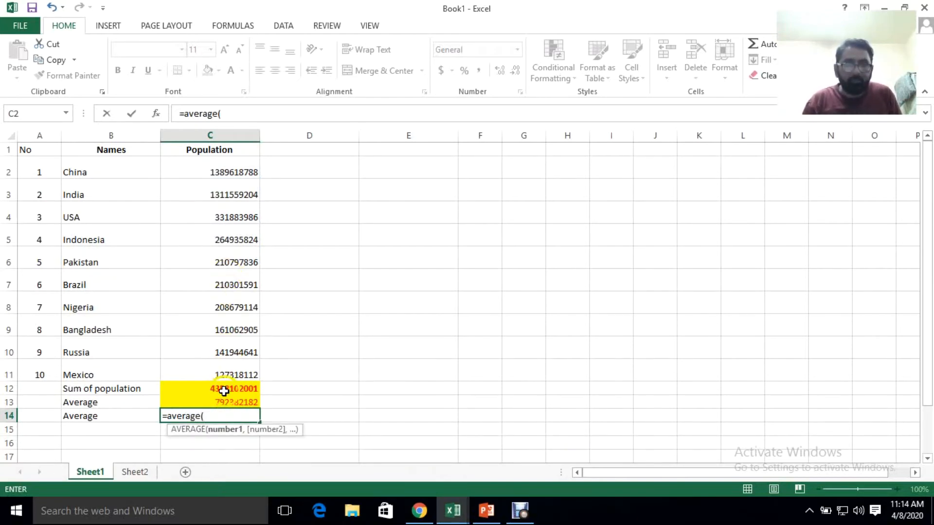
{"action": "left_click_drag", "start_coordinate": [228, 168], "coordinate": [242, 365]}
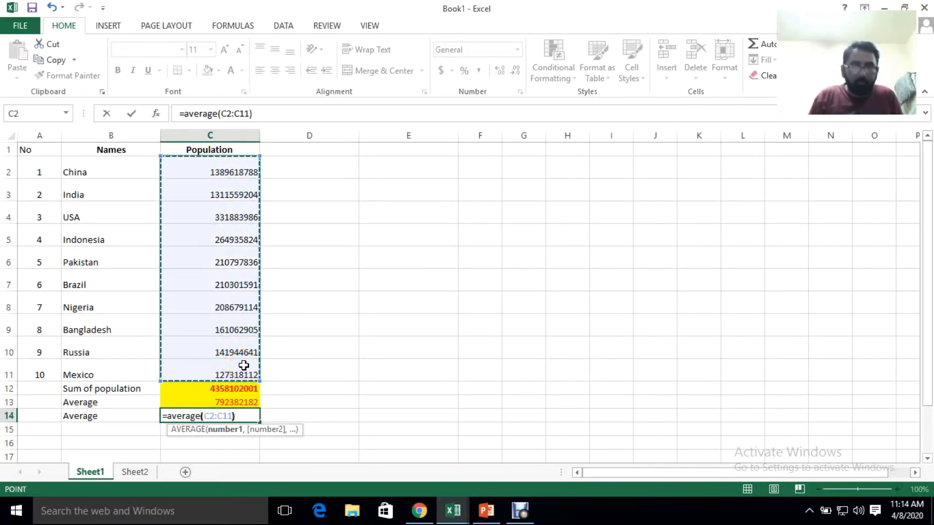
{"action": "key", "text": "Return"}
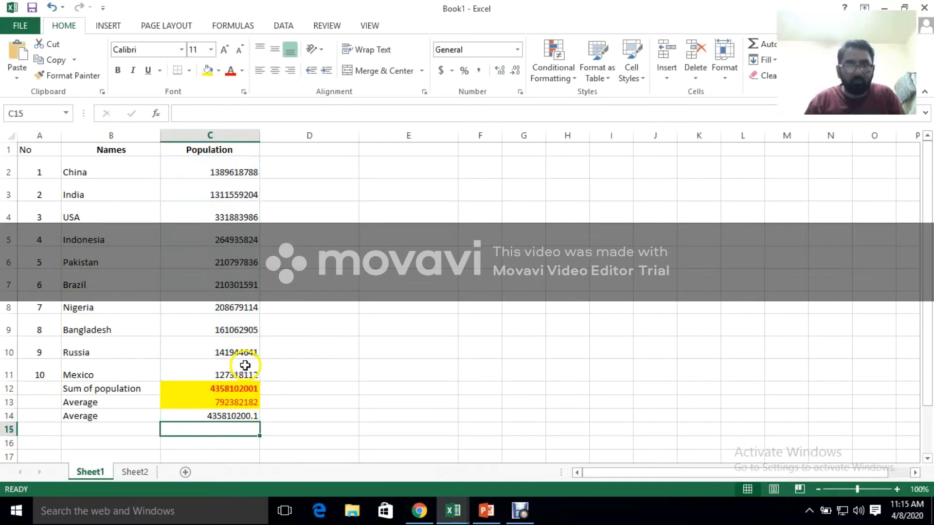
Clear the label in B14 and correct the formula in C13 to =AVERAGE(C2:C11)
{"action": "left_click", "coordinate": [109, 420]}
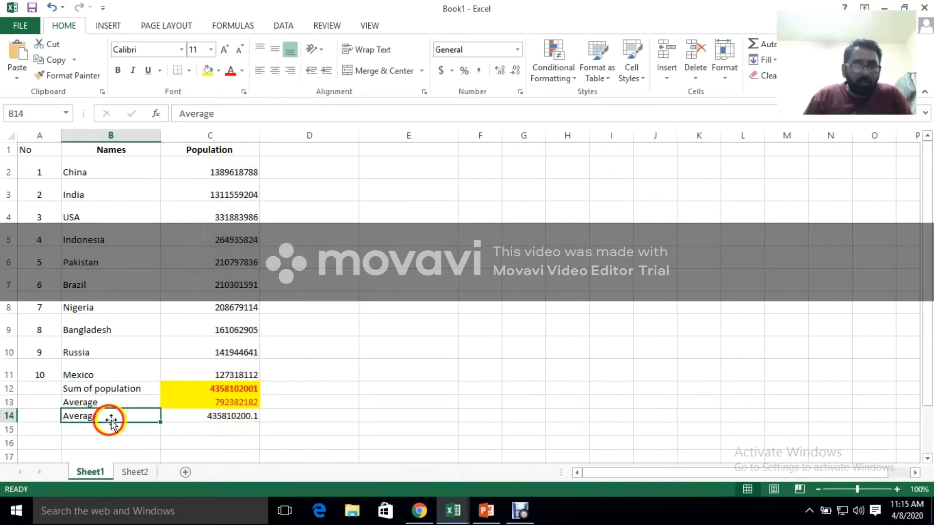
{"action": "key", "text": "Delete"}
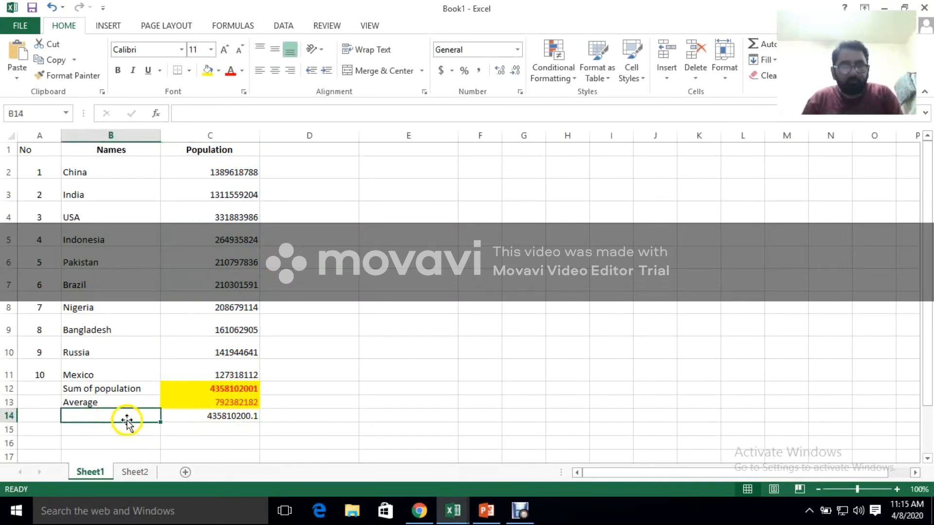
{"action": "double_click", "coordinate": [189, 399]}
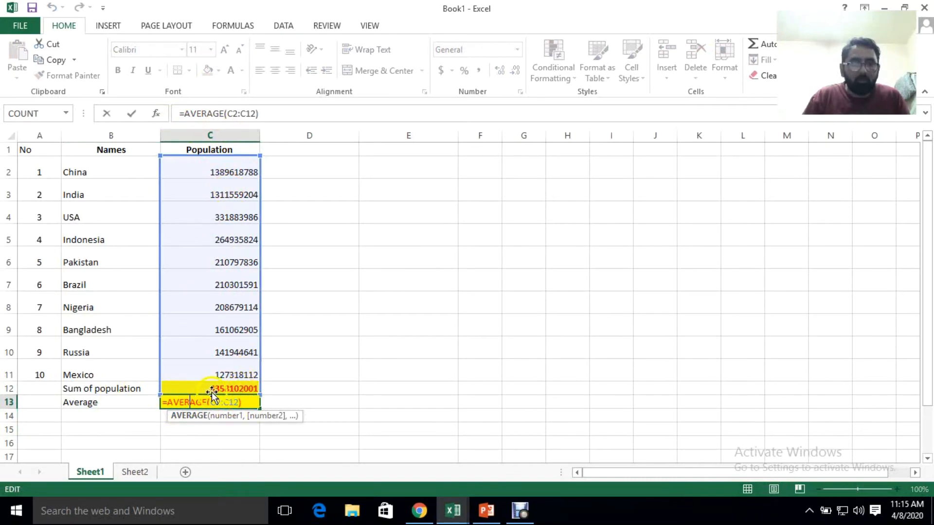
{"action": "left_click", "coordinate": [237, 404]}
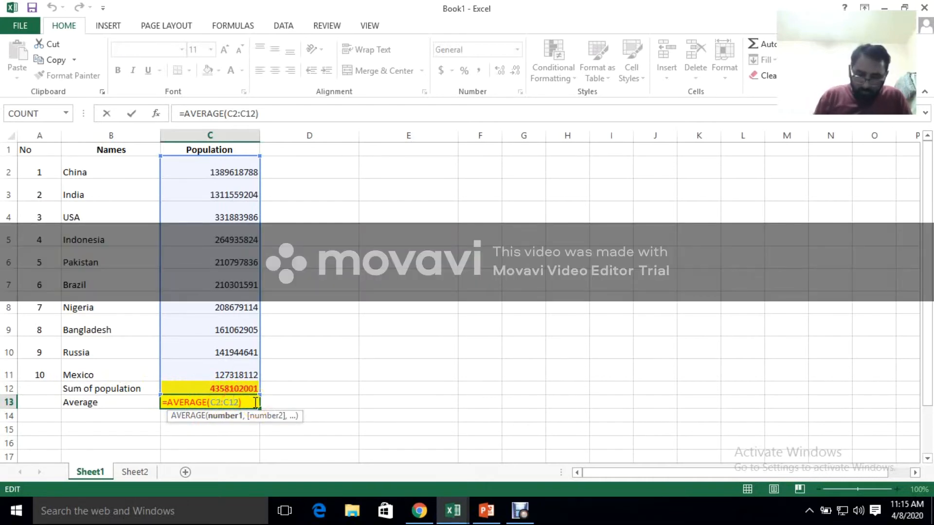
{"action": "key", "text": "Delete"}
{"action": "type", "text": "1"}
{"action": "key", "text": "Return"}
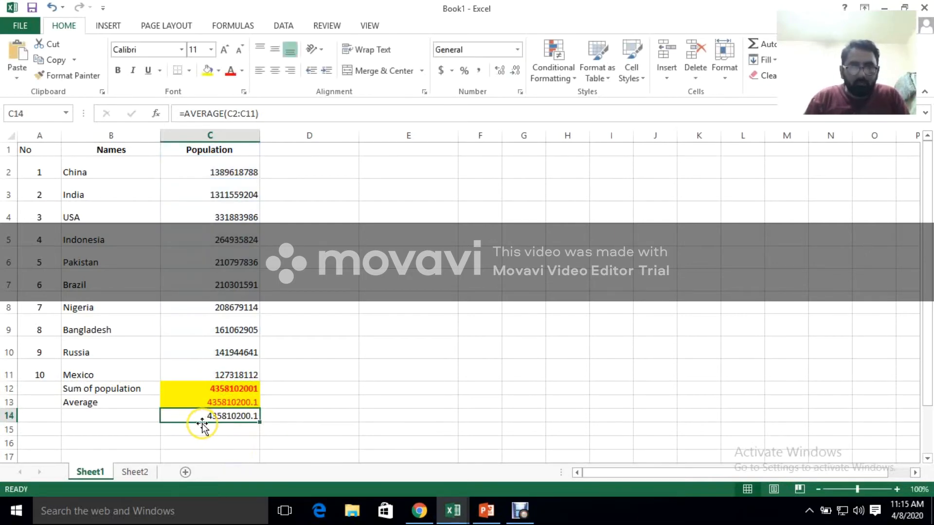
Enter the label Average in B14, beside the second average
{"action": "left_click", "coordinate": [119, 416]}
{"action": "type", "text": "Average"}
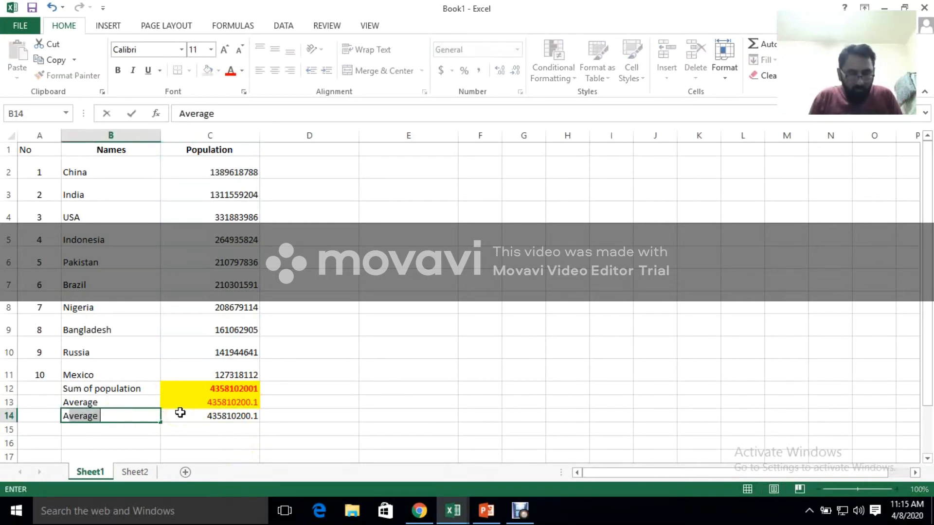
{"action": "type", "text": "v"}
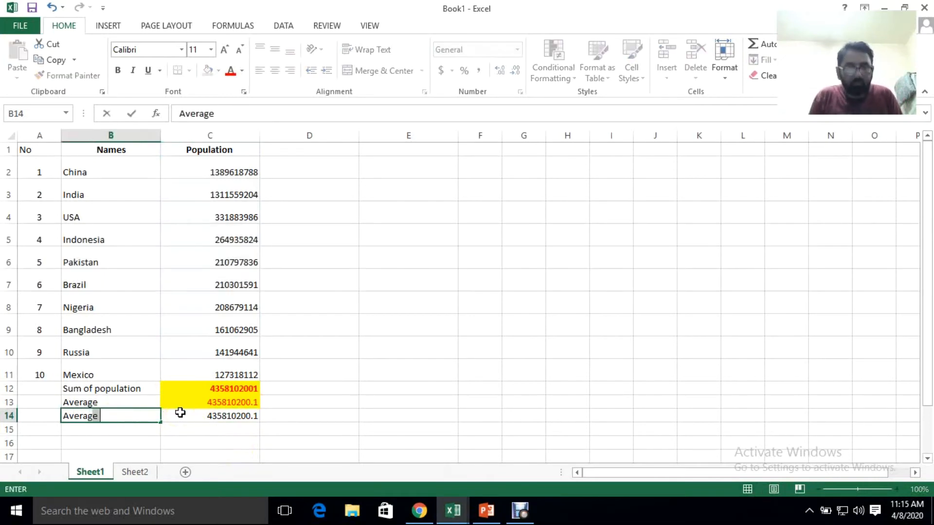
{"action": "key", "text": "Return"}
Apply a yellow fill to both average rows, cells B13:C14
{"action": "left_click", "coordinate": [197, 418]}
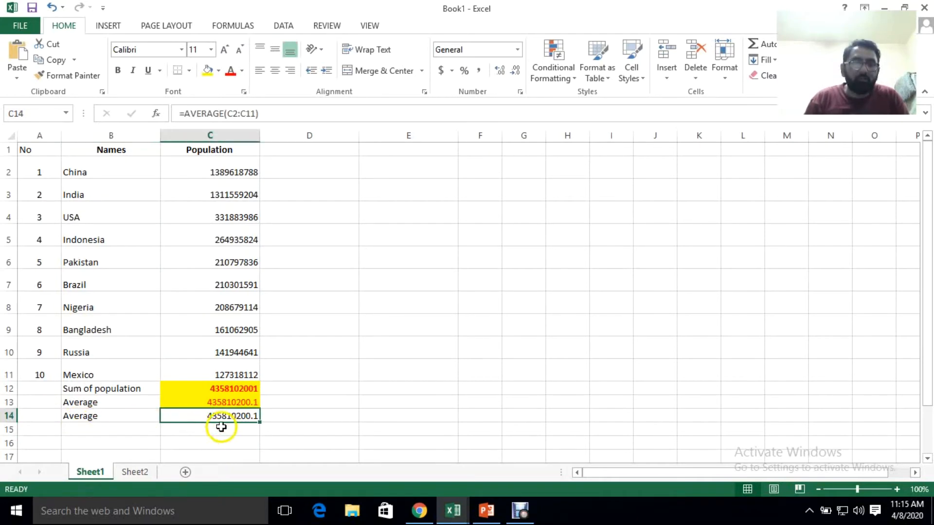
{"action": "left_click", "coordinate": [214, 399]}
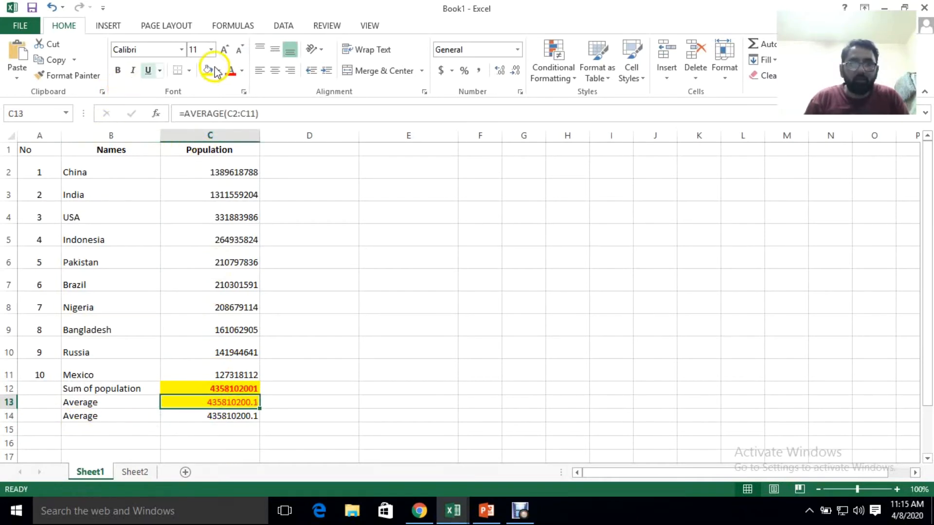
{"action": "left_click", "coordinate": [198, 415]}
{"action": "left_click_drag", "start_coordinate": [100, 407], "coordinate": [204, 421]}
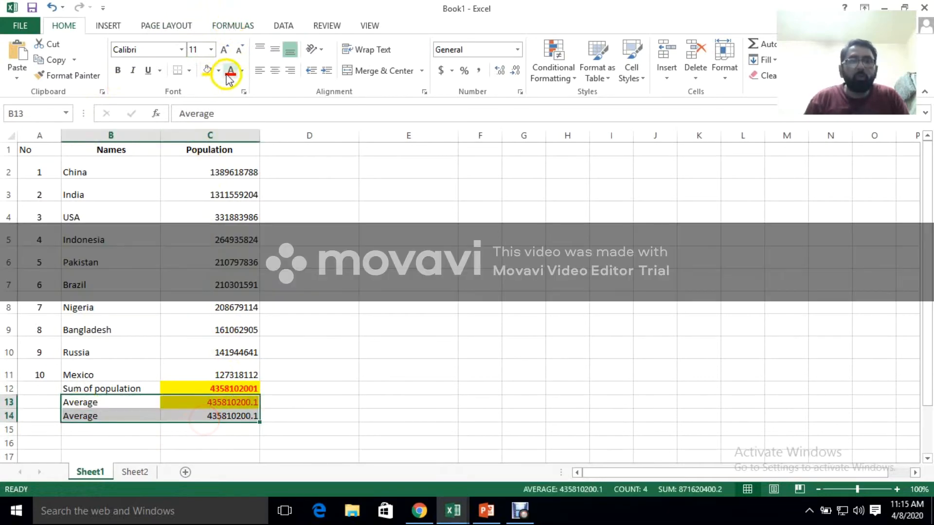
{"action": "left_click", "coordinate": [208, 69]}
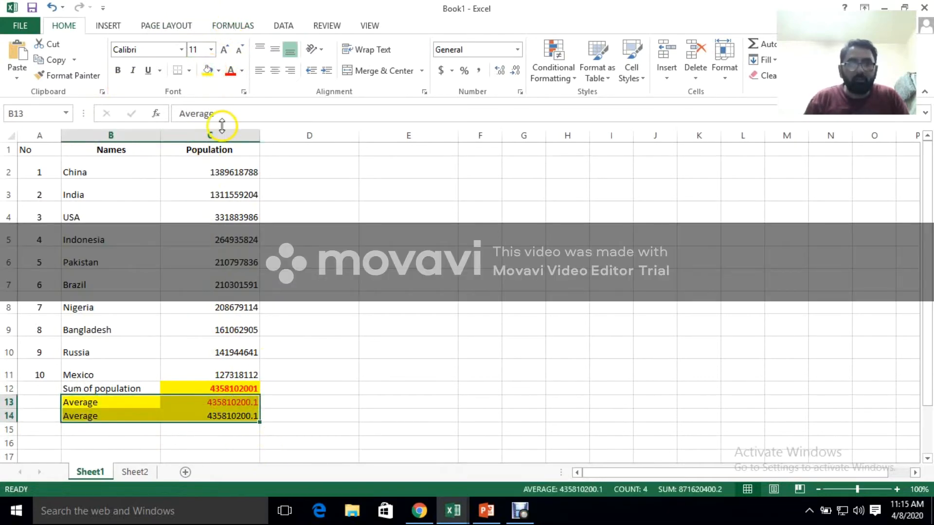
{"action": "left_click", "coordinate": [270, 432]}
{"action": "left_click", "coordinate": [119, 402]}
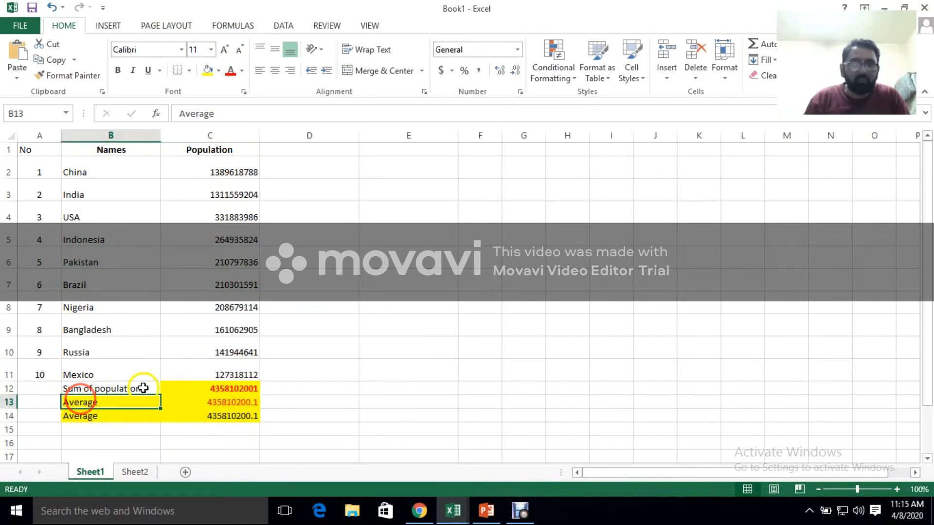
{"action": "left_click", "coordinate": [293, 387]}
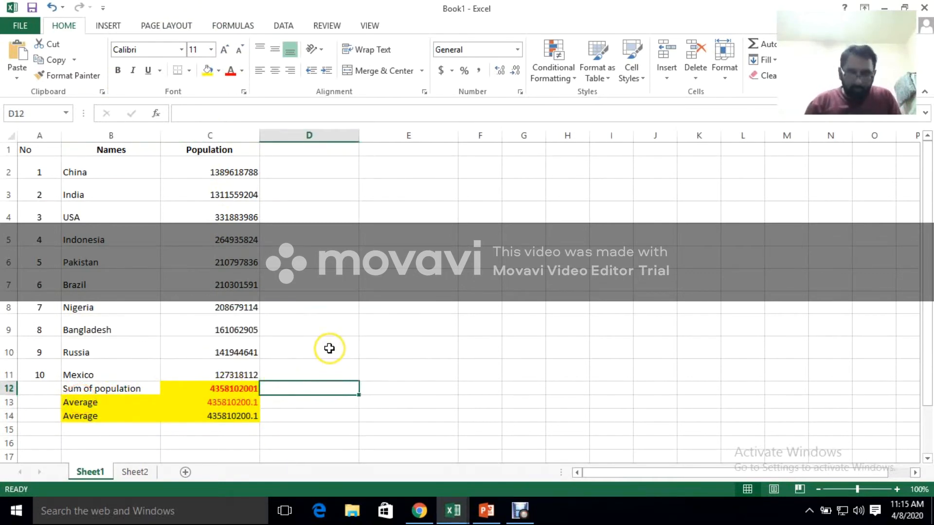
{"action": "type", "text": "="}
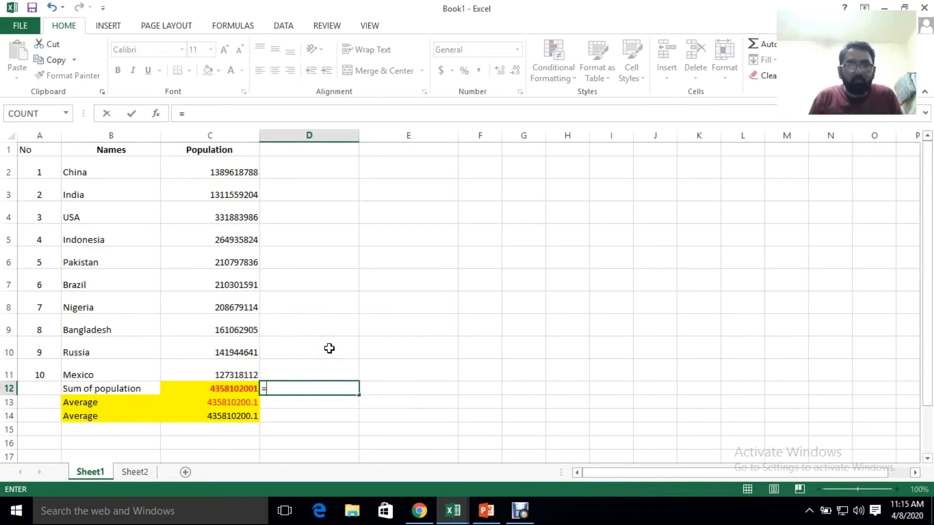
{"action": "type", "text": "a"}
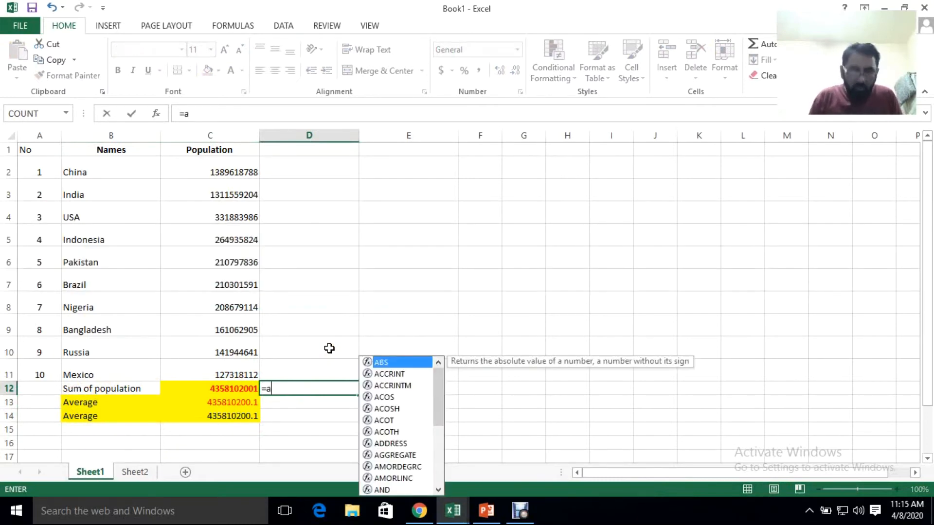
{"action": "left_click", "coordinate": [242, 173]}
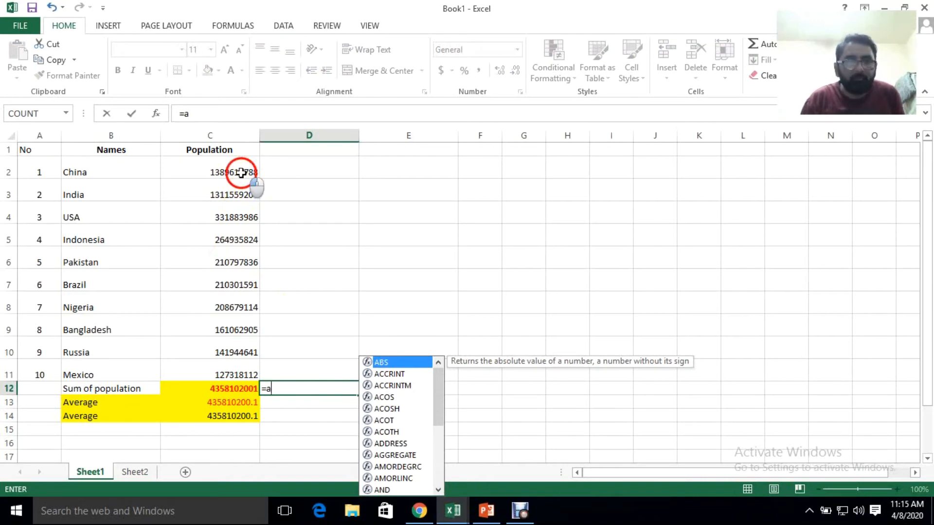
Replace the stray entry in D12 with the manual addition formula =c2+c3+c4+c5
{"action": "left_click", "coordinate": [323, 390]}
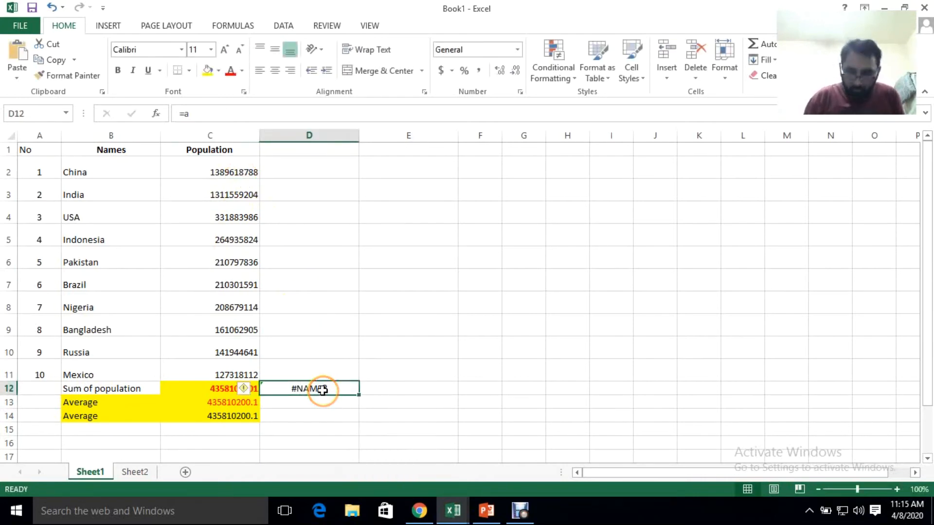
{"action": "type", "text": "="}
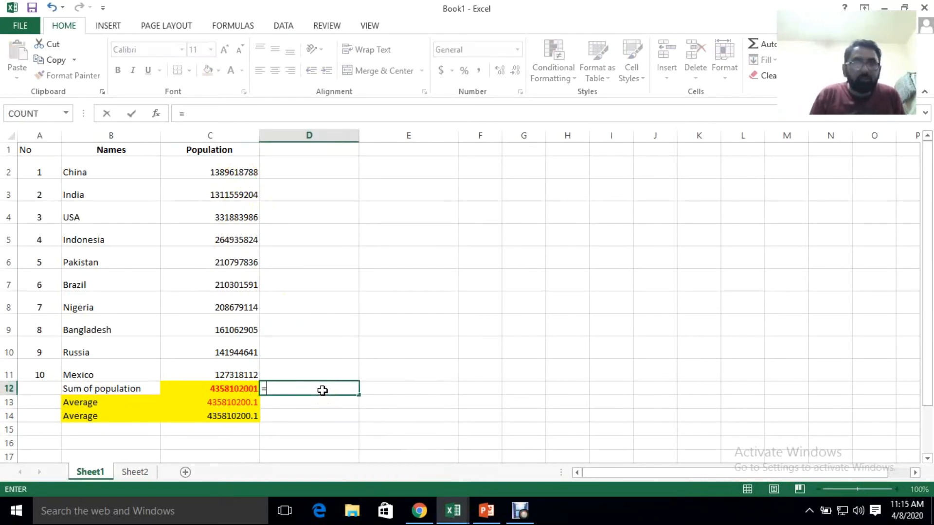
{"action": "type", "text": "c"}
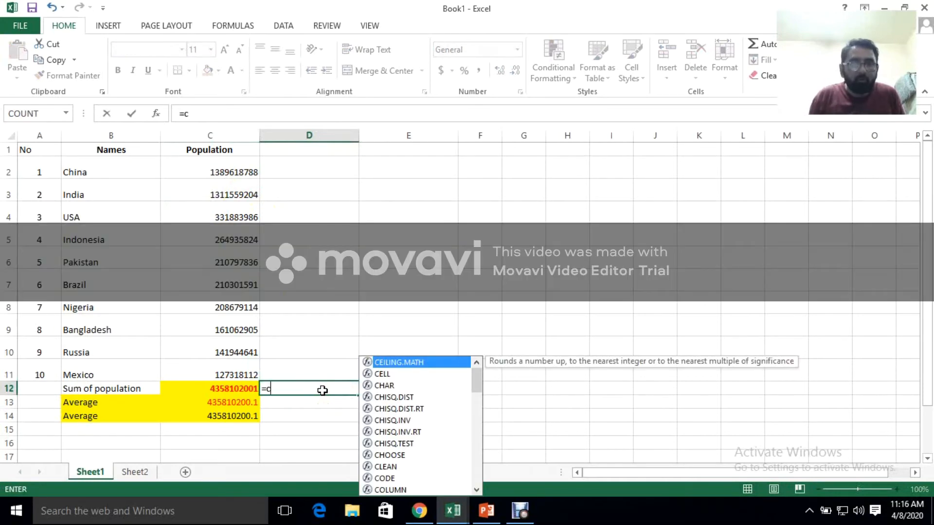
{"action": "type", "text": "2+"}
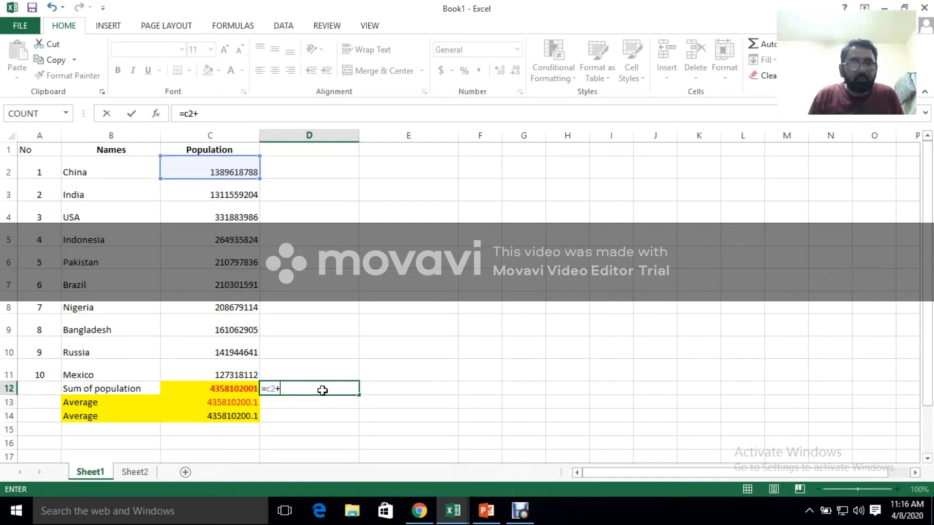
{"action": "type", "text": "c3"}
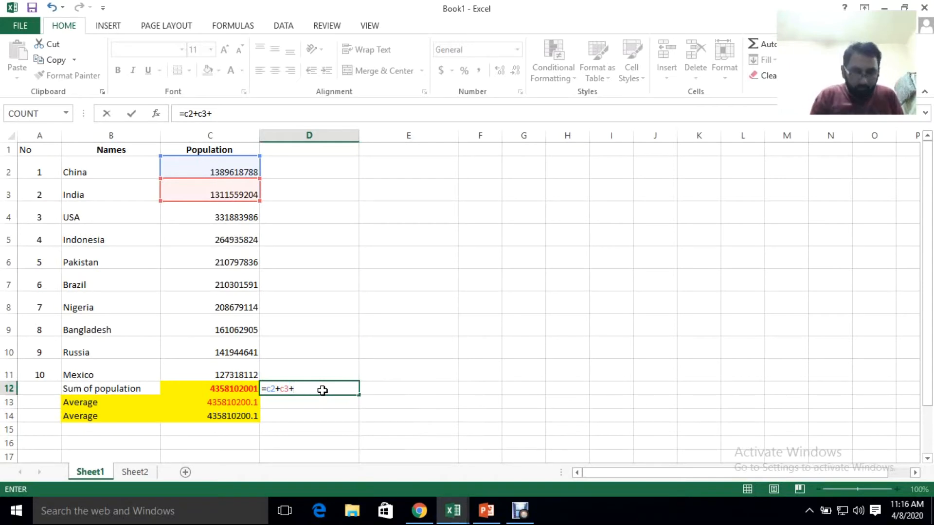
{"action": "type", "text": "+c4"}
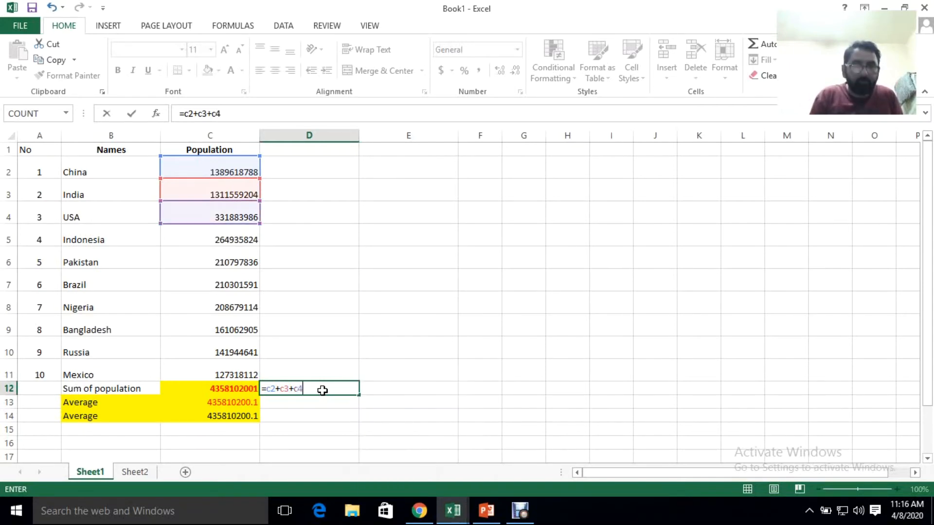
{"action": "type", "text": "+c"}
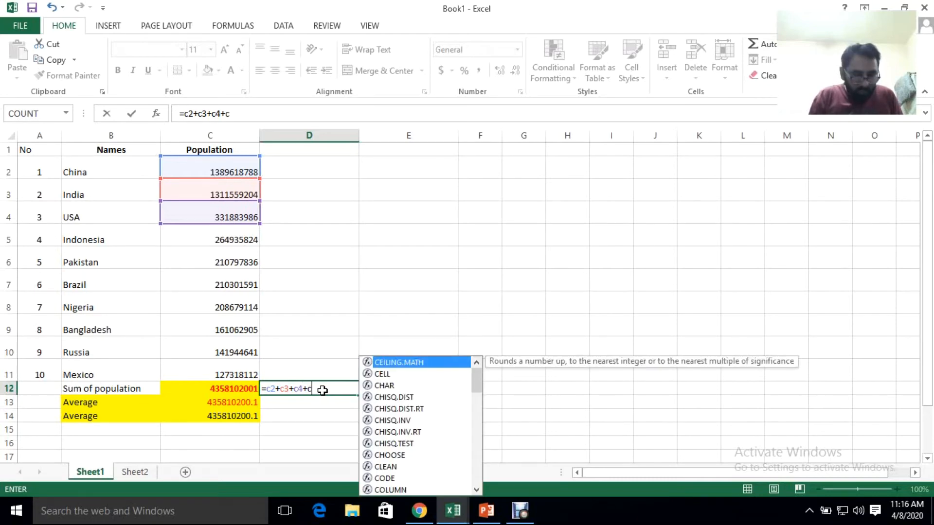
{"action": "type", "text": "5"}
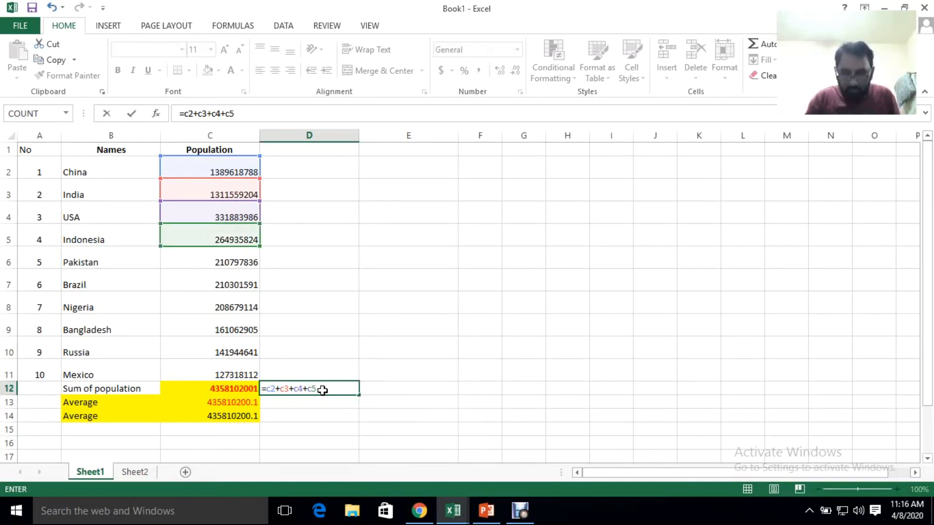
{"action": "key", "text": "Return"}
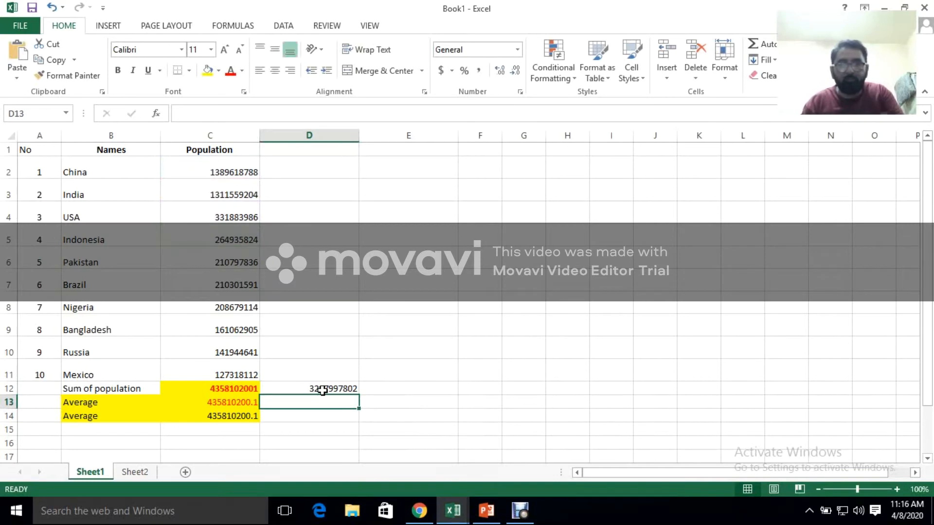
Compare the manual addition in D12 with the SUM formula in C12, and clear D12
{"action": "left_click", "coordinate": [335, 390]}
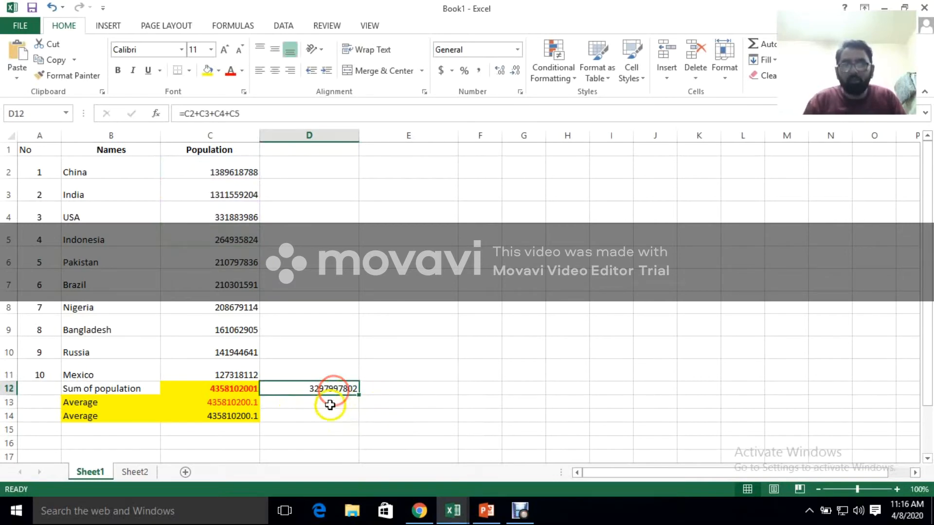
{"action": "left_click", "coordinate": [218, 390]}
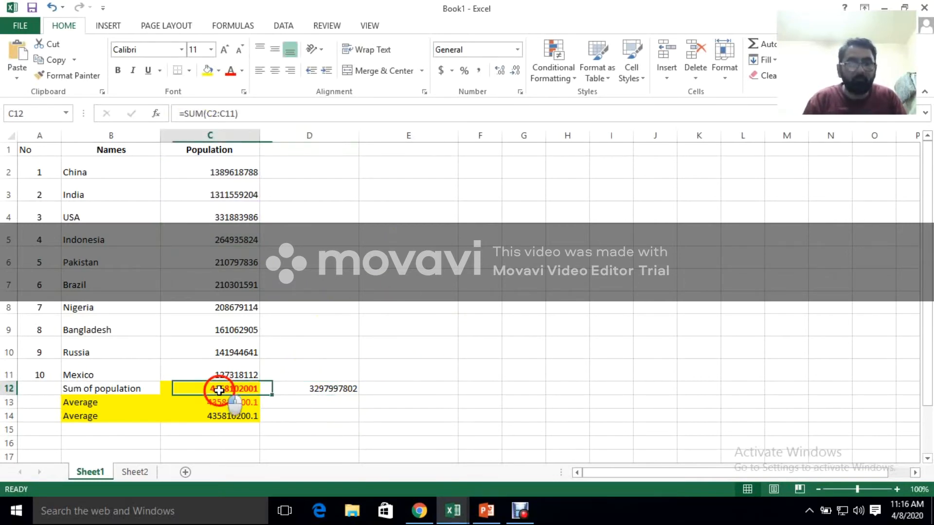
{"action": "left_click", "coordinate": [342, 389]}
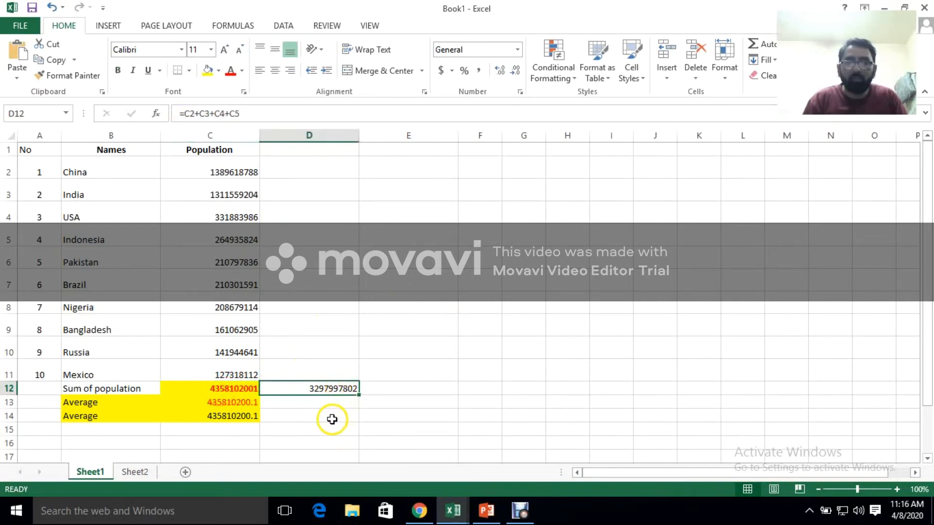
{"action": "key", "text": "Delete"}
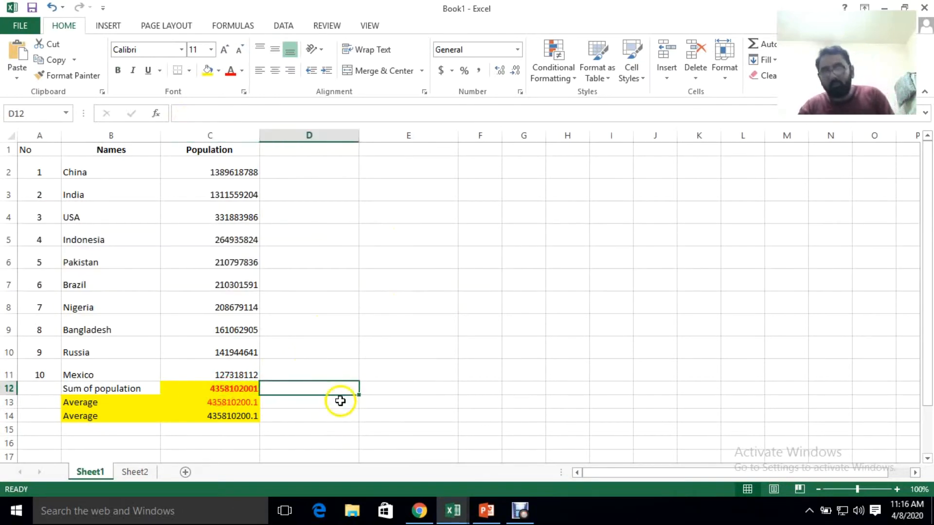
{"action": "left_click", "coordinate": [330, 423]}
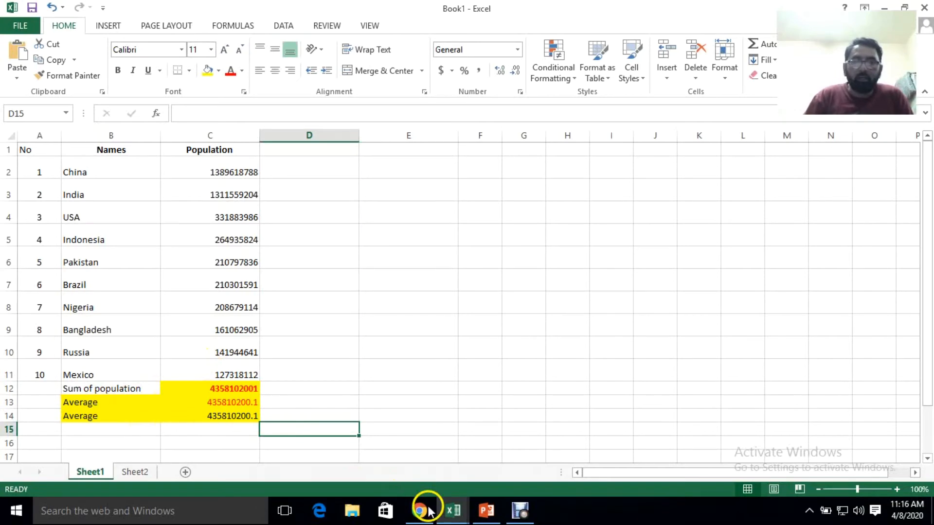
Switch to the PowerPoint lesson, start its slide show and advance past Average Function to the COUNT FUNCTION slide
{"action": "left_click", "coordinate": [488, 510]}
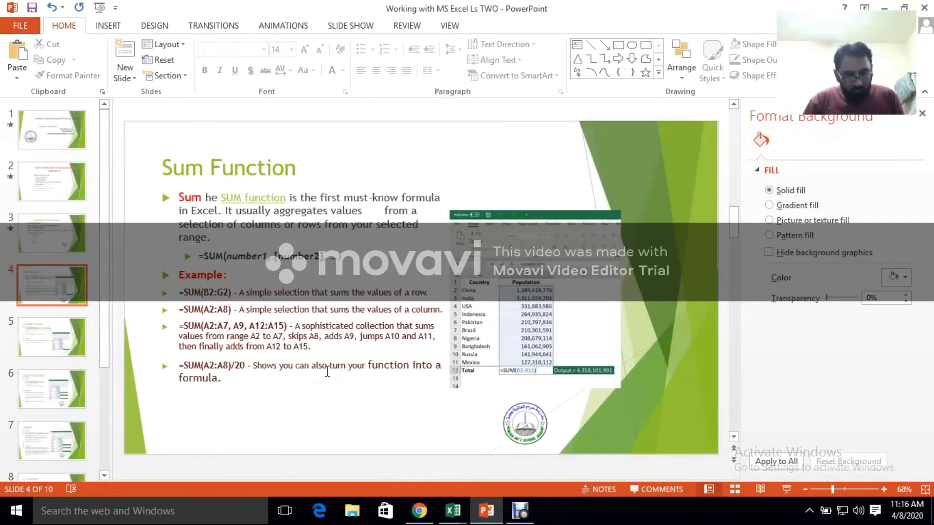
{"action": "key", "text": "F5"}
{"action": "left_click", "coordinate": [358, 359]}
{"action": "scroll", "coordinate": [359, 359], "scroll_direction": "down", "scroll_amount": 3}
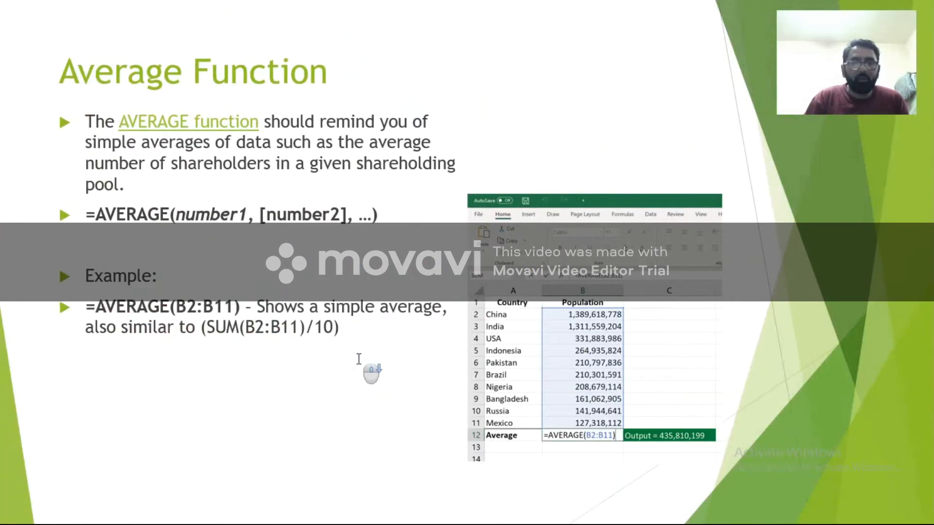
{"action": "scroll", "coordinate": [359, 359], "scroll_direction": "down", "scroll_amount": 1}
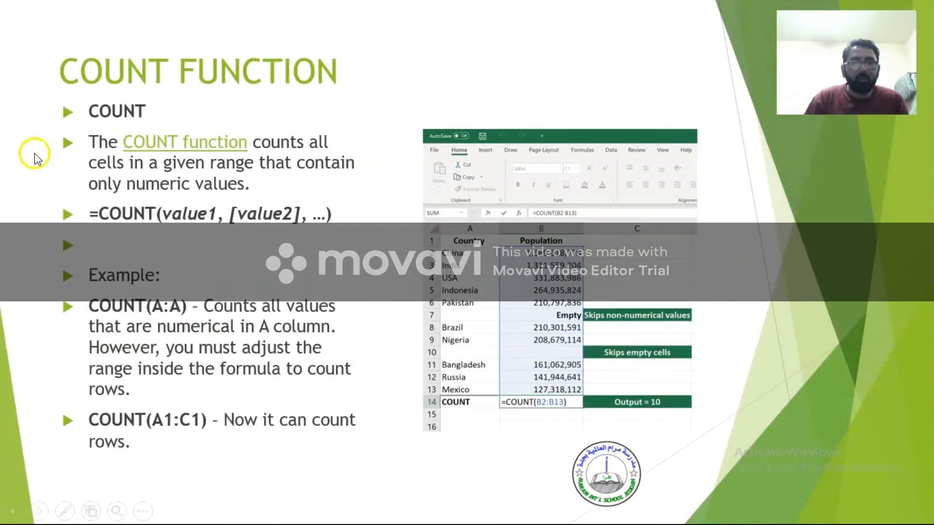
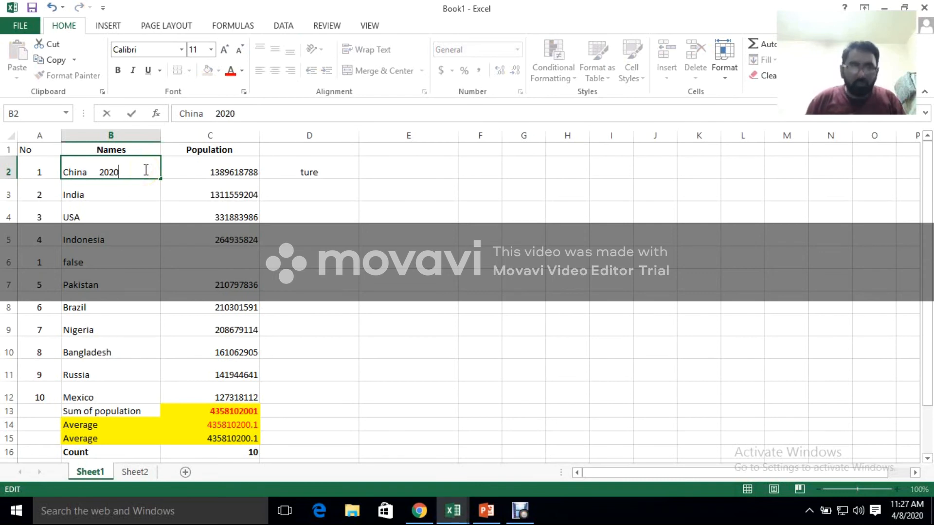
Append 2018 to India in B3 and 2017 to USA in B4, with extra spaces before each year
{"action": "left_click", "coordinate": [146, 189]}
{"action": "double_click", "coordinate": [147, 191]}
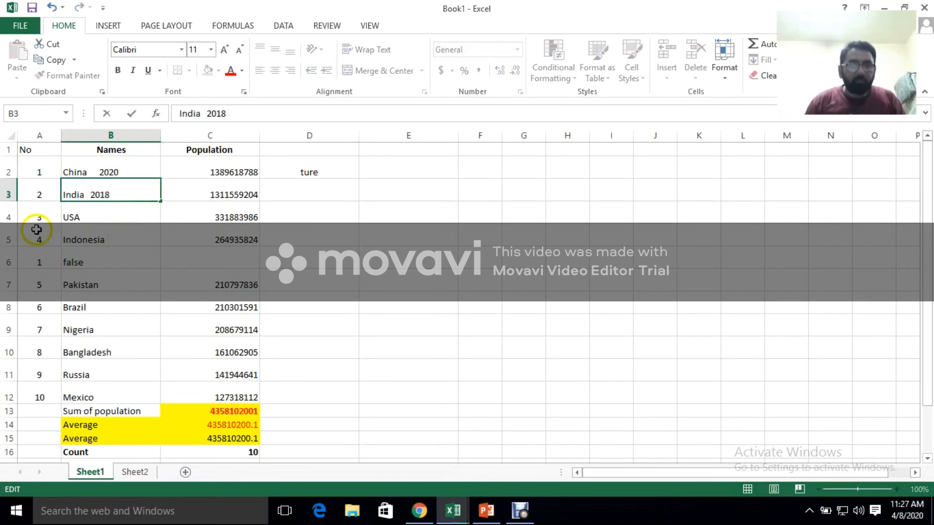
{"action": "left_click", "coordinate": [117, 213]}
{"action": "double_click", "coordinate": [116, 214]}
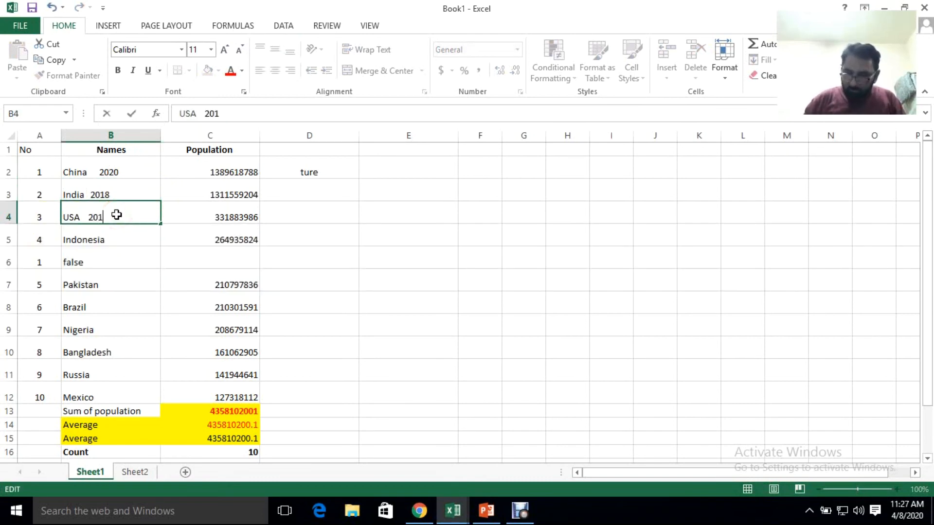
{"action": "left_click", "coordinate": [145, 286]}
{"action": "left_click", "coordinate": [139, 235]}
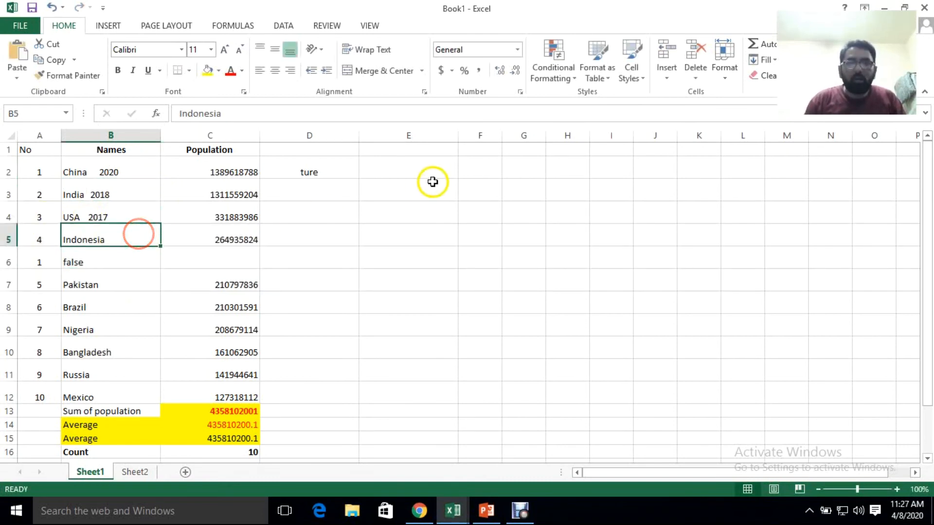
Enter the heading trim in cell E2
{"action": "left_click", "coordinate": [408, 167]}
{"action": "type", "text": "RT"}
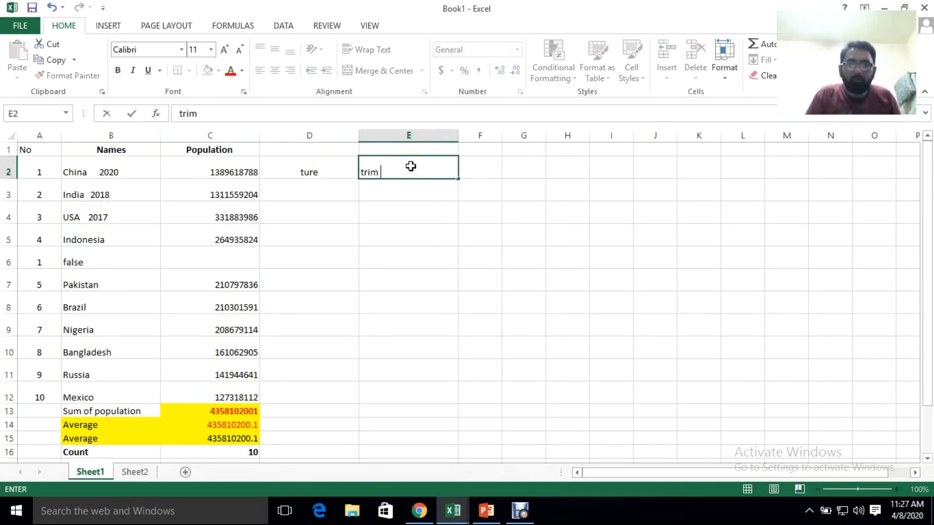
{"action": "left_click", "coordinate": [452, 198]}
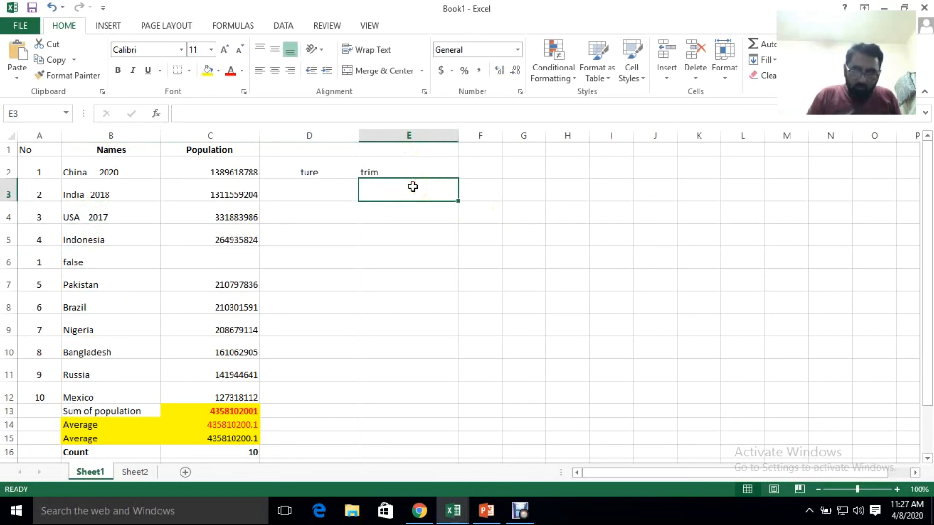
Enter =trim(B2) in E3 to remove the extra spaces from the China entry, and fill the formula down to E5
{"action": "type", "text": "=trim"}
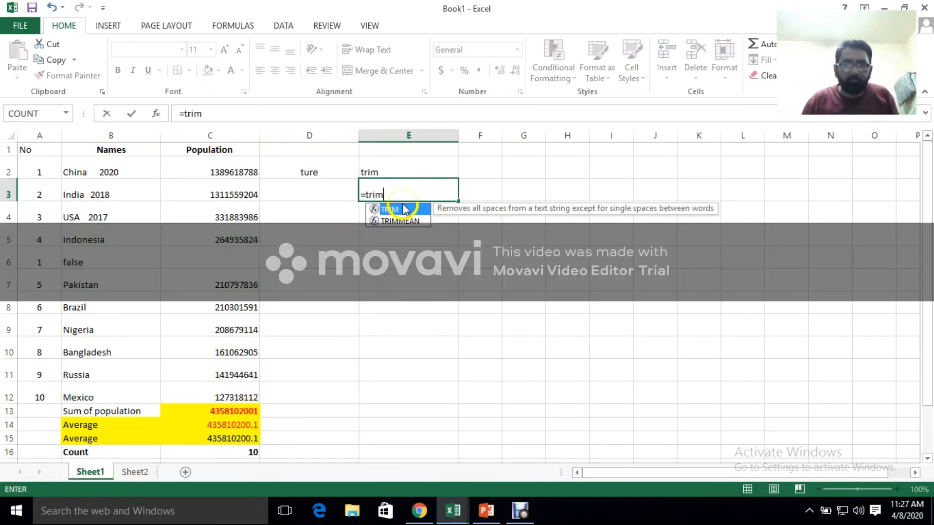
{"action": "type", "text": "("}
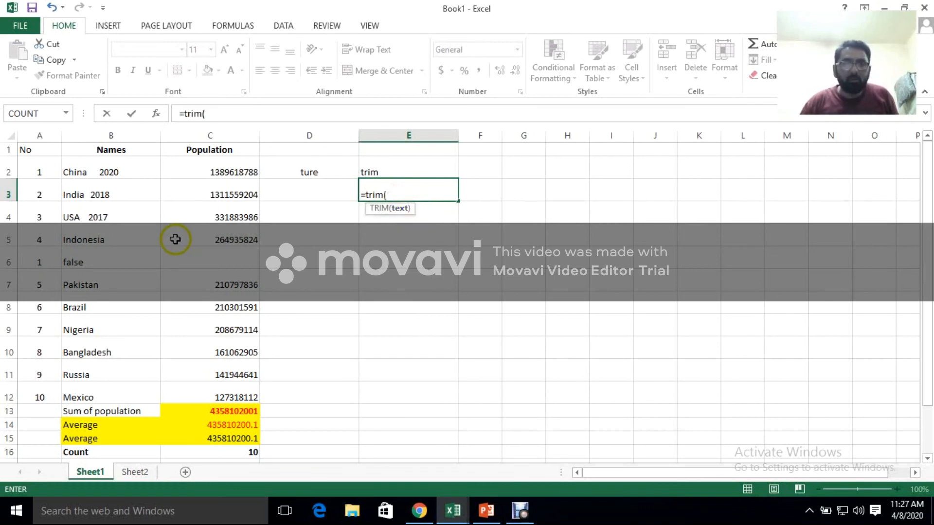
{"action": "left_click", "coordinate": [120, 173]}
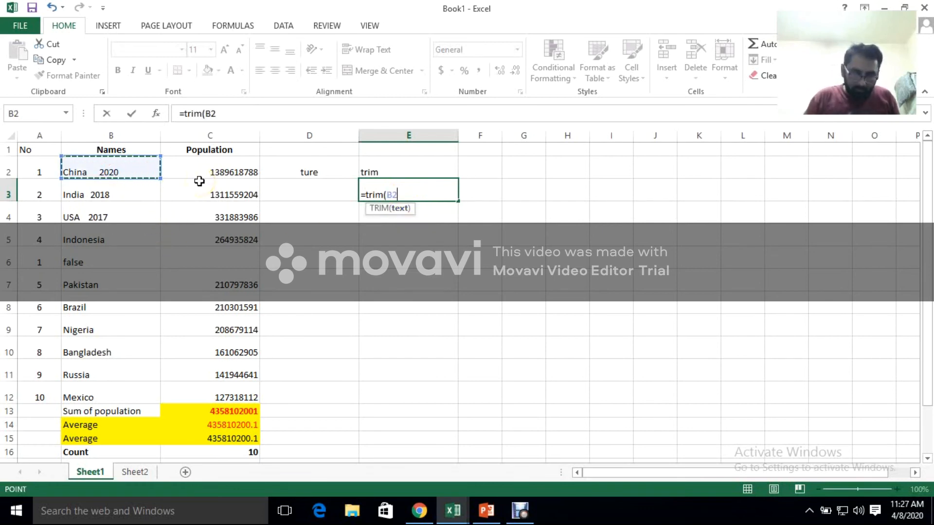
{"action": "type", "text": ")"}
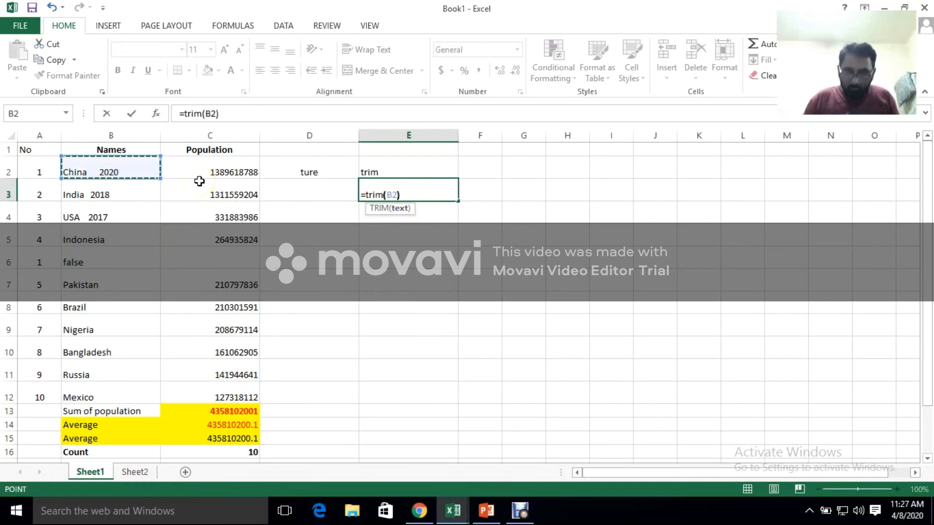
{"action": "key", "text": "Return"}
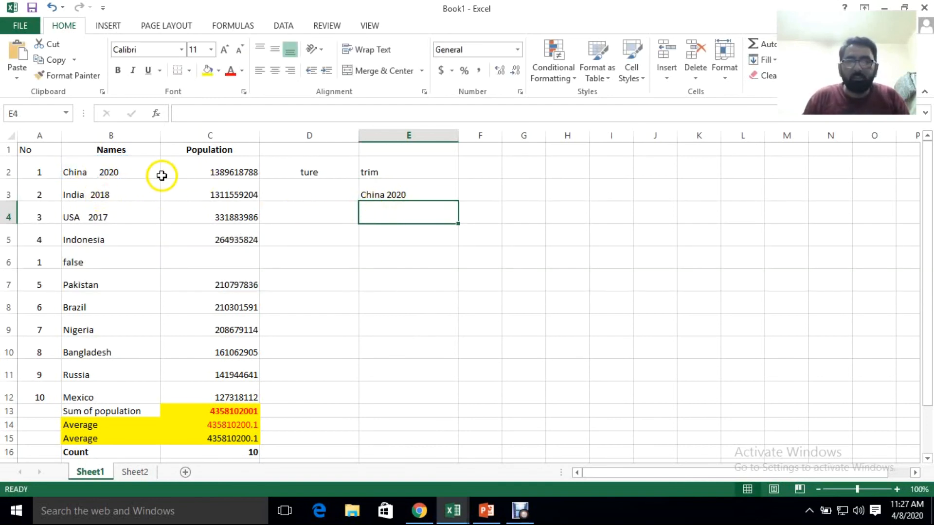
{"action": "left_click", "coordinate": [374, 193]}
{"action": "left_click_drag", "start_coordinate": [458, 200], "coordinate": [454, 246]}
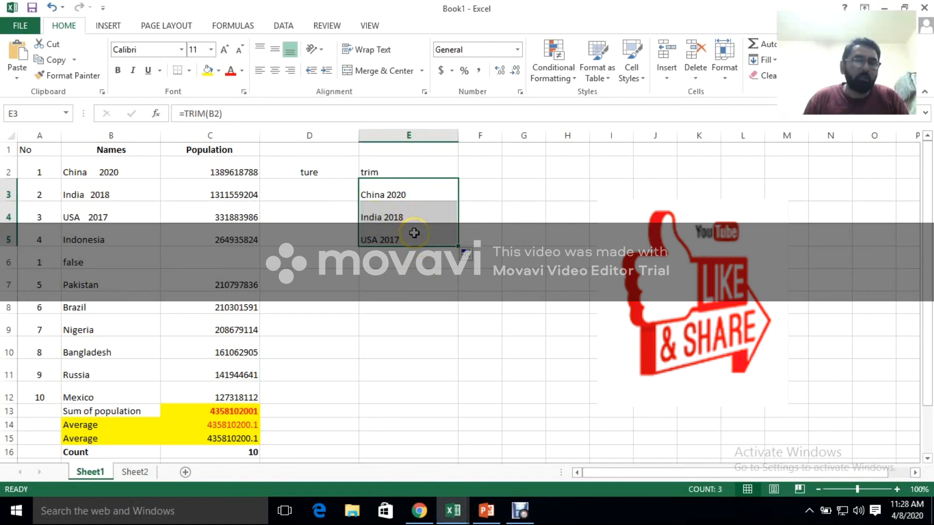
Switch to the PowerPoint lesson and review the MAX & MIN FUNCTIONS slide in full-screen slide show
{"action": "left_click", "coordinate": [483, 514]}
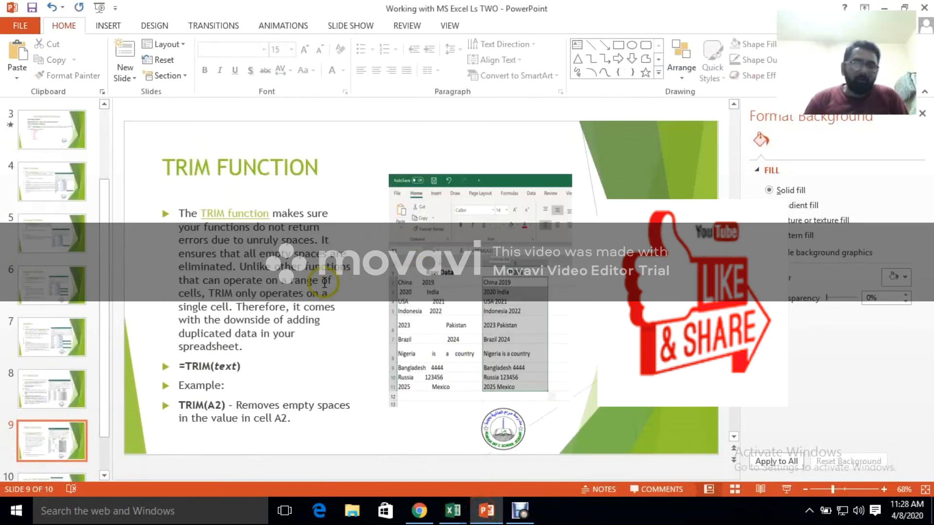
{"action": "scroll", "coordinate": [324, 284], "scroll_direction": "down", "scroll_amount": 1}
{"action": "scroll", "coordinate": [325, 284], "scroll_direction": "down", "scroll_amount": 1}
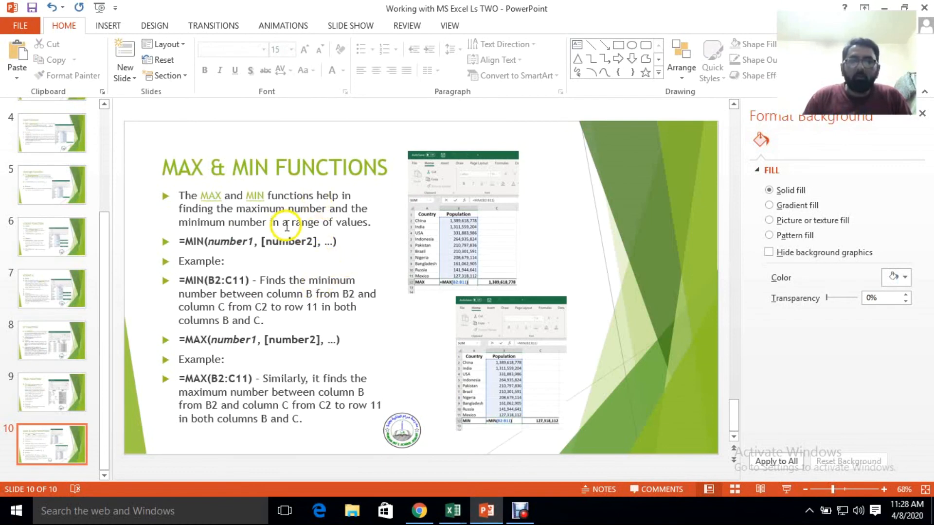
{"action": "key", "text": "F5"}
{"action": "left_click", "coordinate": [342, 256]}
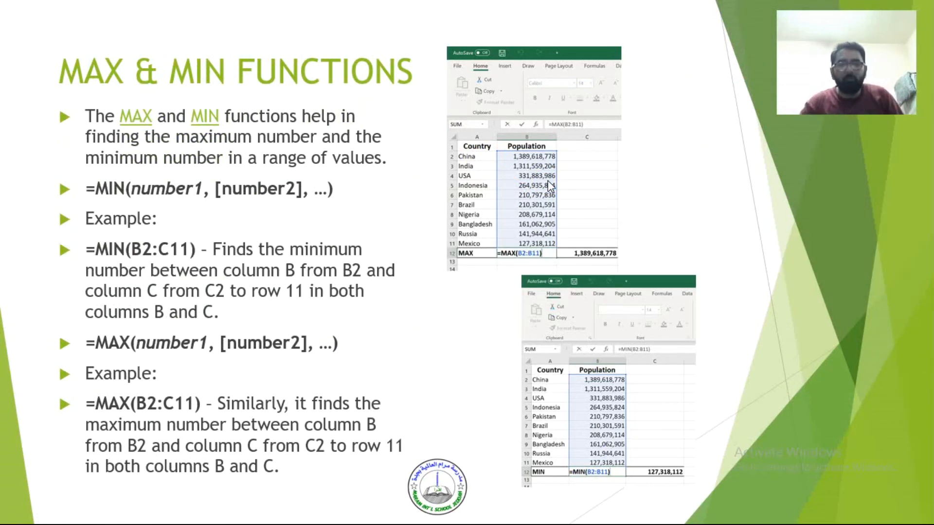
{"action": "key", "text": "Escape"}
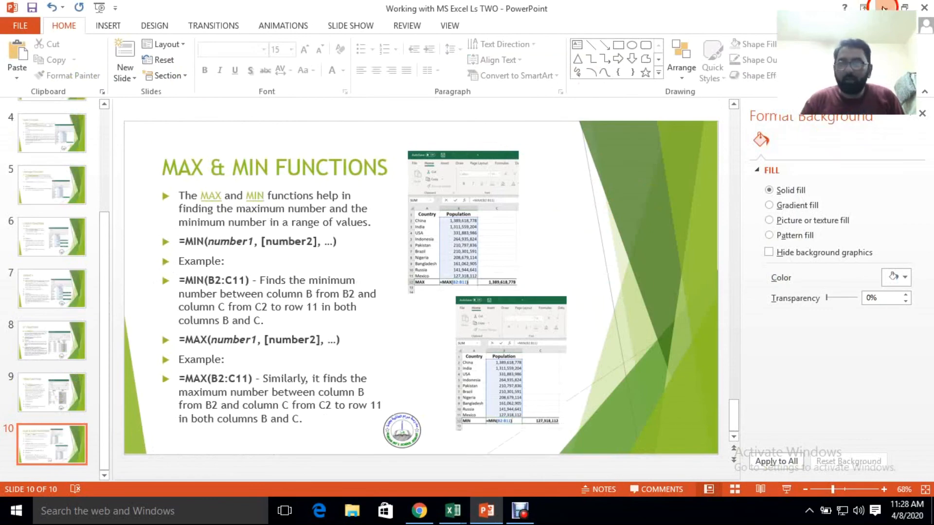
Return to the Excel workbook and enter the labels Max in E7 and Min in E8
{"action": "left_click", "coordinate": [885, 7]}
{"action": "left_click", "coordinate": [410, 287]}
{"action": "left_click", "coordinate": [404, 290]}
{"action": "type", "text": "Mz"}
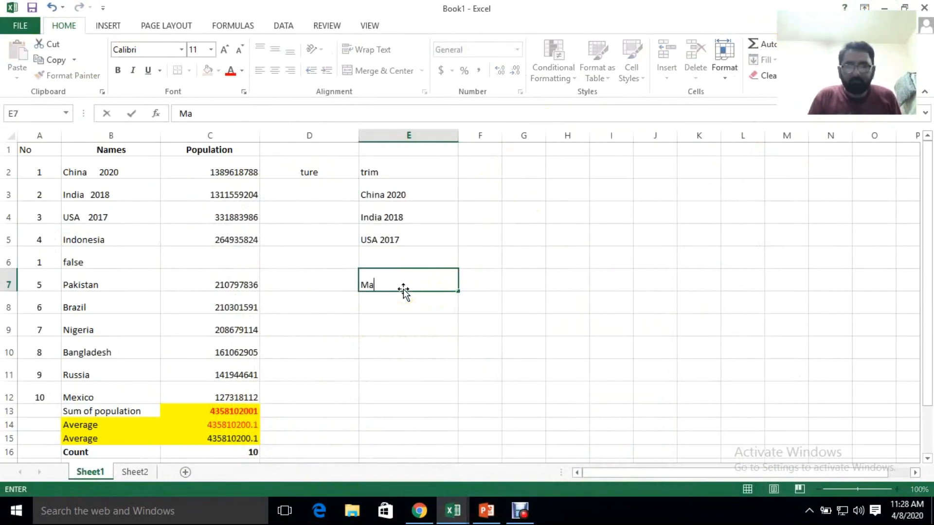
{"action": "key", "text": "Right"}
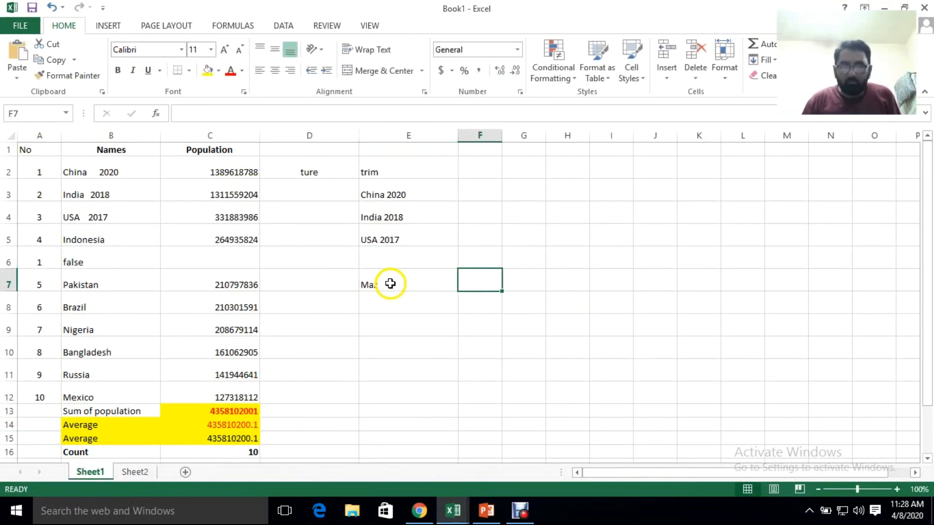
{"action": "double_click", "coordinate": [389, 284]}
{"action": "key", "text": "BackSpace"}
{"action": "type", "text": "x"}
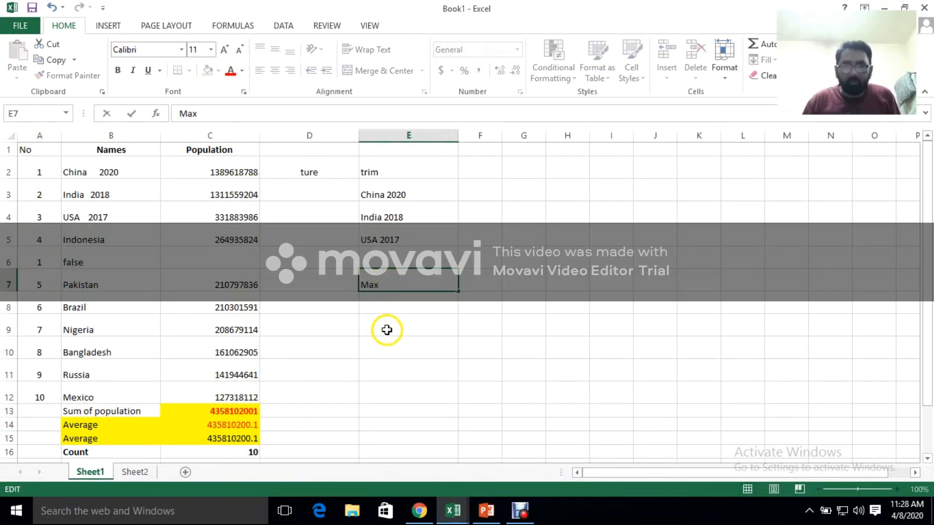
{"action": "left_click", "coordinate": [381, 303]}
{"action": "type", "text": "Mi"}
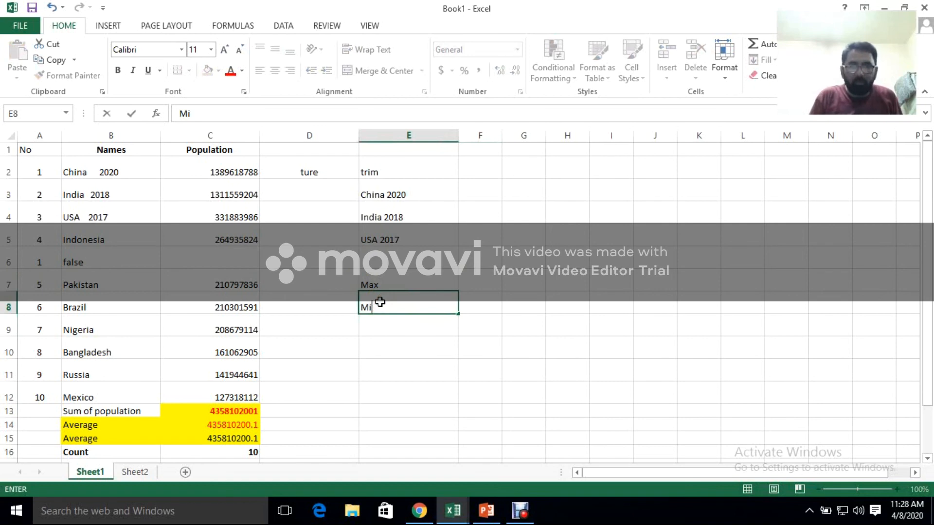
{"action": "key", "text": "Right"}
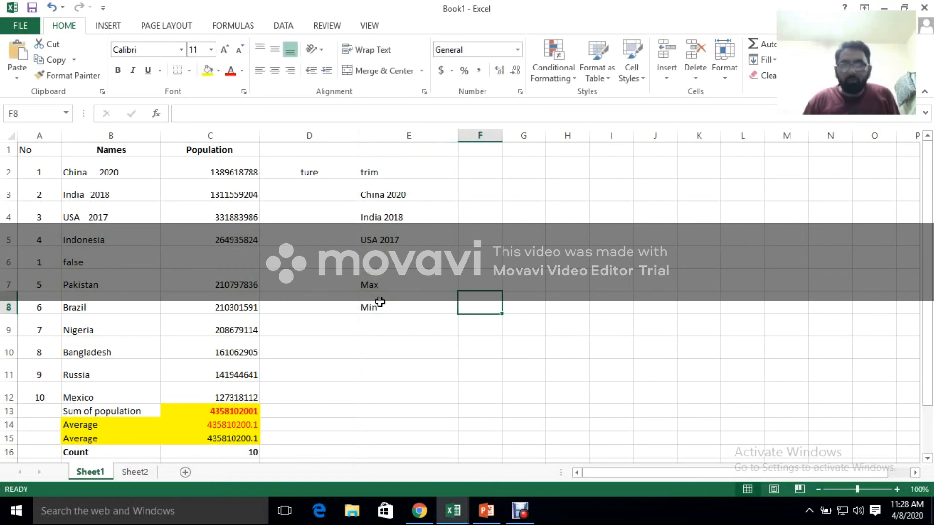
{"action": "left_click", "coordinate": [470, 281]}
{"action": "type", "text": "="}
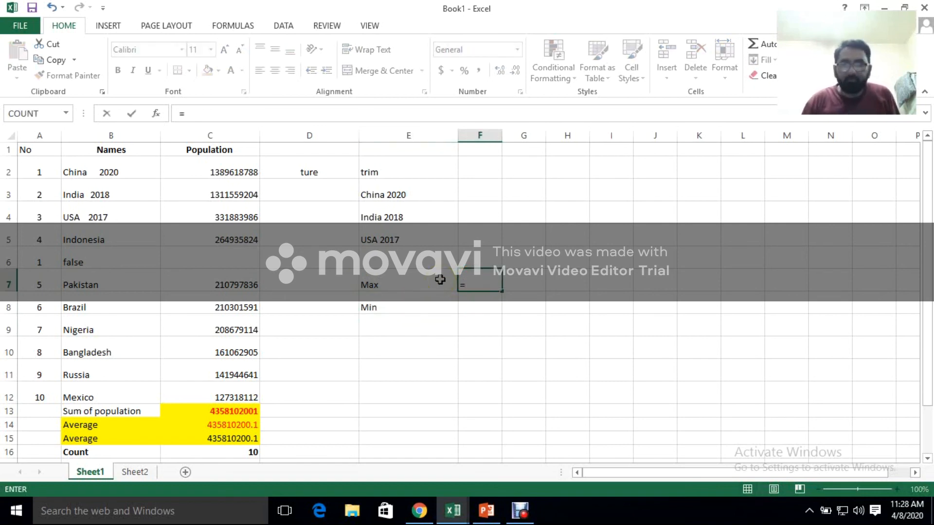
{"action": "type", "text": "max"}
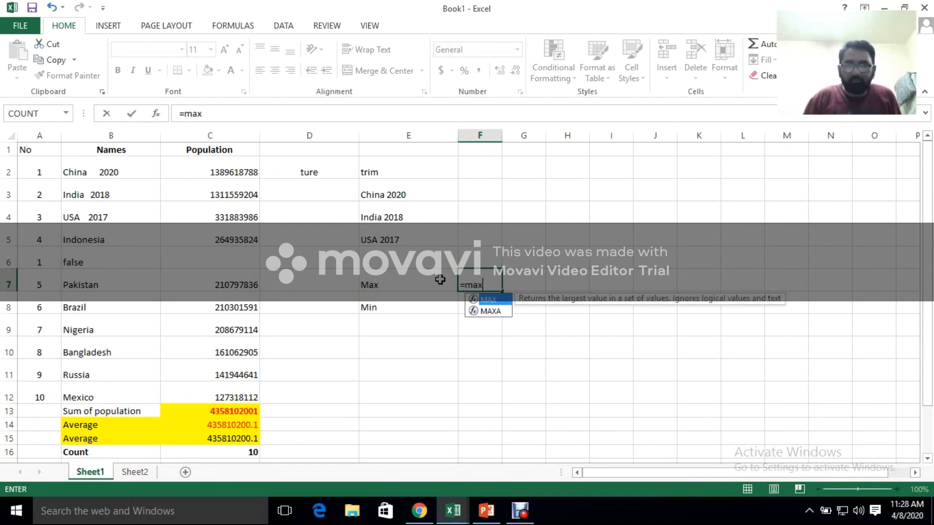
{"action": "left_click_drag", "start_coordinate": [236, 167], "coordinate": [222, 248]}
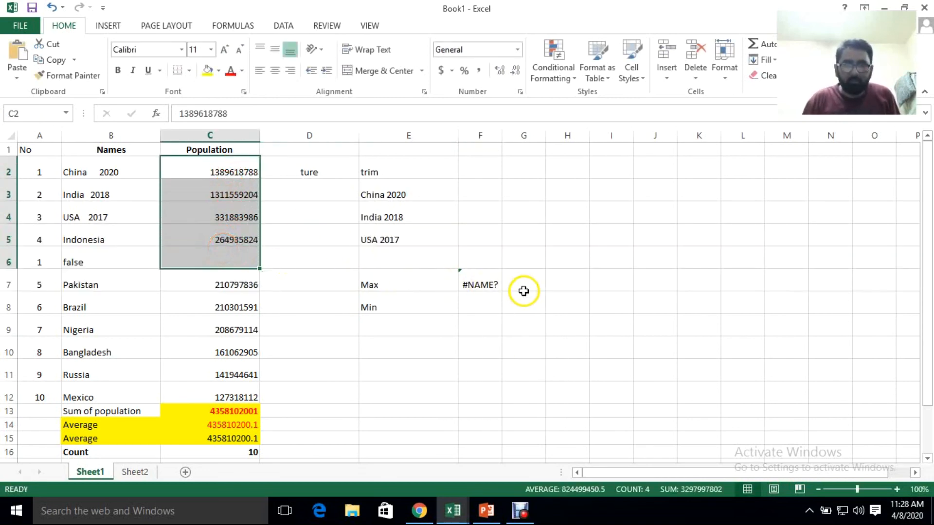
Enter the formula =max(C2:C12) in F7 to find the largest population
{"action": "left_click", "coordinate": [490, 280]}
{"action": "type", "text": "=m"}
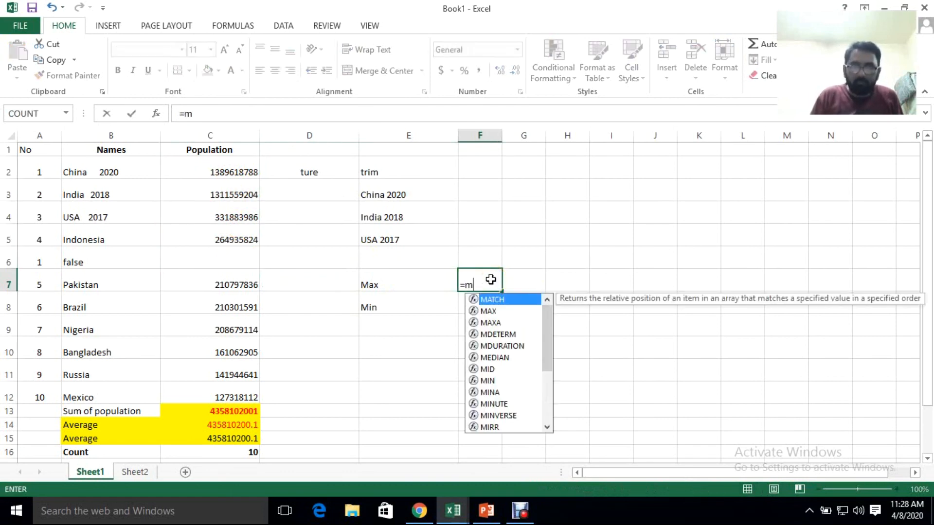
{"action": "type", "text": "ax("}
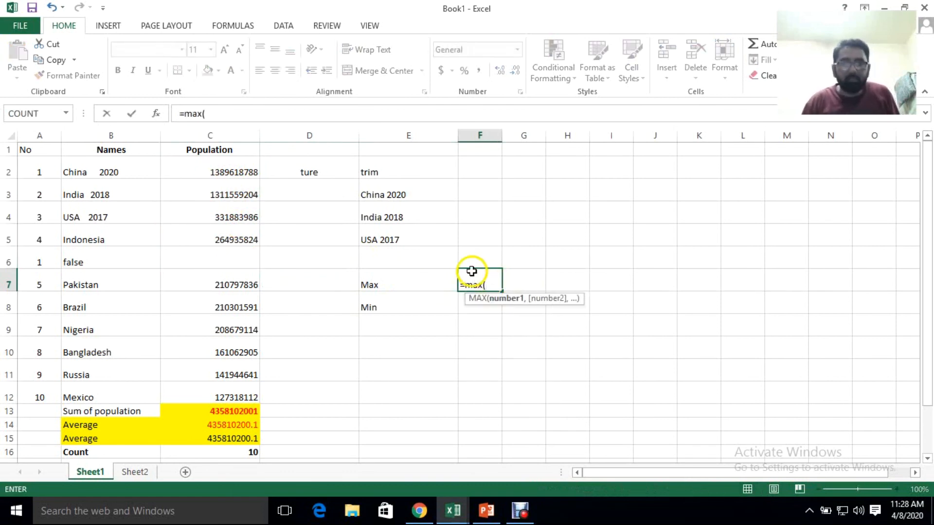
{"action": "left_click_drag", "start_coordinate": [244, 173], "coordinate": [235, 392]}
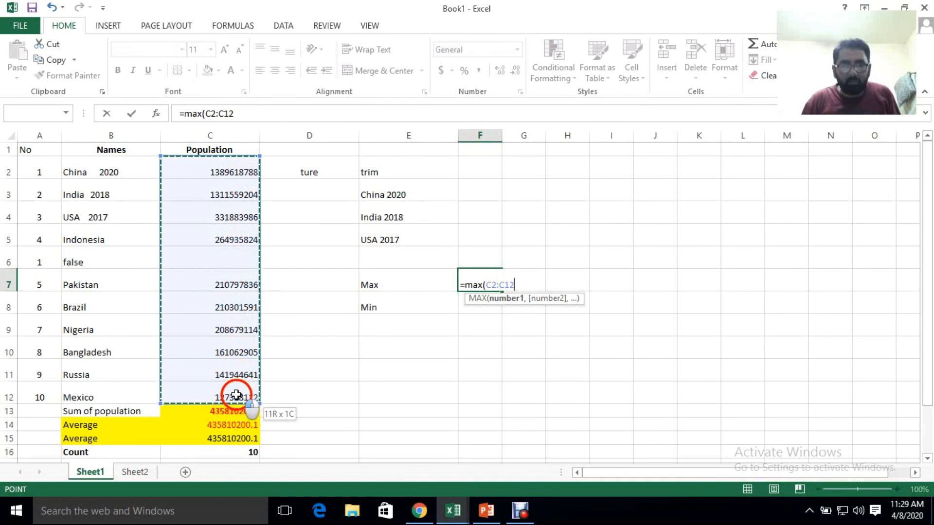
{"action": "key", "text": "Return"}
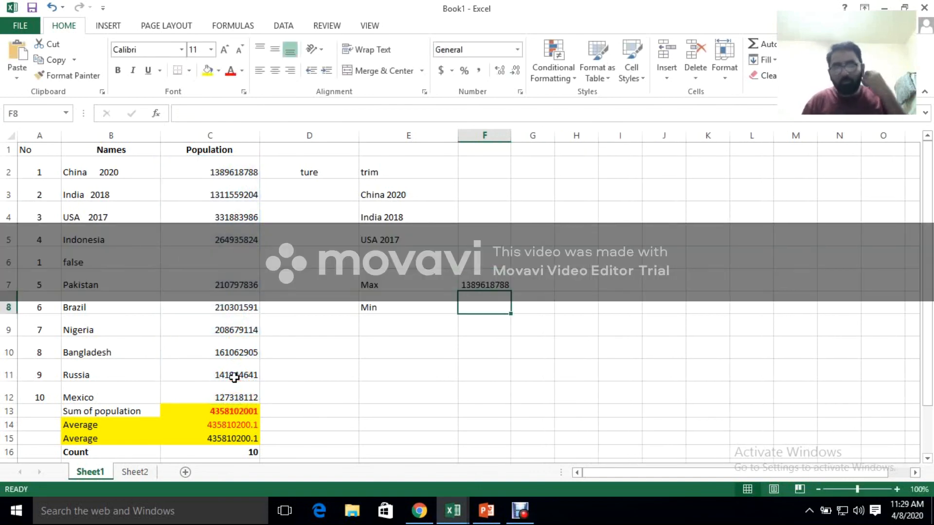
Enter a MIN formula over C2:C12 in F8 to find the smallest population
{"action": "left_click", "coordinate": [488, 314]}
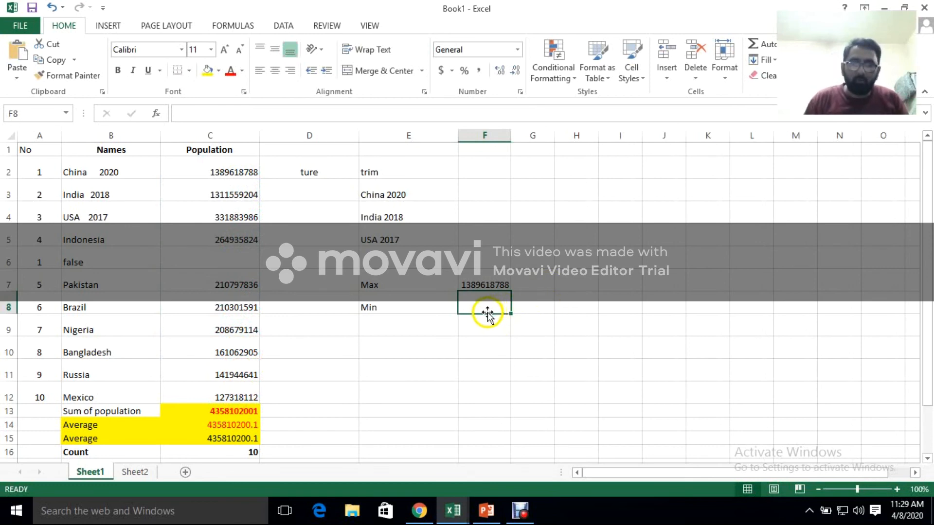
{"action": "type", "text": "="}
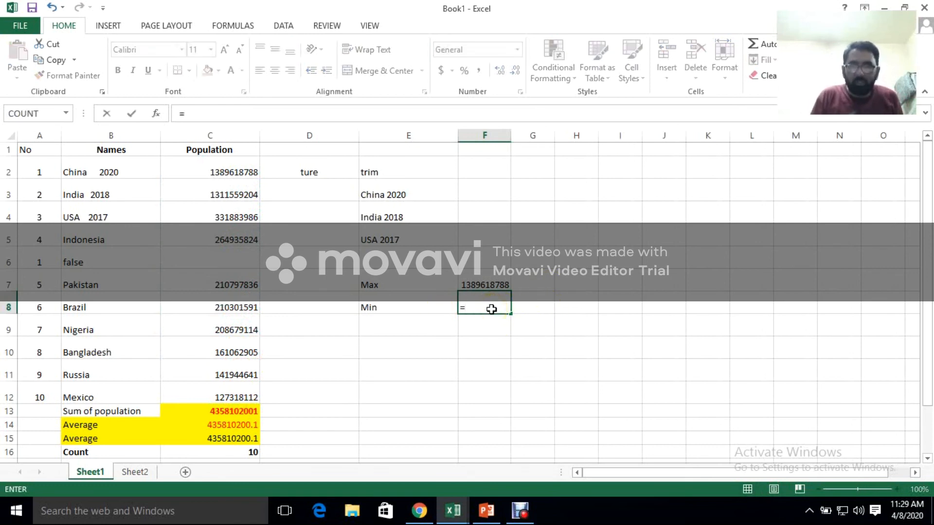
{"action": "type", "text": "min("}
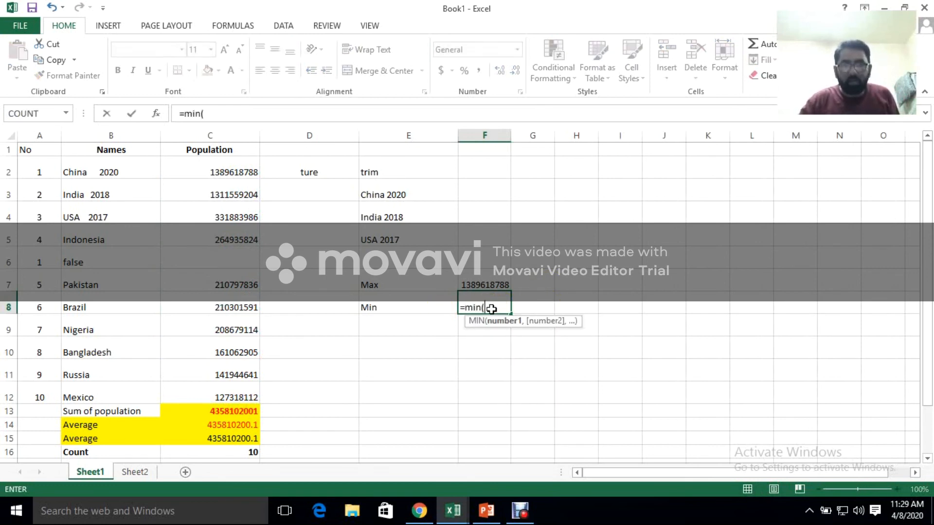
{"action": "left_click_drag", "start_coordinate": [228, 172], "coordinate": [225, 386]}
{"action": "key", "text": "Return"}
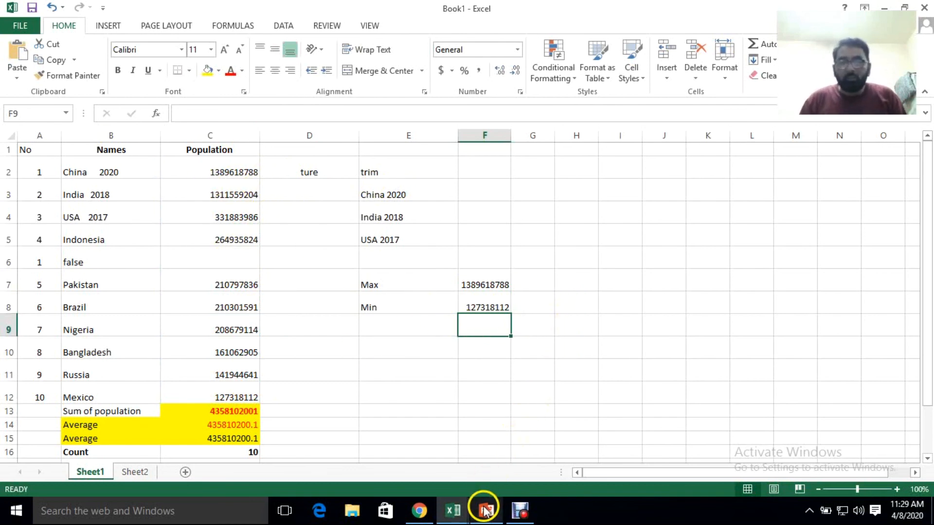
Switch to the PowerPoint lesson, start its slide show from the first slide and advance to the Sum Function slide
{"action": "left_click", "coordinate": [483, 511]}
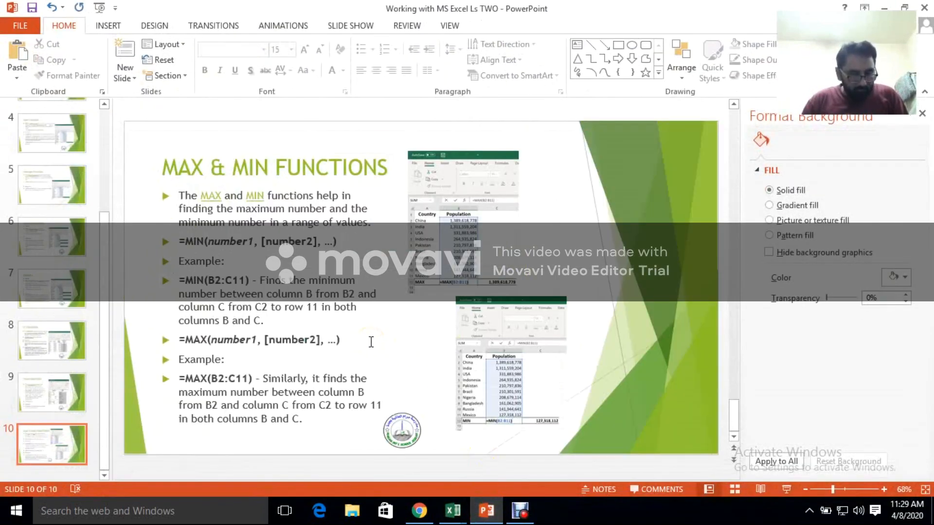
{"action": "key", "text": "F5"}
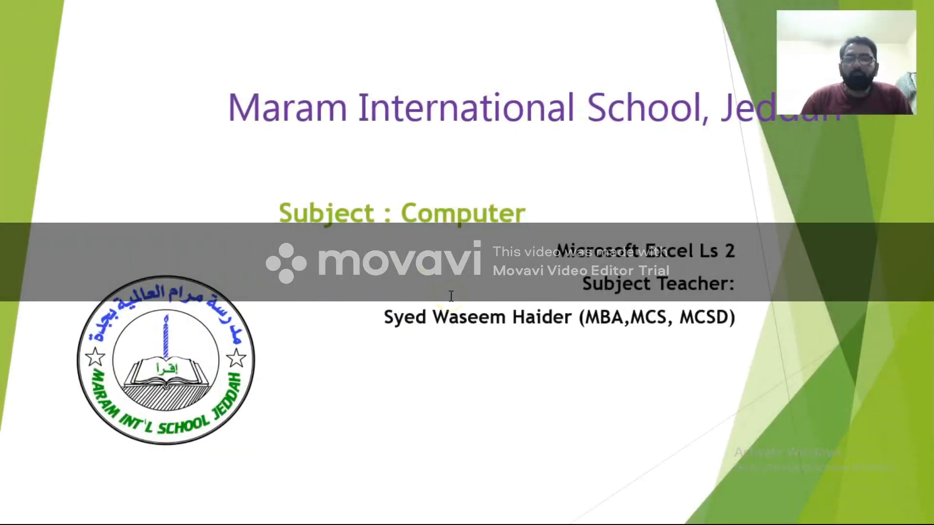
{"action": "key", "text": "Right"}
{"action": "key", "text": "Right"}
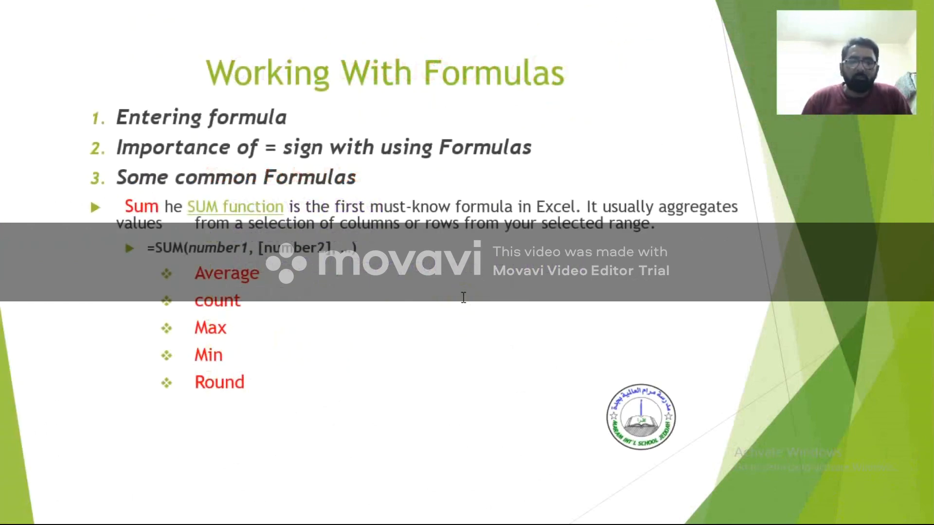
{"action": "key", "text": "Right"}
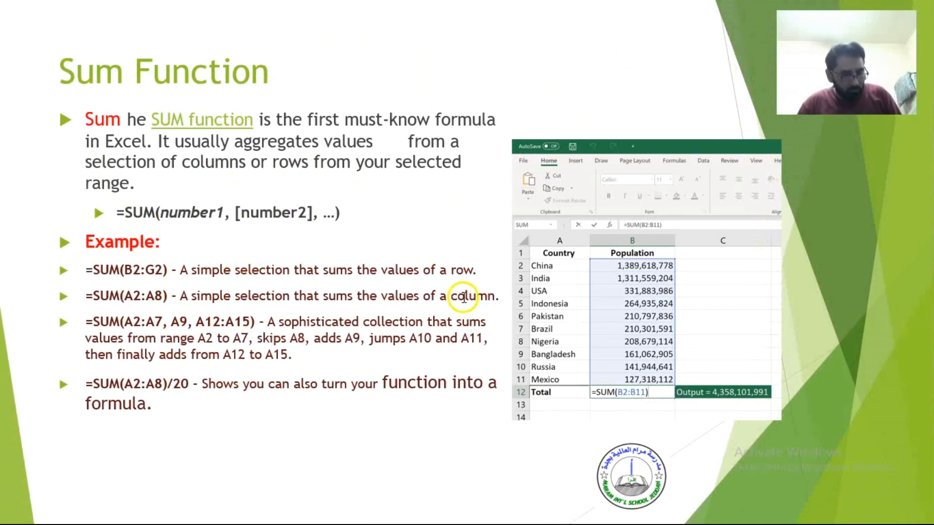
End the slide show and switch to the Book1 workbook in Excel, where the population averages are
{"action": "key", "text": "Escape"}
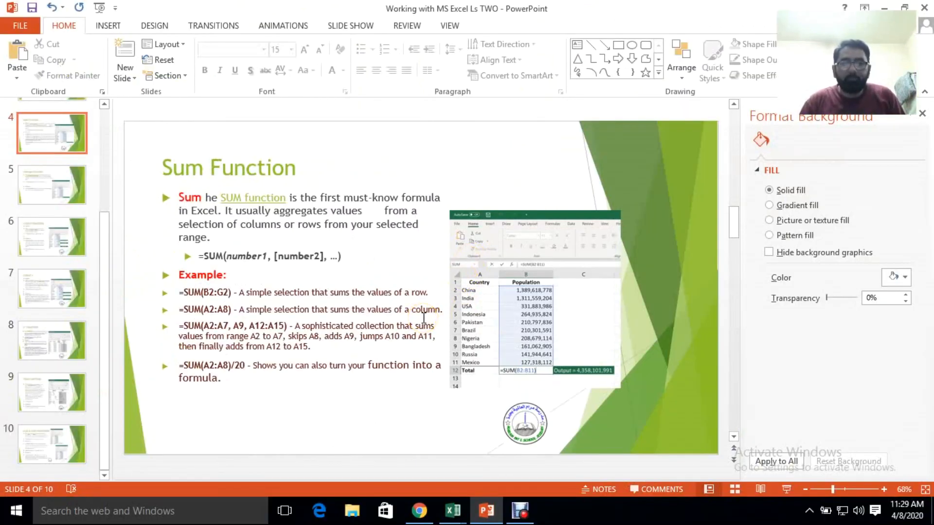
{"action": "left_click", "coordinate": [469, 498]}
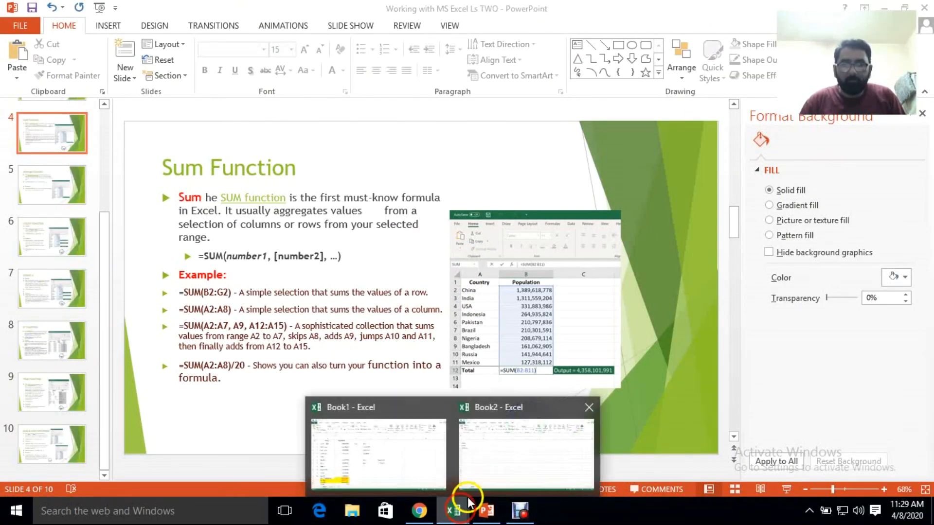
{"action": "left_click", "coordinate": [486, 455]}
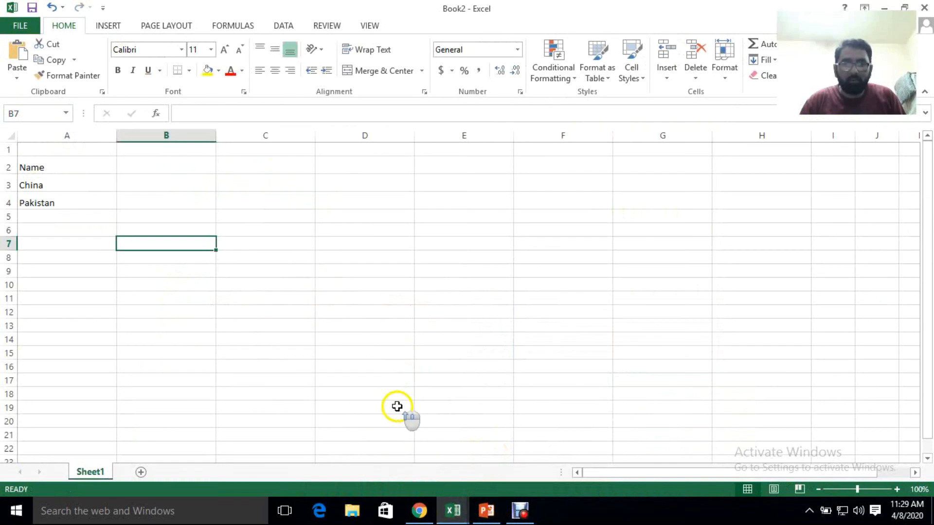
{"action": "left_click", "coordinate": [450, 510]}
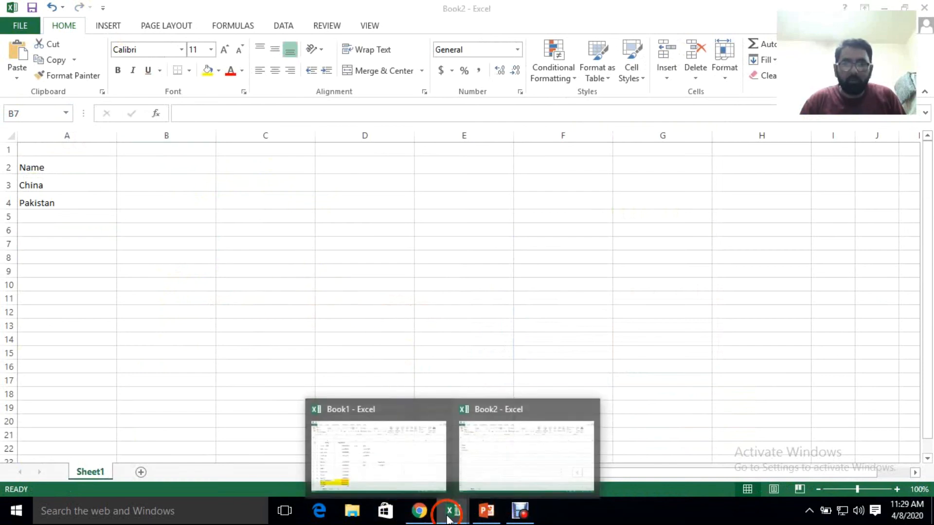
{"action": "left_click", "coordinate": [405, 478]}
{"action": "left_click", "coordinate": [386, 396]}
{"action": "scroll", "coordinate": [312, 435], "scroll_direction": "down", "scroll_amount": 2}
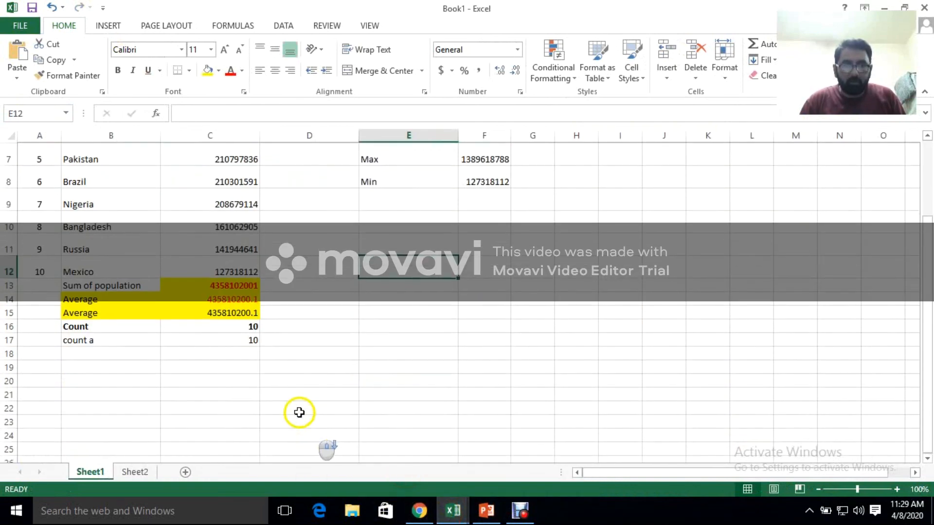
{"action": "left_click_drag", "start_coordinate": [259, 141], "coordinate": [259, 141]}
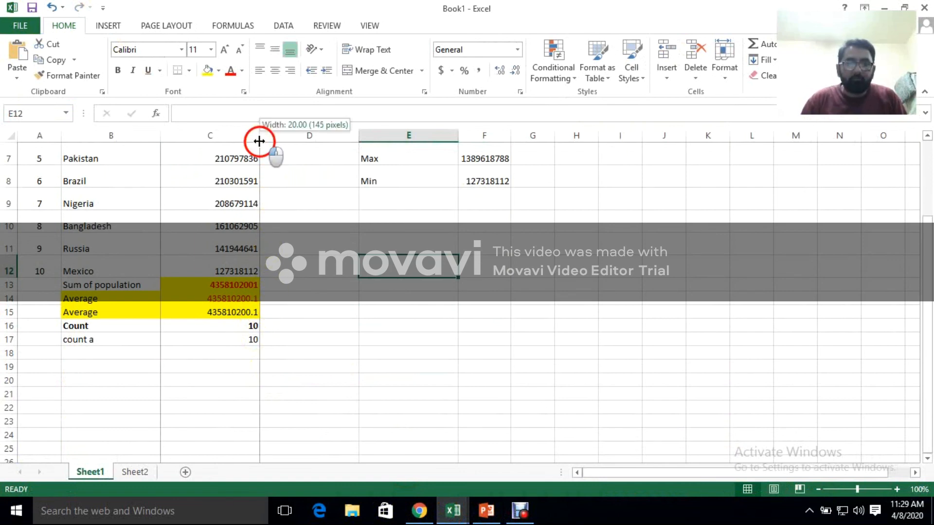
{"action": "left_click", "coordinate": [288, 301]}
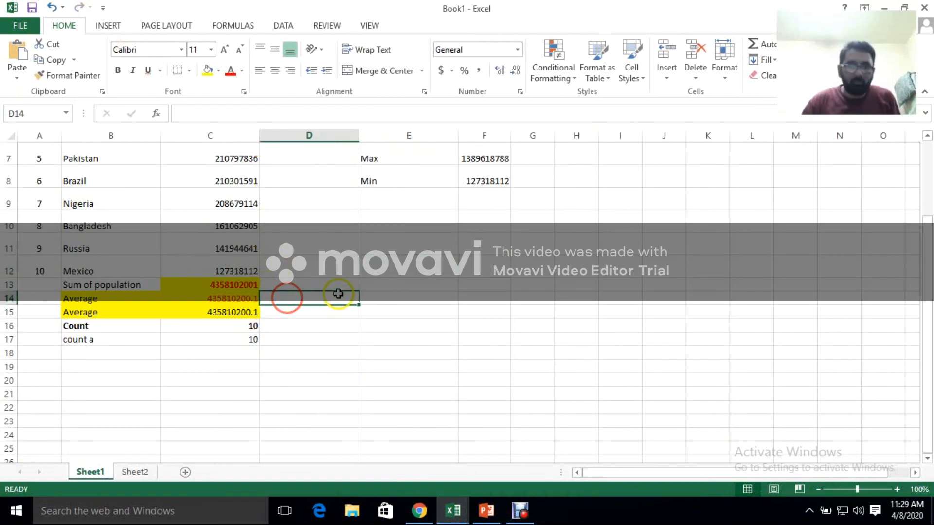
{"action": "type", "text": "=roun"}
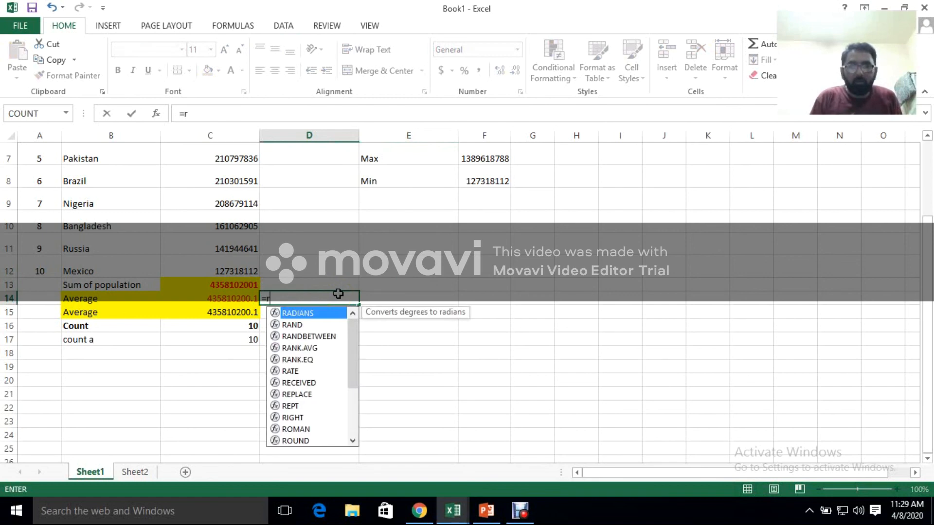
{"action": "left_click", "coordinate": [257, 136]}
Widen column C and center its contents horizontally
{"action": "left_click_drag", "start_coordinate": [260, 136], "coordinate": [293, 139]}
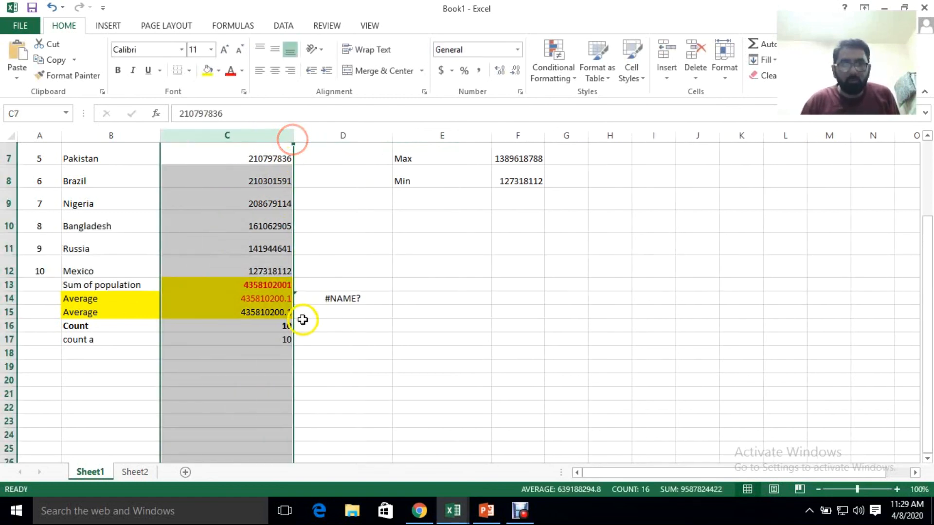
{"action": "left_click", "coordinate": [250, 312]}
{"action": "left_click", "coordinate": [269, 138]}
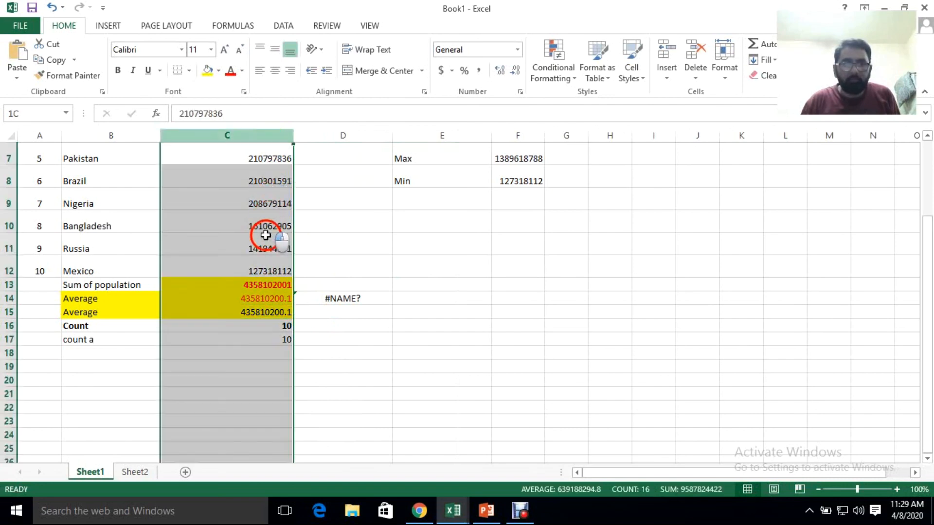
{"action": "left_click", "coordinate": [275, 71]}
{"action": "left_click", "coordinate": [307, 355]}
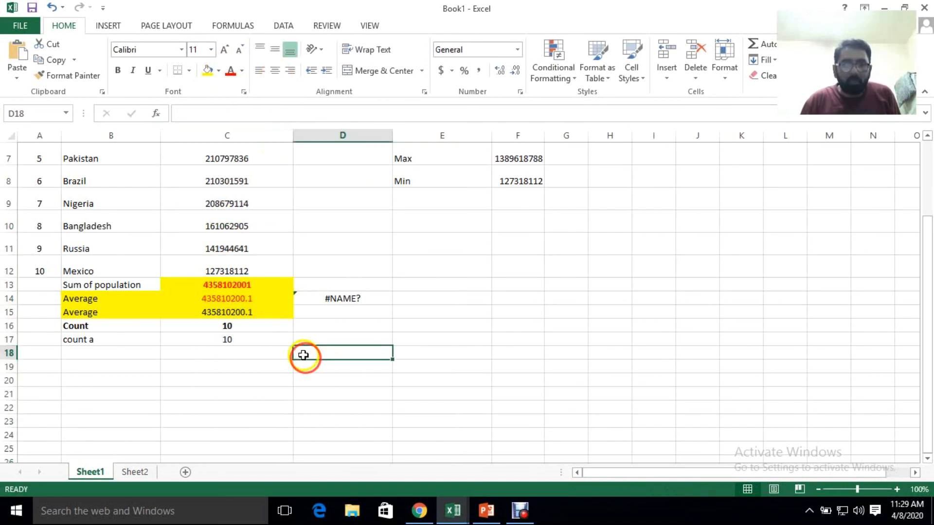
Clear D14 and enter the formula =round(C14,0) to round the average to a whole number
{"action": "left_click", "coordinate": [351, 302]}
{"action": "key", "text": "Delete"}
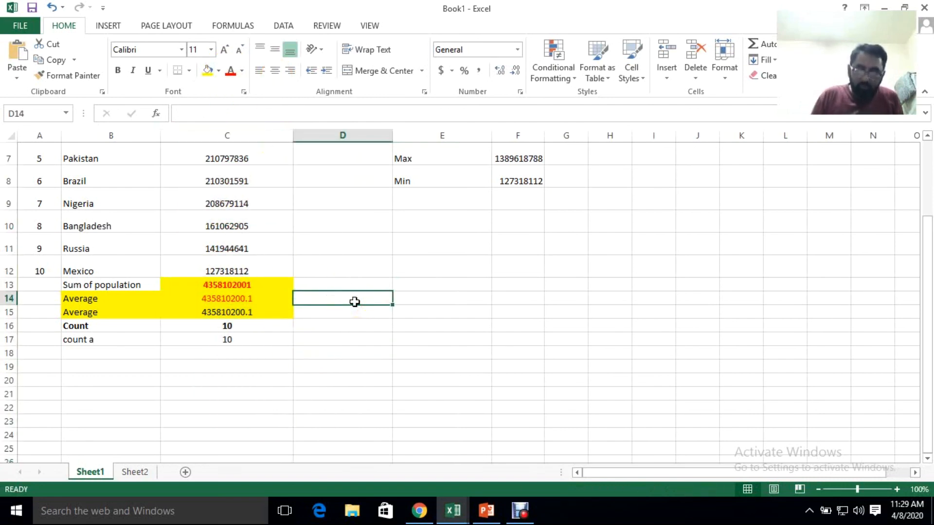
{"action": "type", "text": "=ro"}
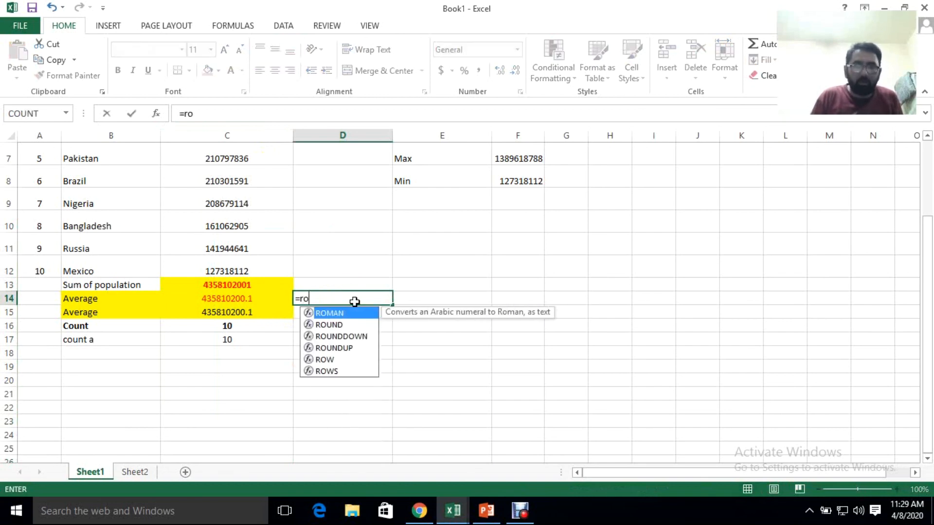
{"action": "type", "text": "und("}
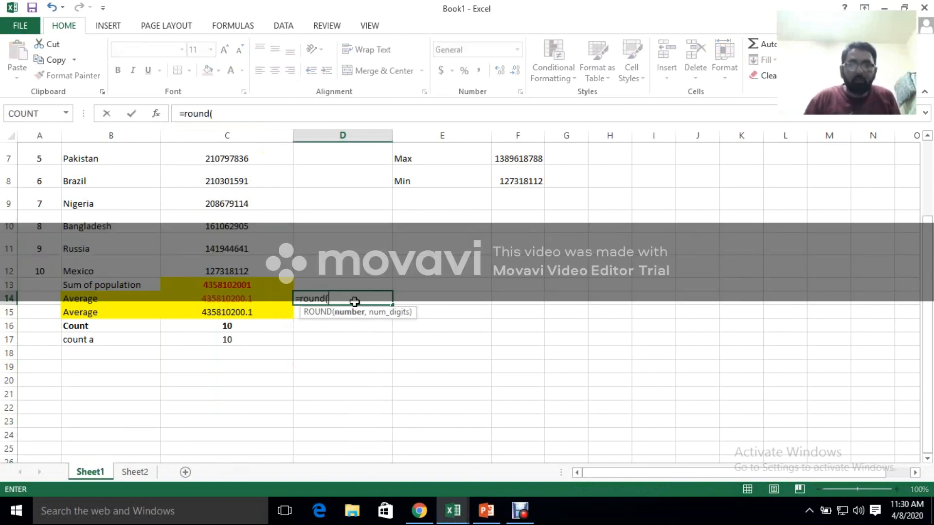
{"action": "left_click", "coordinate": [254, 299]}
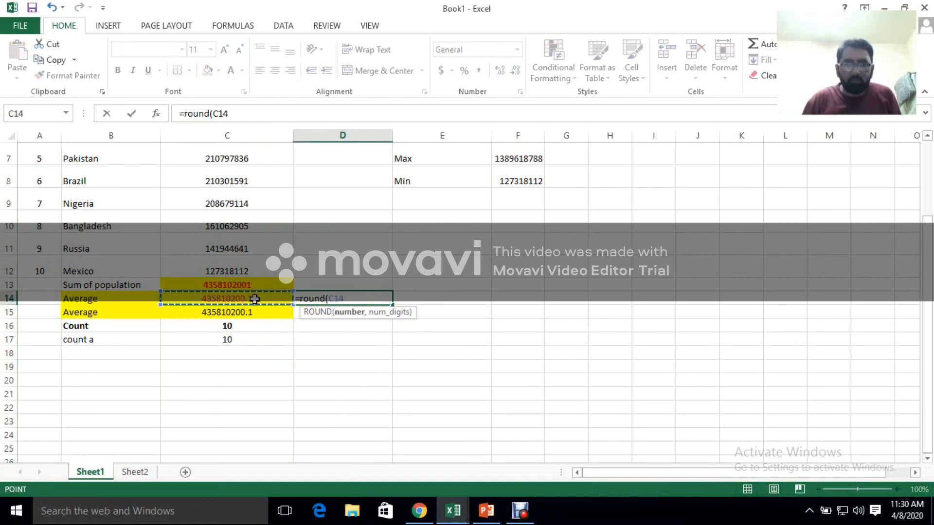
{"action": "type", "text": ",0"}
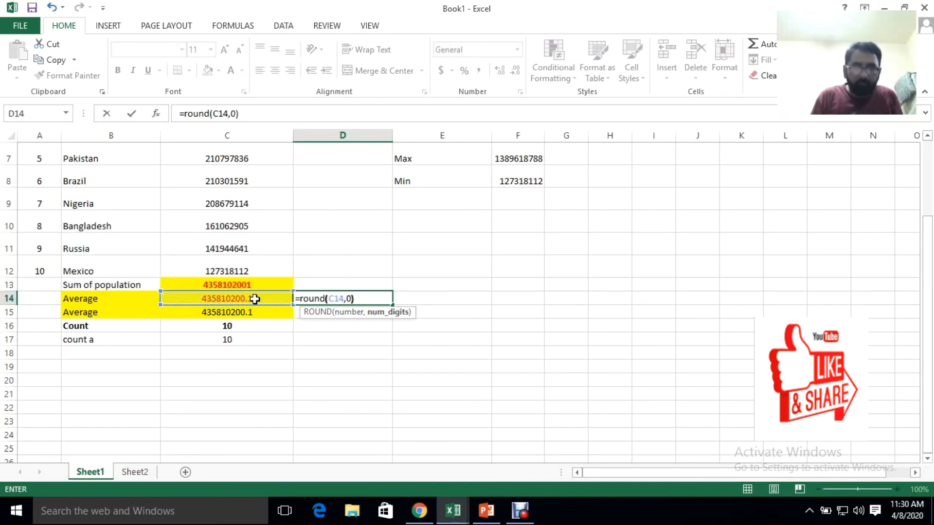
{"action": "key", "text": "Return"}
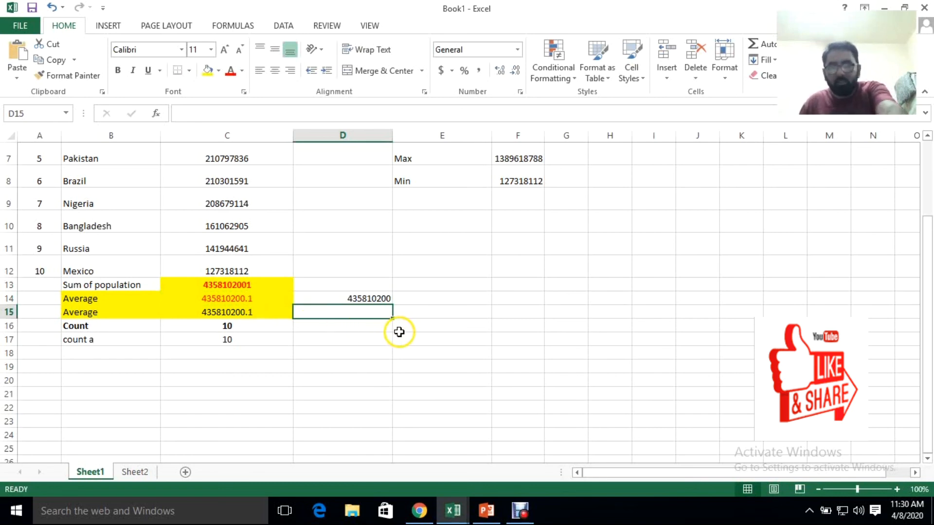
Change the formula in D14 to round C14 to 2 digits and widen column D
{"action": "left_click", "coordinate": [354, 299]}
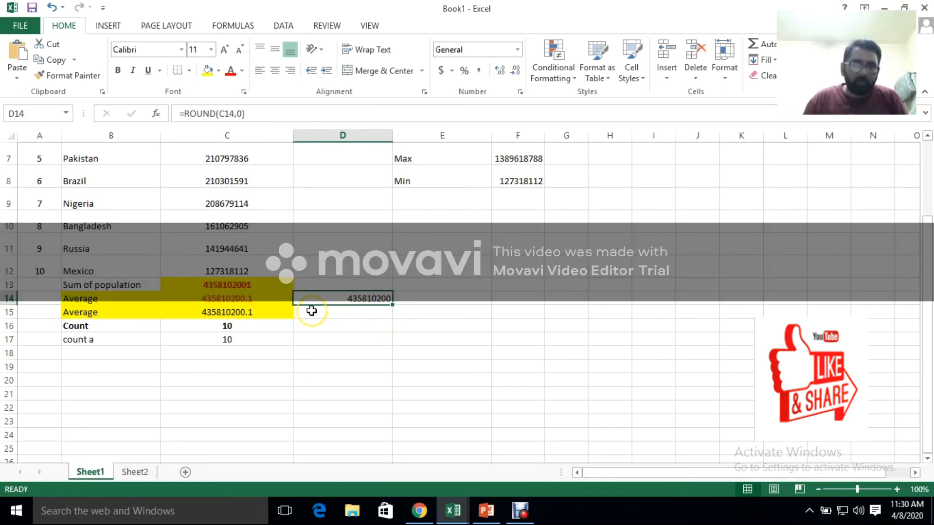
{"action": "left_click", "coordinate": [364, 307]}
{"action": "left_click", "coordinate": [364, 297]}
{"action": "double_click", "coordinate": [368, 297]}
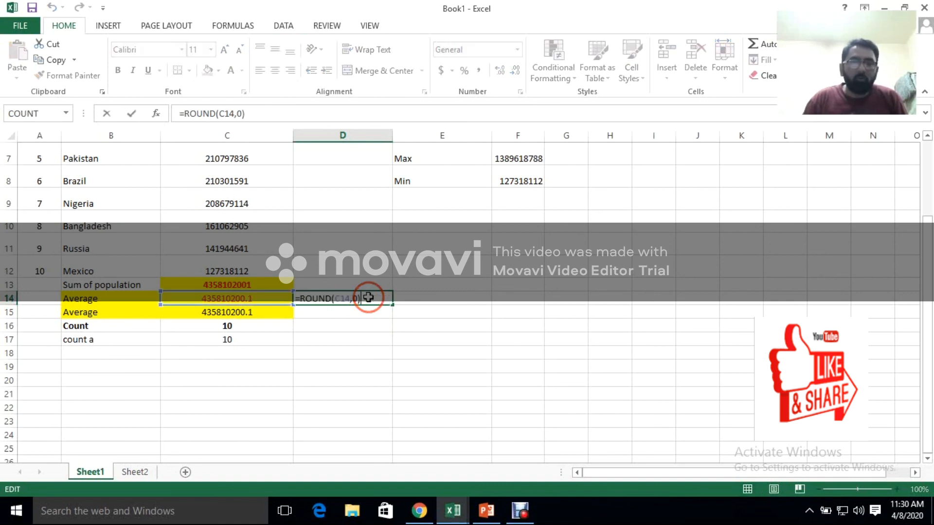
{"action": "key", "text": "BackSpace"}
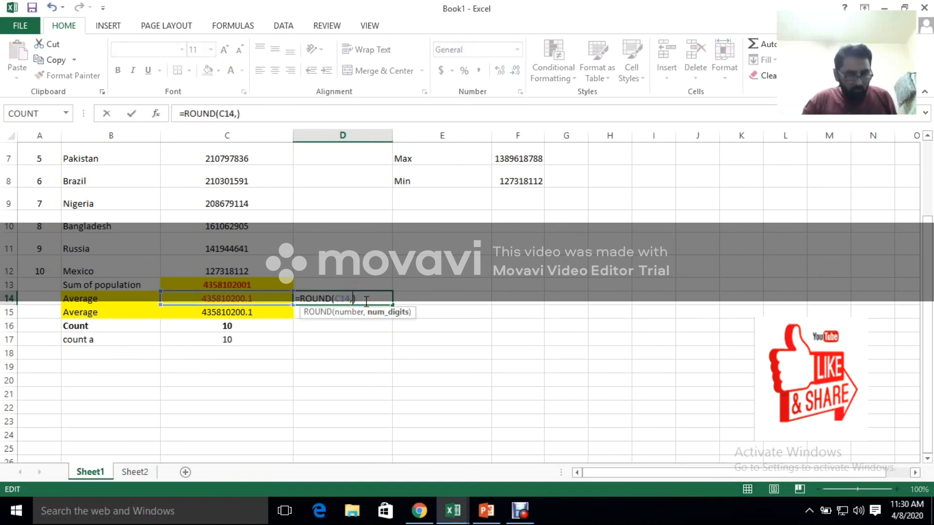
{"action": "type", "text": "2"}
{"action": "key", "text": "Return"}
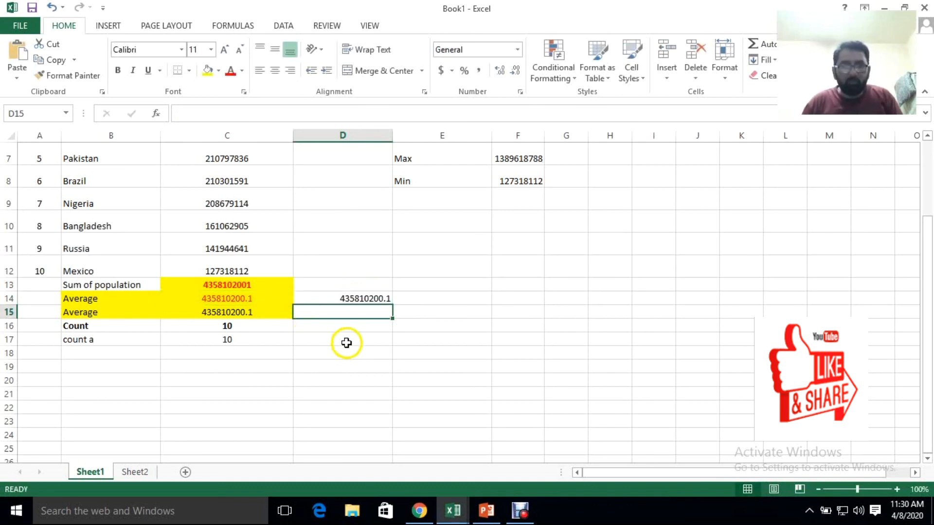
{"action": "left_click", "coordinate": [371, 299]}
{"action": "left_click_drag", "start_coordinate": [393, 136], "coordinate": [421, 137]}
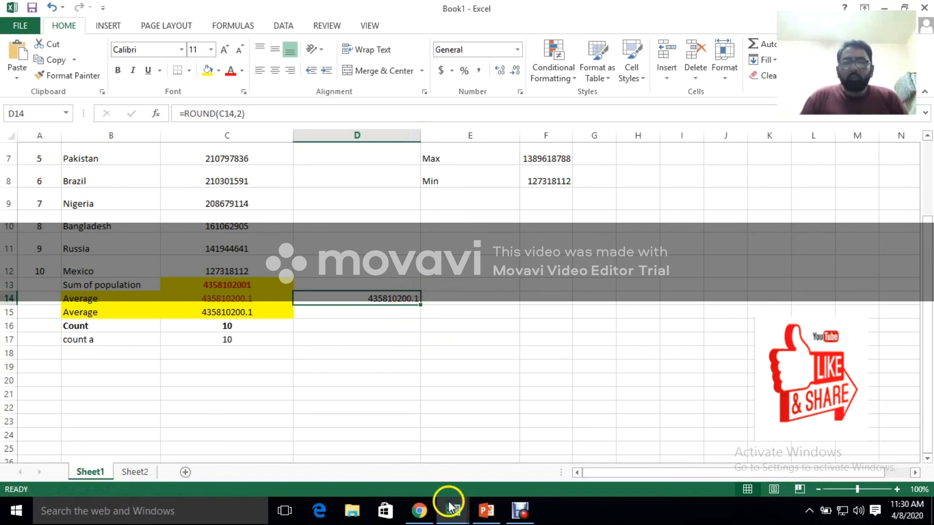
Switch to the PowerPoint lesson, review its slide show from the first slide through the TRIM Function slide, and end the show
{"action": "left_click", "coordinate": [484, 509]}
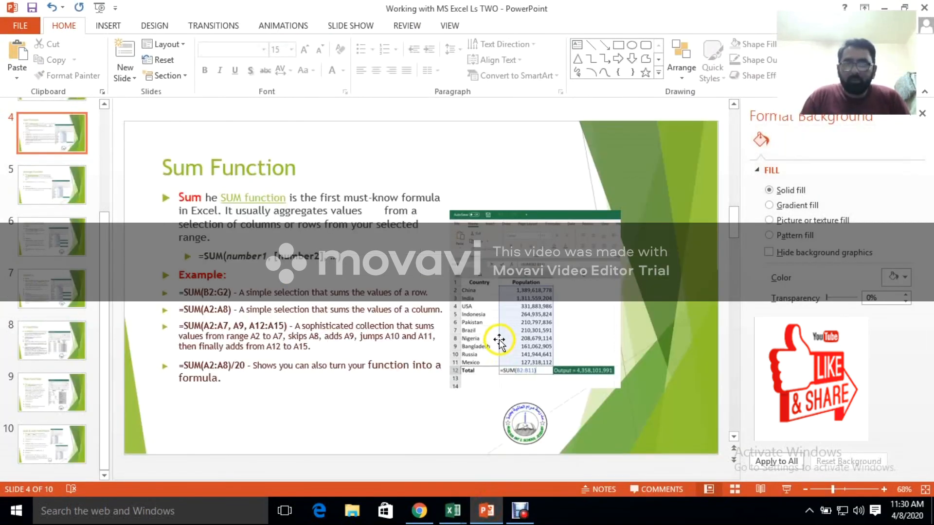
{"action": "scroll", "coordinate": [501, 384], "scroll_direction": "down", "scroll_amount": 2}
{"action": "scroll", "coordinate": [485, 374], "scroll_direction": "down", "scroll_amount": 3}
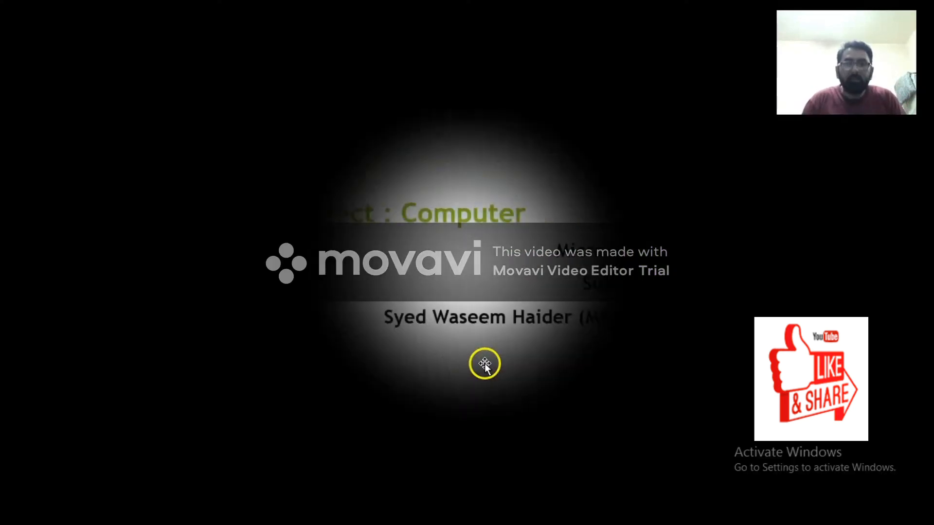
{"action": "scroll", "coordinate": [496, 337], "scroll_direction": "down", "scroll_amount": 1}
{"action": "scroll", "coordinate": [498, 339], "scroll_direction": "down", "scroll_amount": 1}
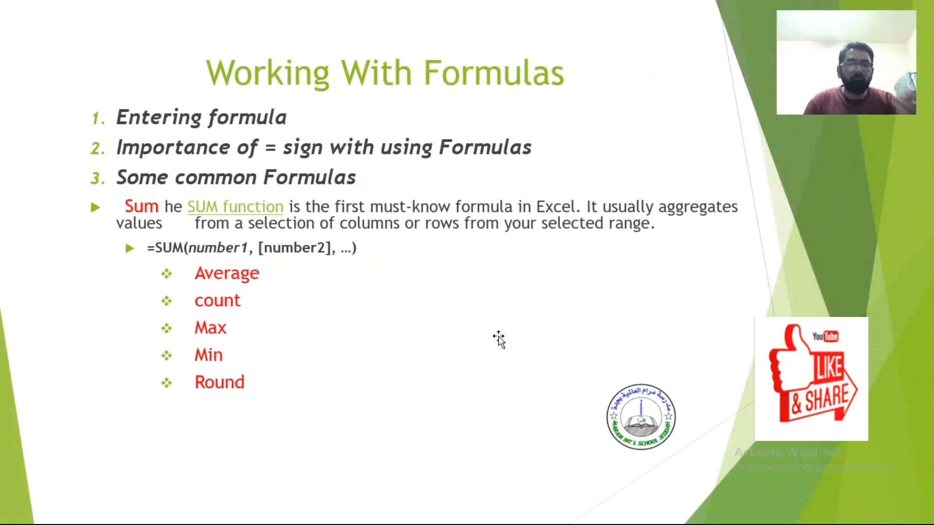
{"action": "scroll", "coordinate": [499, 339], "scroll_direction": "down", "scroll_amount": 1}
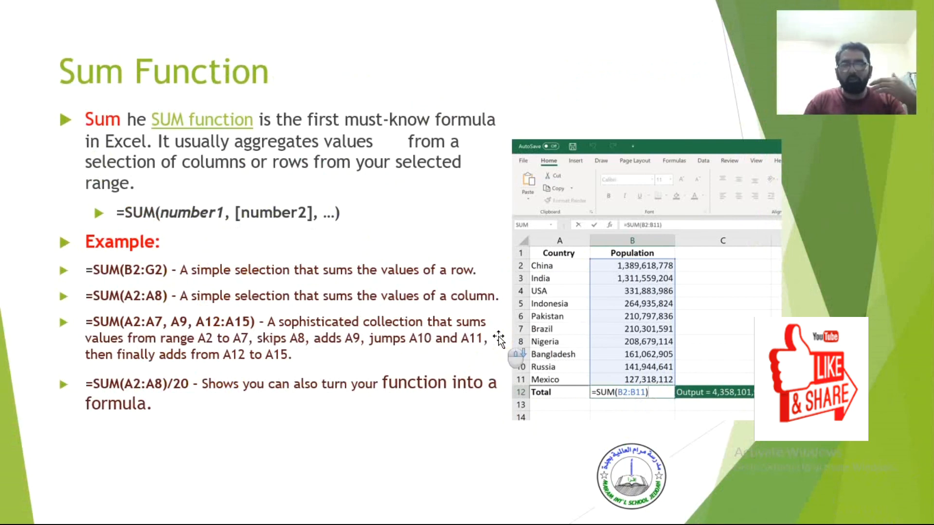
{"action": "scroll", "coordinate": [499, 340], "scroll_direction": "down", "scroll_amount": 2}
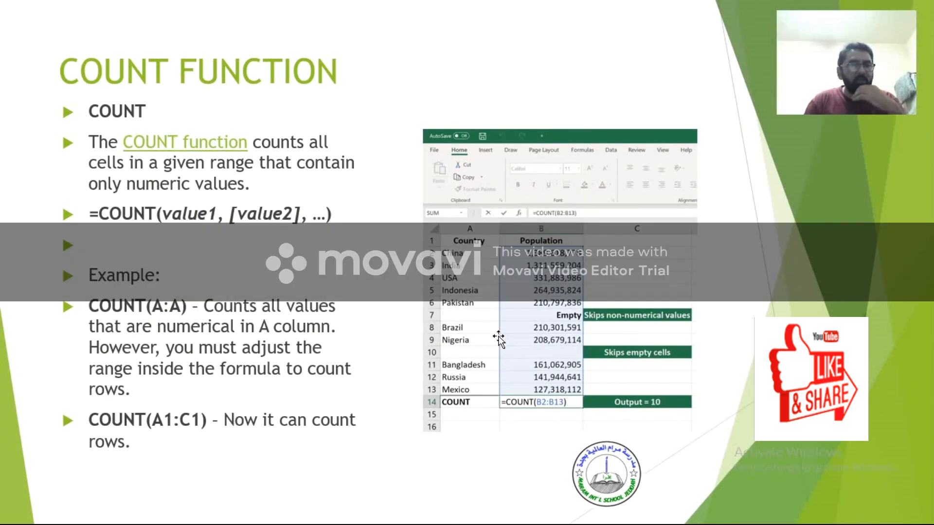
{"action": "scroll", "coordinate": [499, 339], "scroll_direction": "down", "scroll_amount": 1}
{"action": "left_click", "coordinate": [499, 340]}
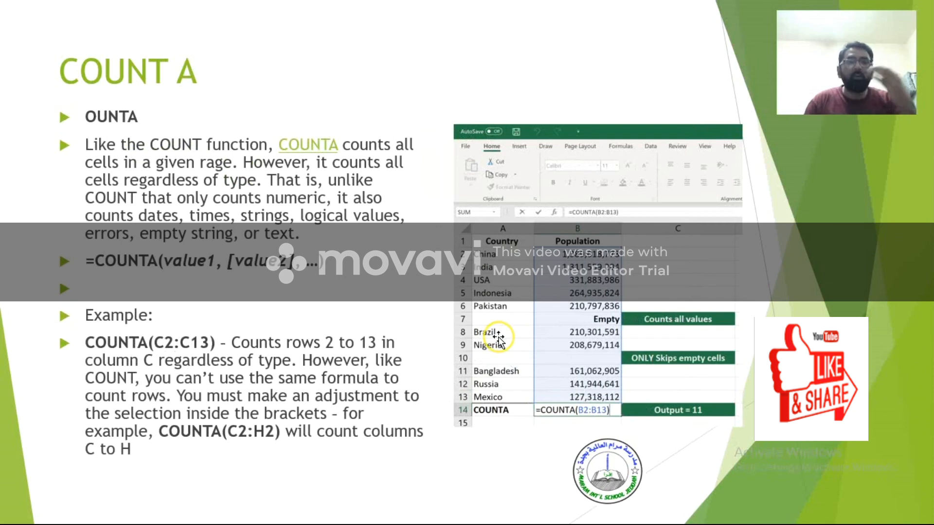
{"action": "left_click", "coordinate": [499, 339]}
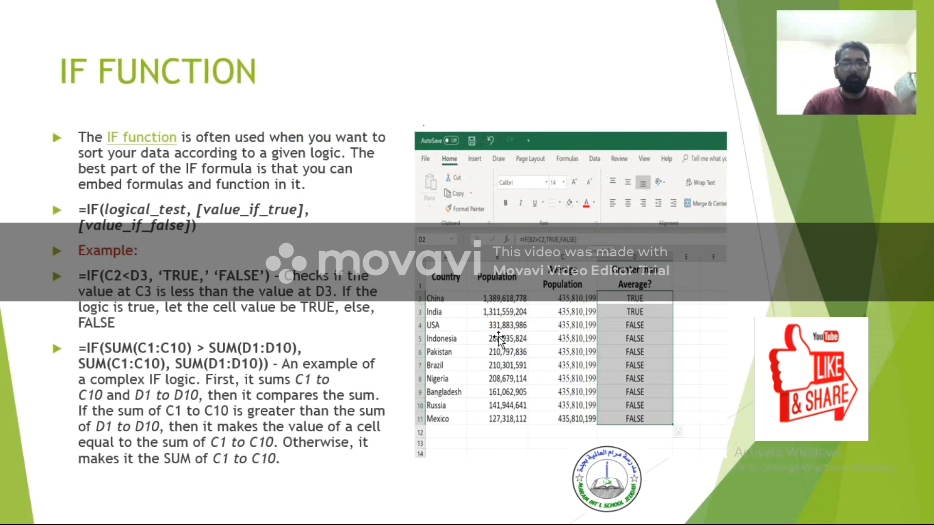
{"action": "scroll", "coordinate": [499, 339], "scroll_direction": "down", "scroll_amount": 1}
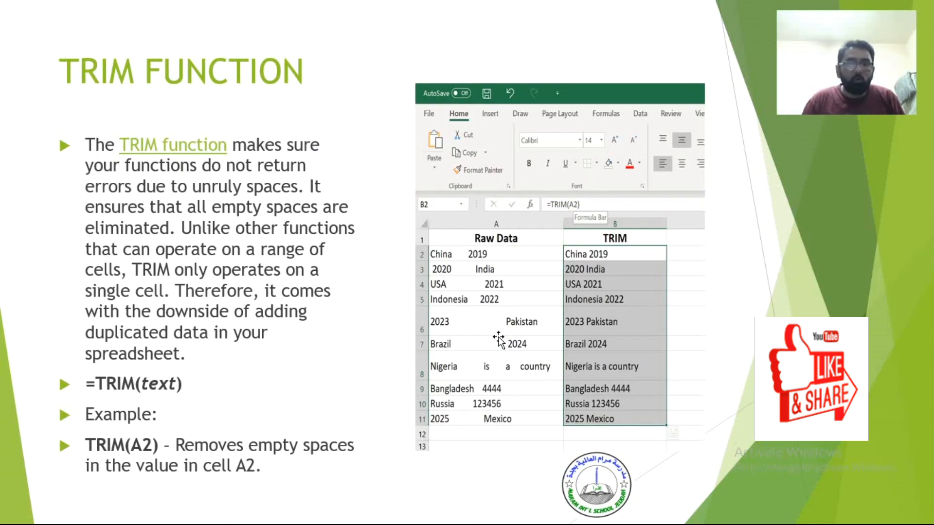
{"action": "key", "text": "Escape"}
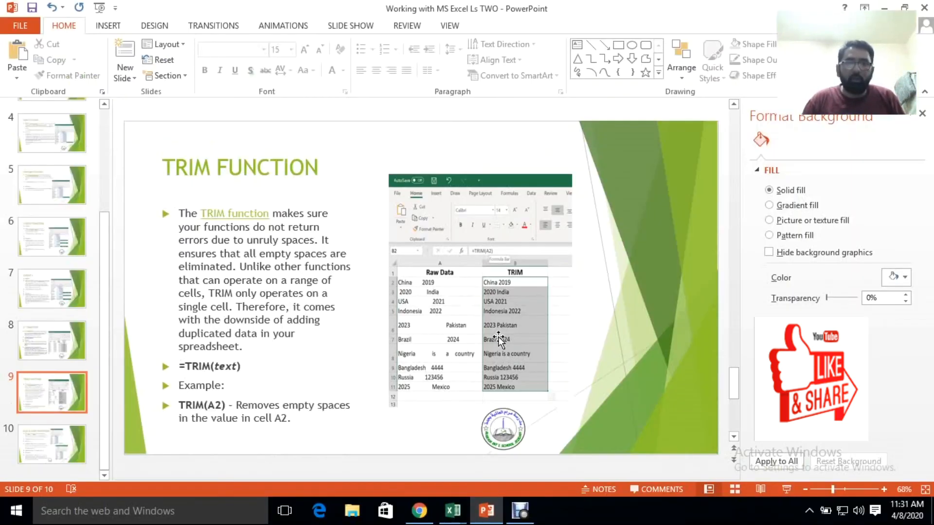
Return to the Book1 workbook in Excel and bring the top of the population table into view
{"action": "left_click", "coordinate": [490, 519]}
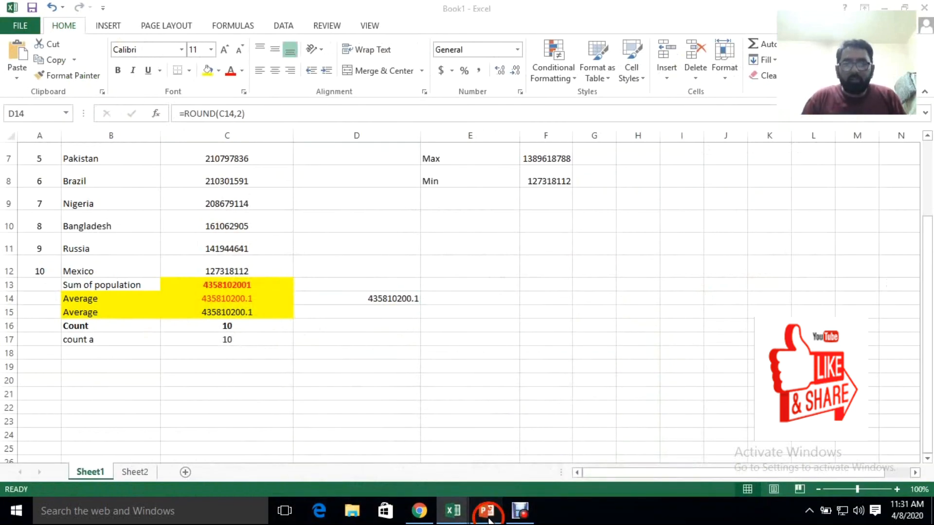
{"action": "left_click", "coordinate": [489, 520]}
{"action": "left_click", "coordinate": [489, 519]}
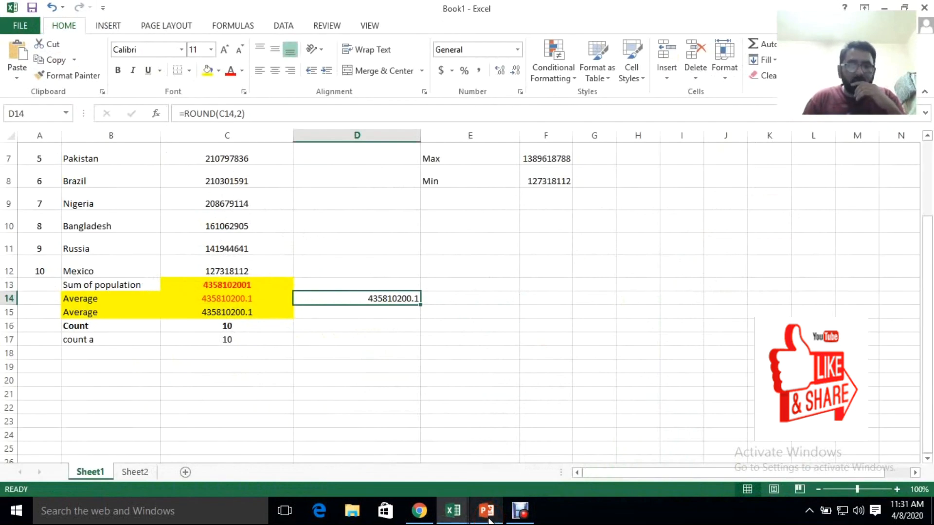
{"action": "left_click", "coordinate": [464, 519]}
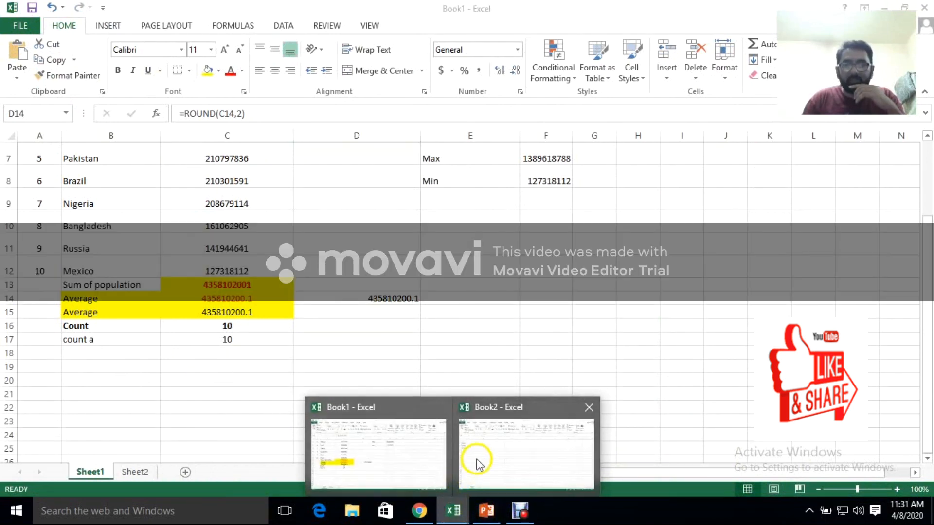
{"action": "scroll", "coordinate": [256, 277], "scroll_direction": "up", "scroll_amount": 2}
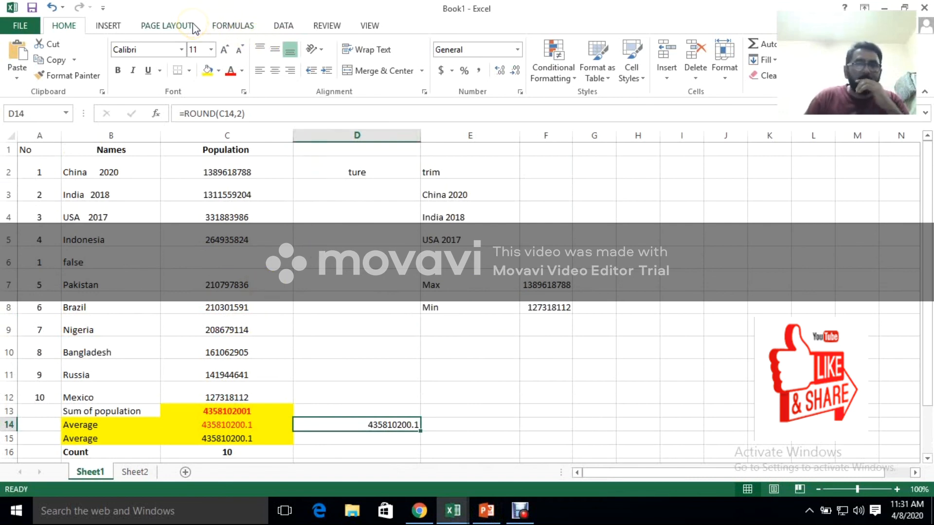
Insert a 2-D stacked column chart of the population sheet's data and place it beside the table, over columns G to N
{"action": "left_click", "coordinate": [121, 26]}
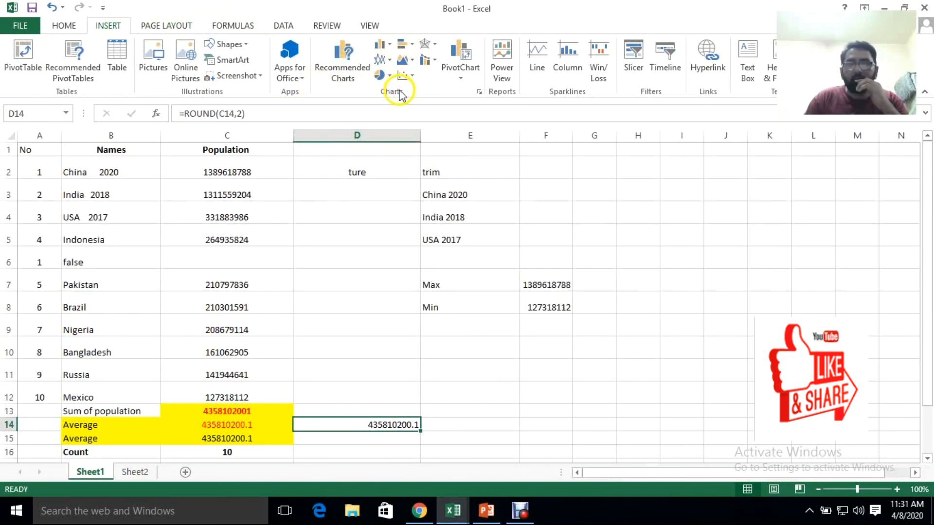
{"action": "left_click", "coordinate": [426, 60]}
{"action": "left_click", "coordinate": [380, 46]}
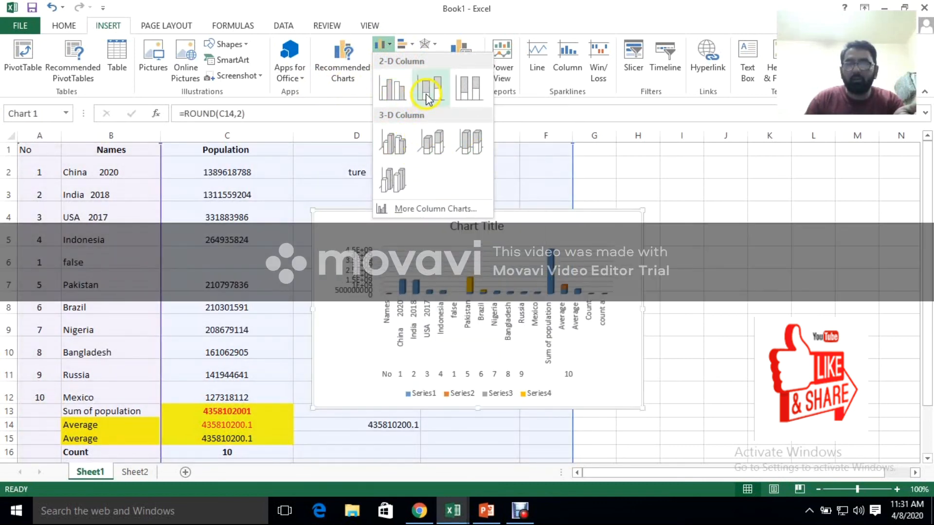
{"action": "left_click", "coordinate": [395, 147]}
{"action": "left_click_drag", "start_coordinate": [437, 228], "coordinate": [702, 172]}
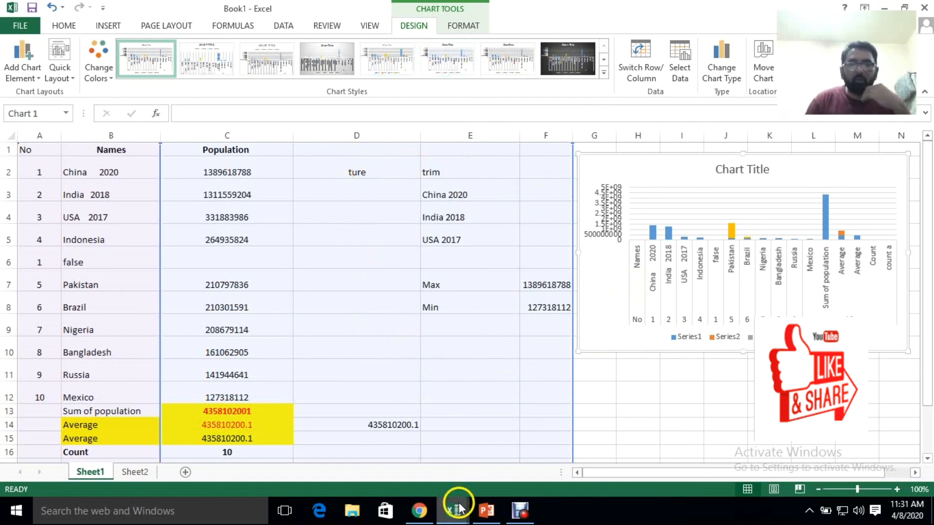
Switch back to the PowerPoint lesson
{"action": "left_click", "coordinate": [486, 511]}
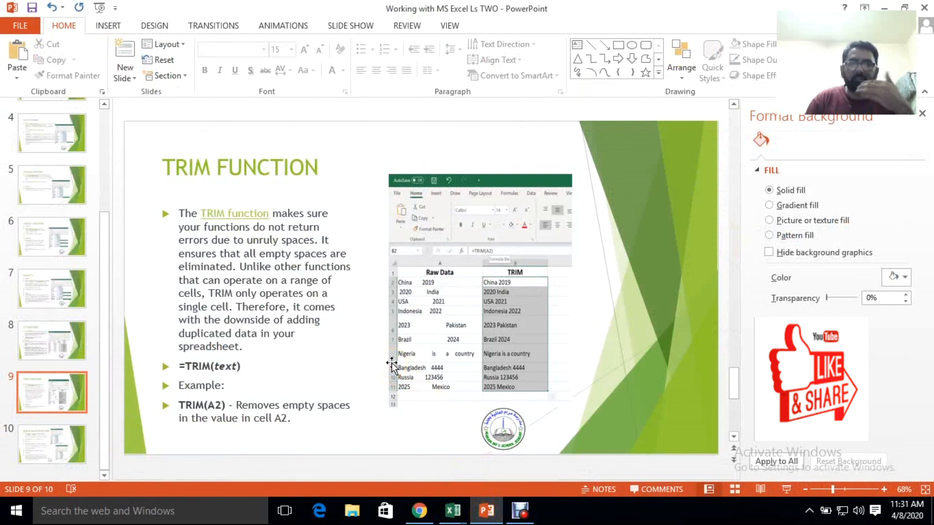